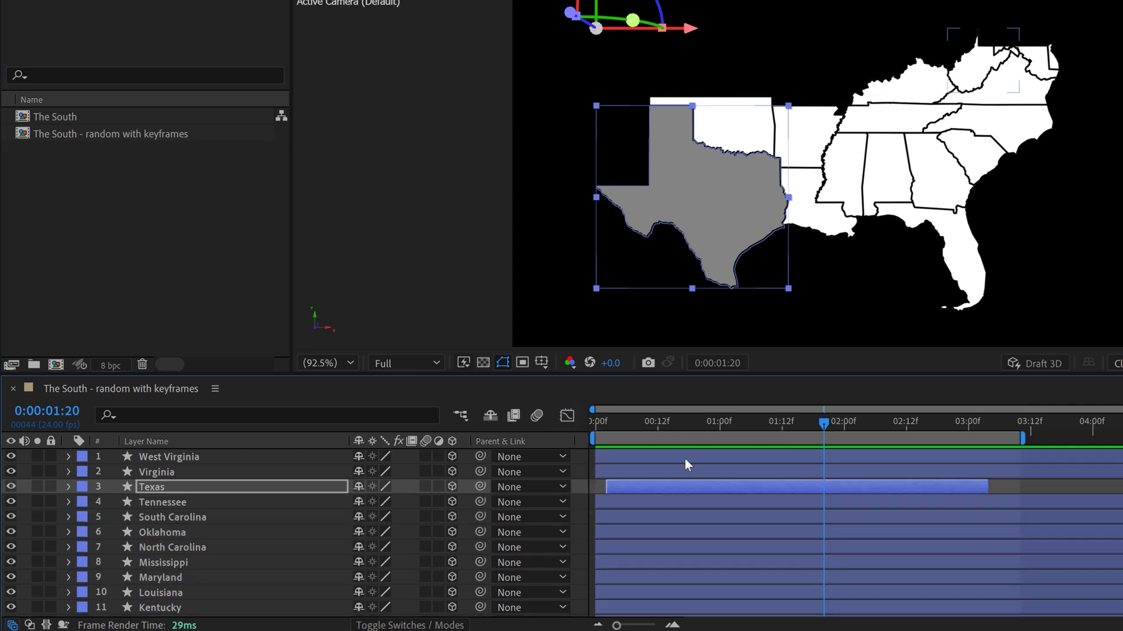
Duplicate the composition The South - random with keyframes and open the copy.
{"action": "key", "text": "ctrl+d"}
{"action": "double_click", "coordinate": [64, 141]}
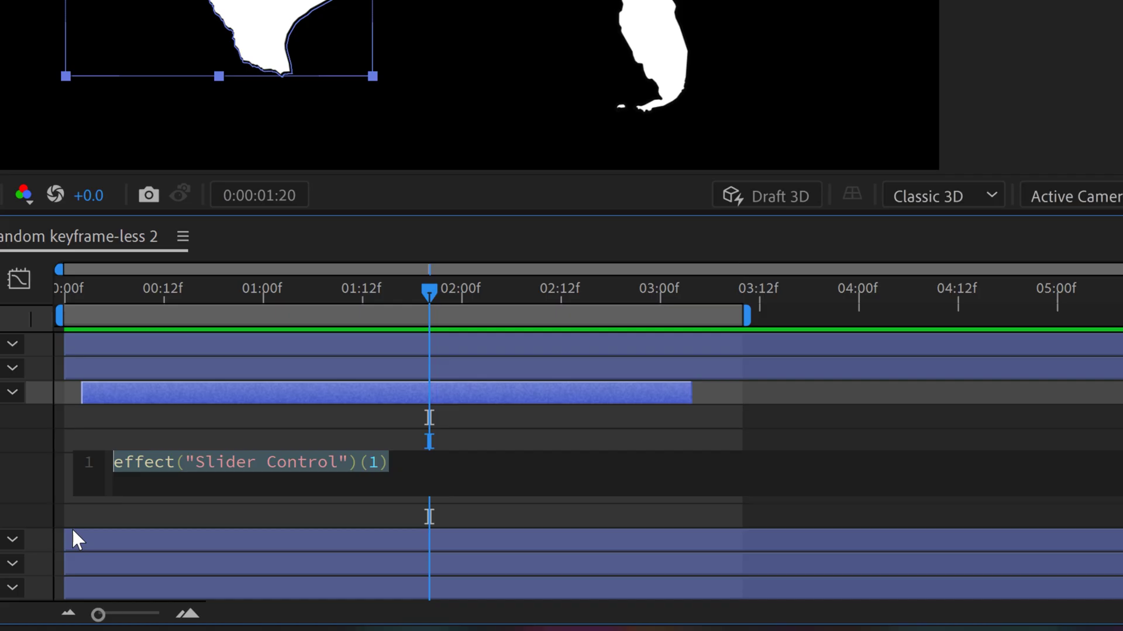
Replace the Texas slider-linked expression with flickerIn = linear(time,inPoint,inPoint+1,0,value); and a second flickerOut line using linear from outPoint-1.
{"action": "type", "text": "flickerIn = linear(time,inPoint,inPoint+1,0,value);"}
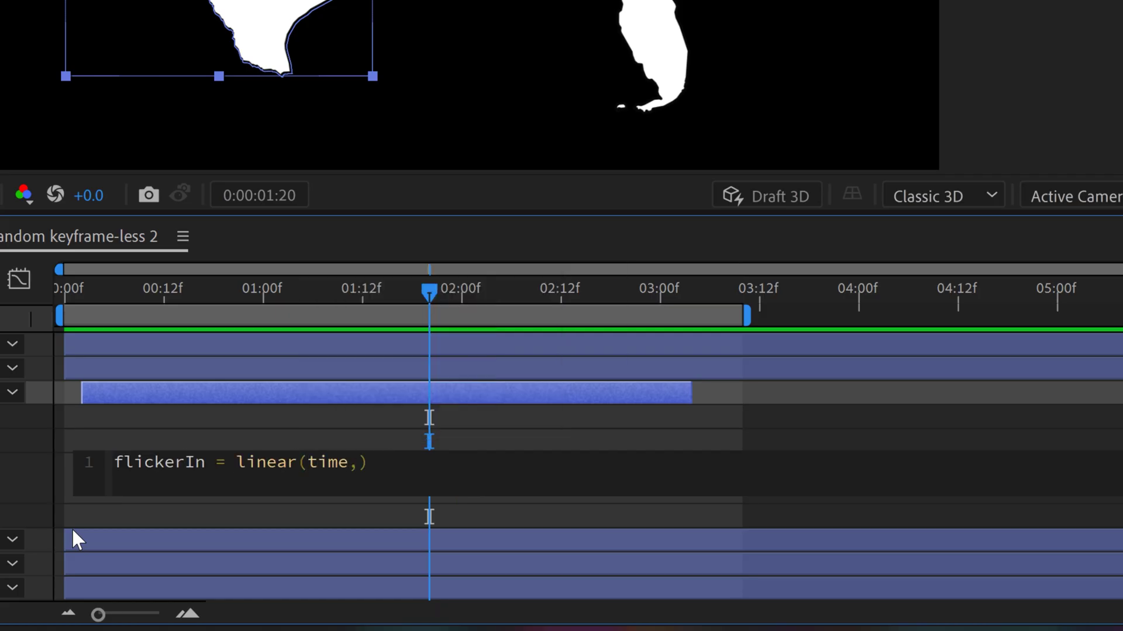
{"action": "key", "text": "Return"}
{"action": "type", "text": "flickerOut = linear(time,outPoint-1,outPointint+1,0,value);"}
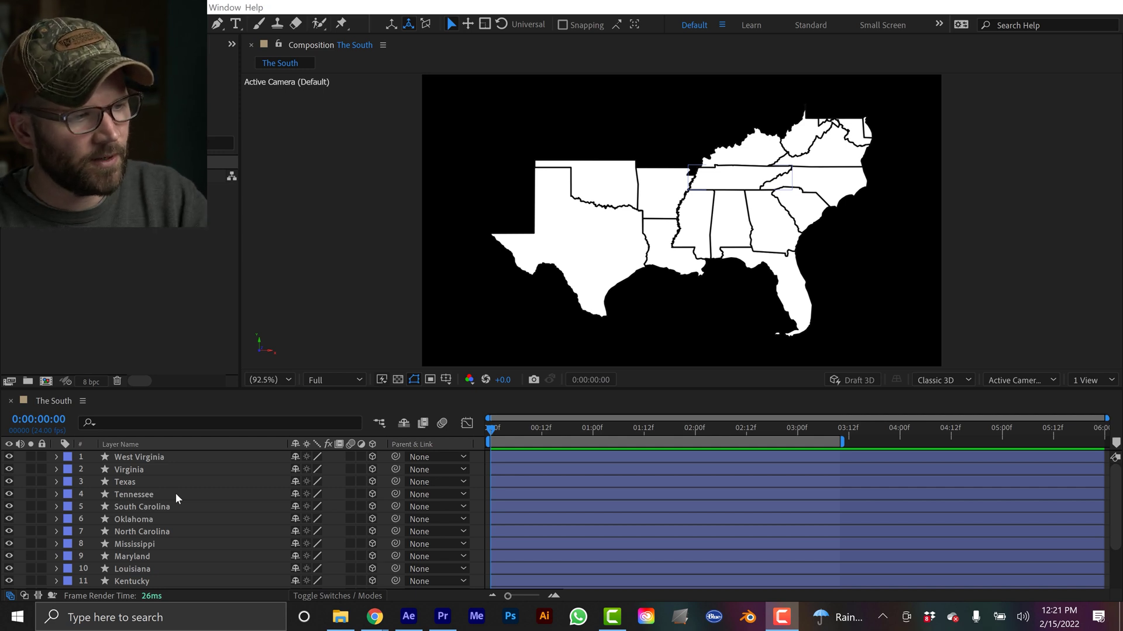
Open the composition The South - random and close the timeline of The South.
{"action": "scroll", "coordinate": [175, 493], "scroll_direction": "down", "scroll_amount": 3}
{"action": "scroll", "coordinate": [177, 493], "scroll_direction": "up", "scroll_amount": 3}
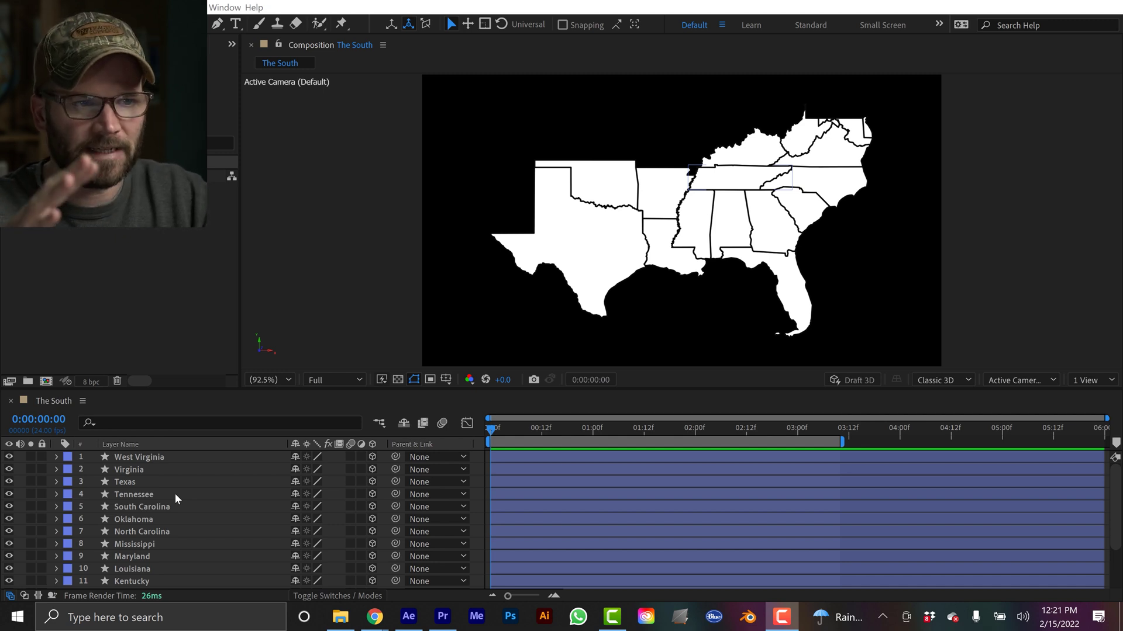
{"action": "left_click", "coordinate": [125, 497]}
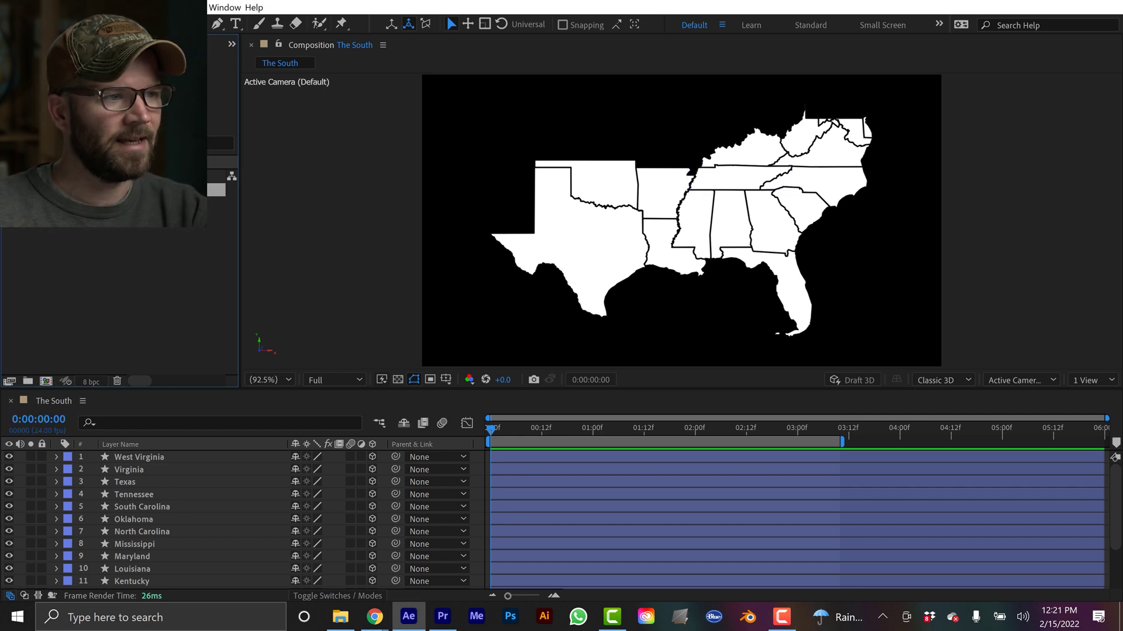
{"action": "double_click", "coordinate": [78, 190]}
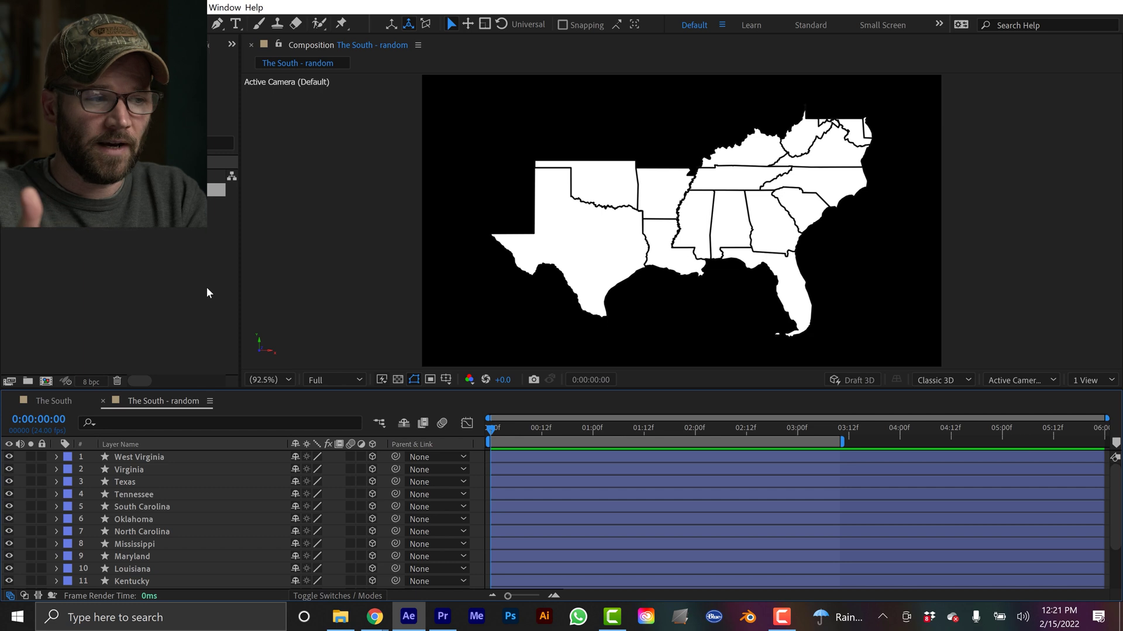
{"action": "left_click", "coordinate": [14, 401]}
Add the expression random() to the Texas layer's Opacity and advance through the timeline to check it.
{"action": "left_click", "coordinate": [121, 482]}
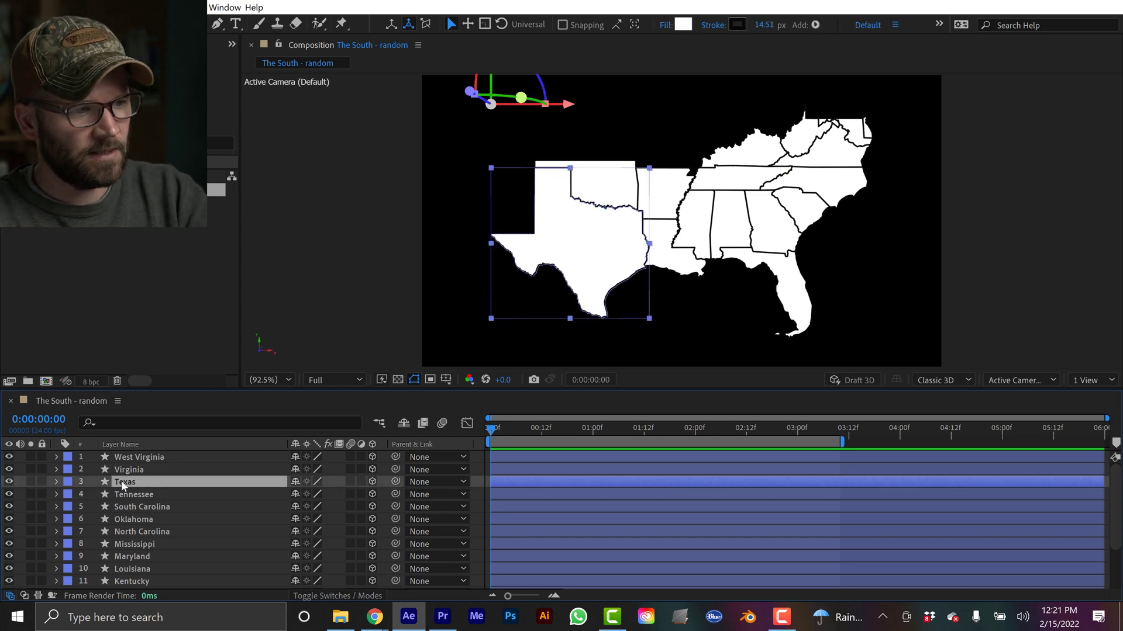
{"action": "key", "text": "t"}
{"action": "left_click", "coordinate": [93, 495], "text": "alt"}
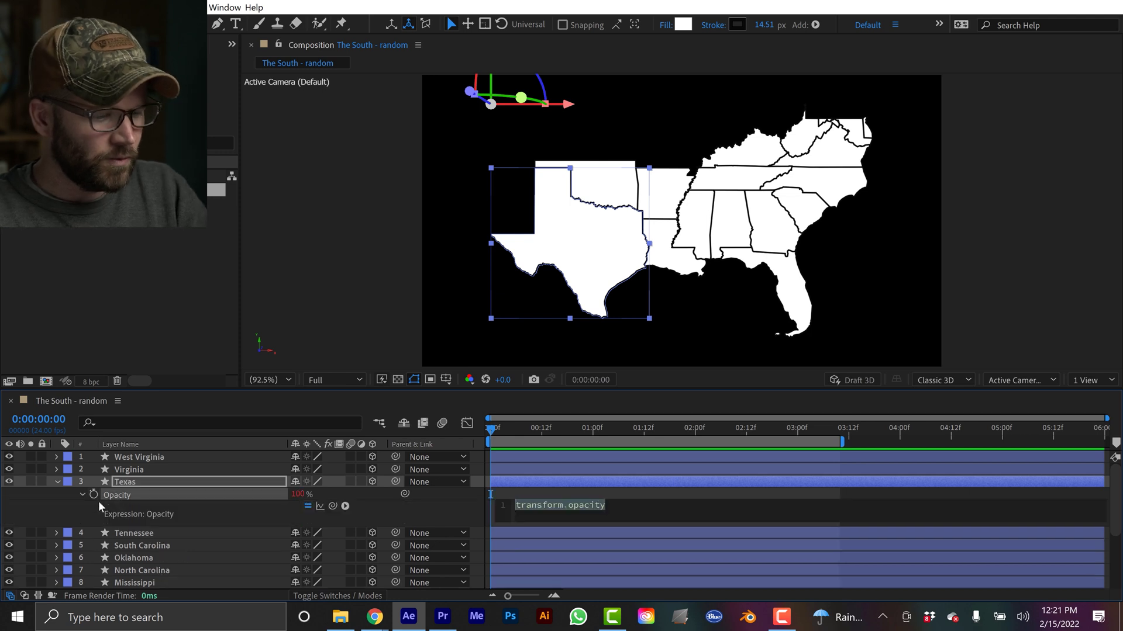
{"action": "type", "text": "random()"}
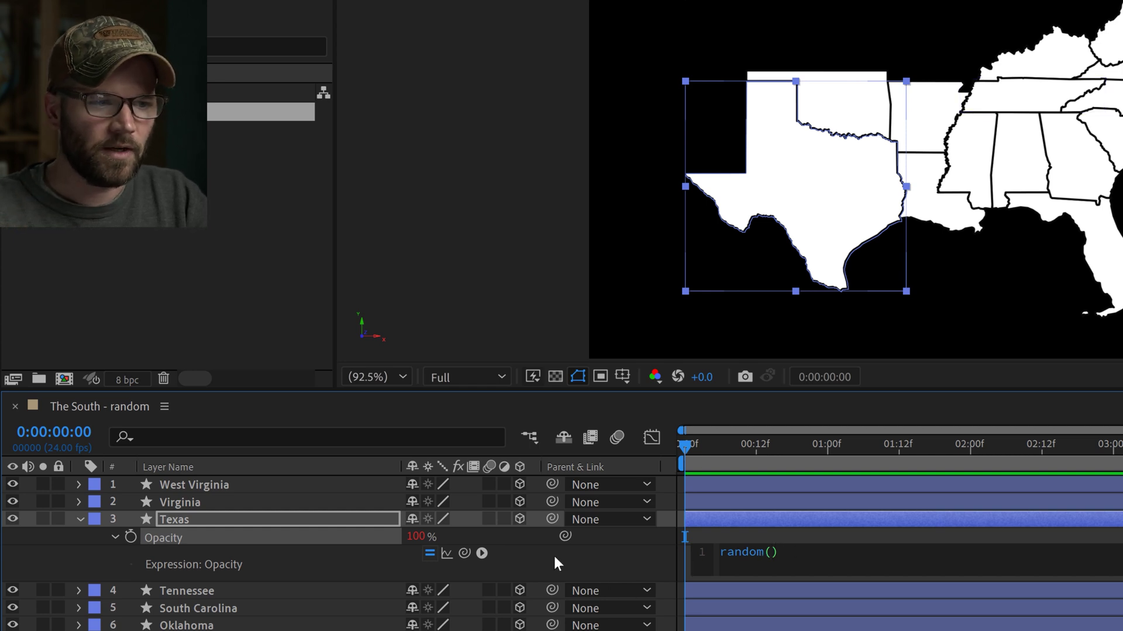
{"action": "left_click", "coordinate": [341, 565]}
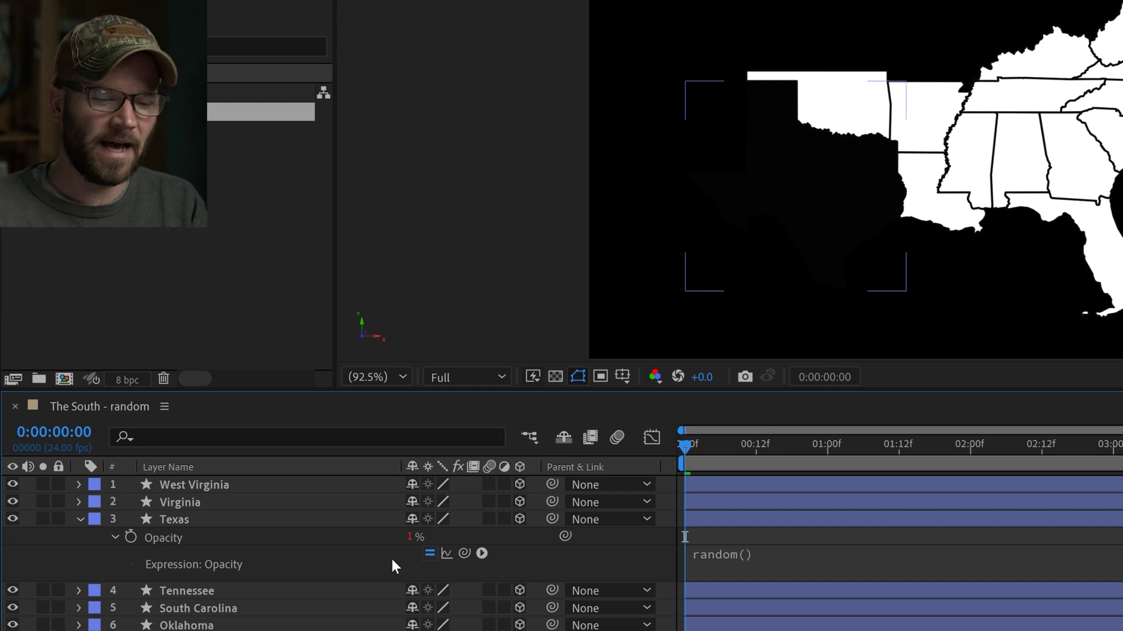
{"action": "key", "text": "Page_Down"}
{"action": "key", "text": "Page_Down"}
{"action": "key", "text": "Page_Down"}
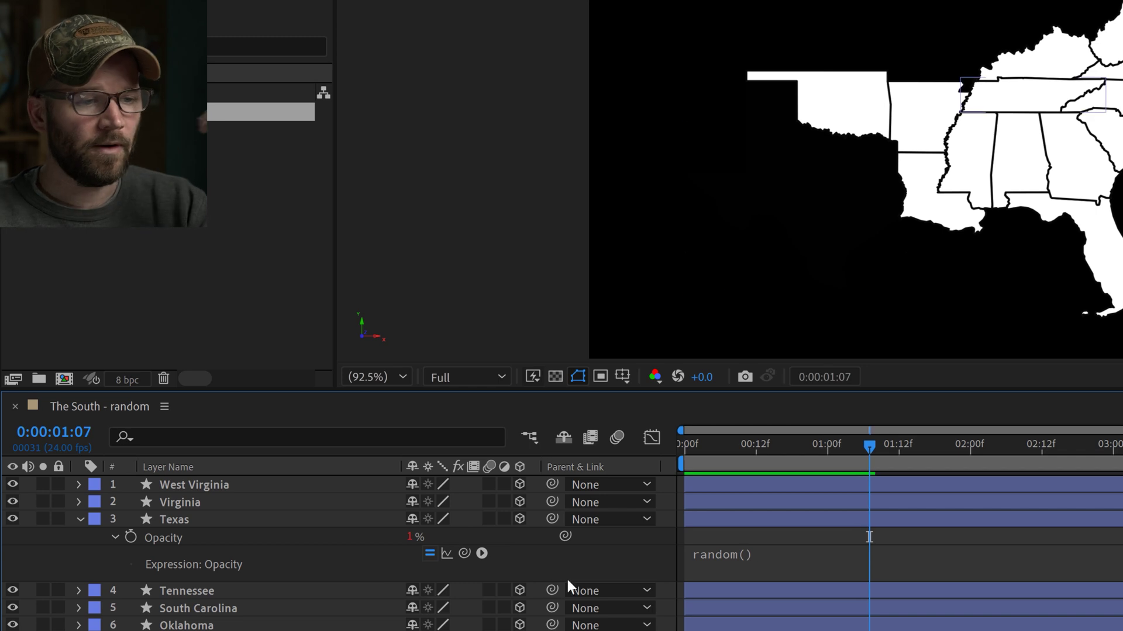
Change the Texas Opacity expression to random(25) and preview the flicker.
{"action": "left_click", "coordinate": [746, 555]}
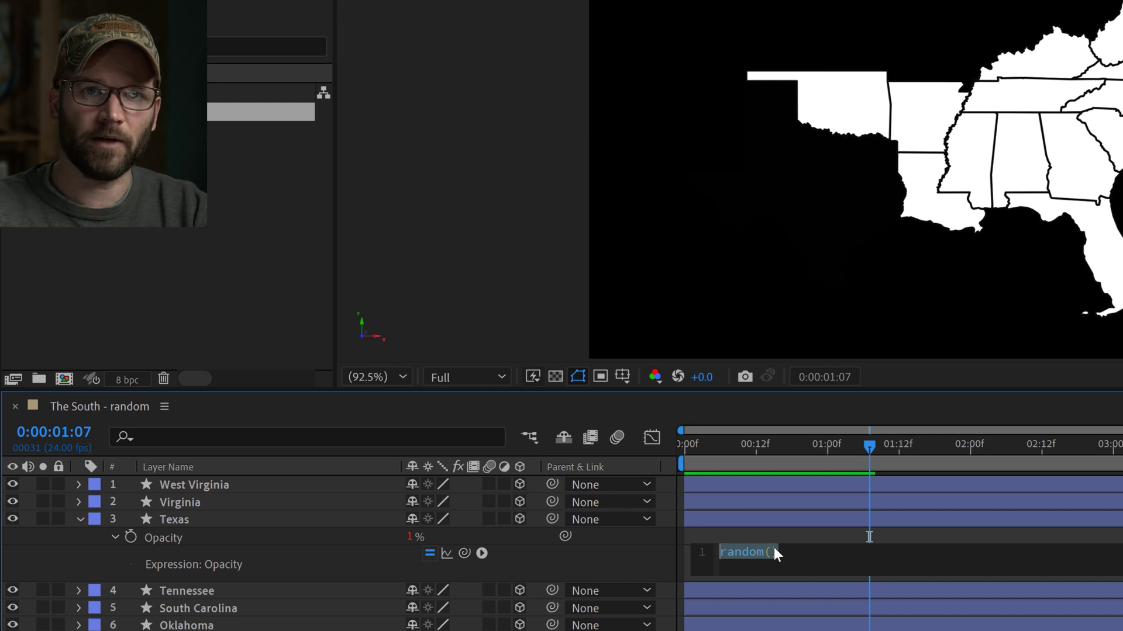
{"action": "left_click", "coordinate": [771, 553]}
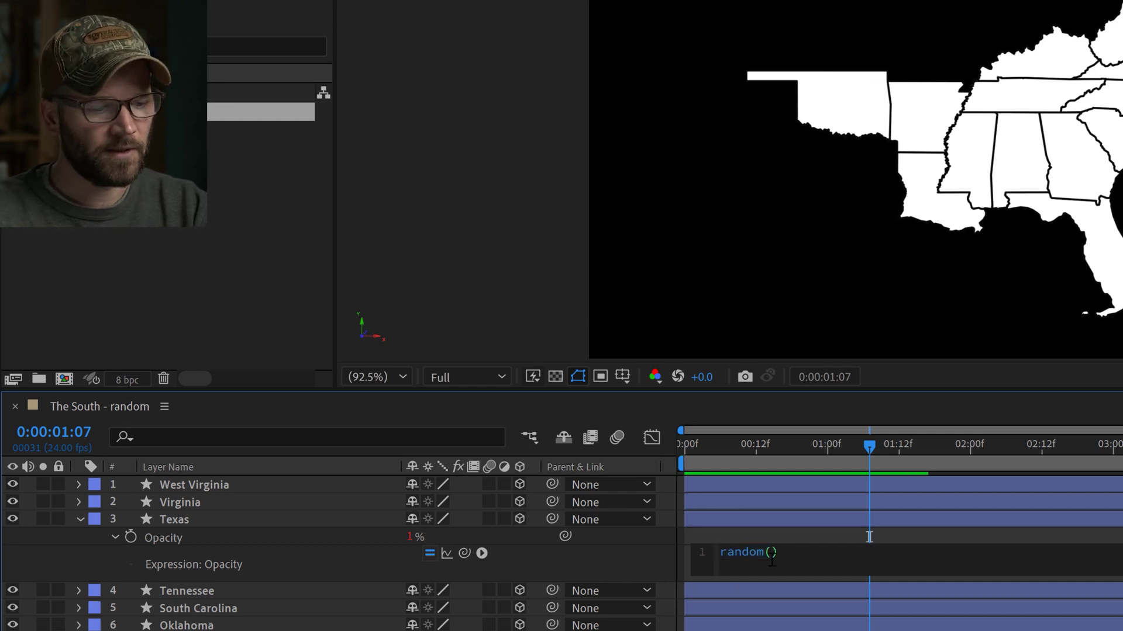
{"action": "type", "text": "25"}
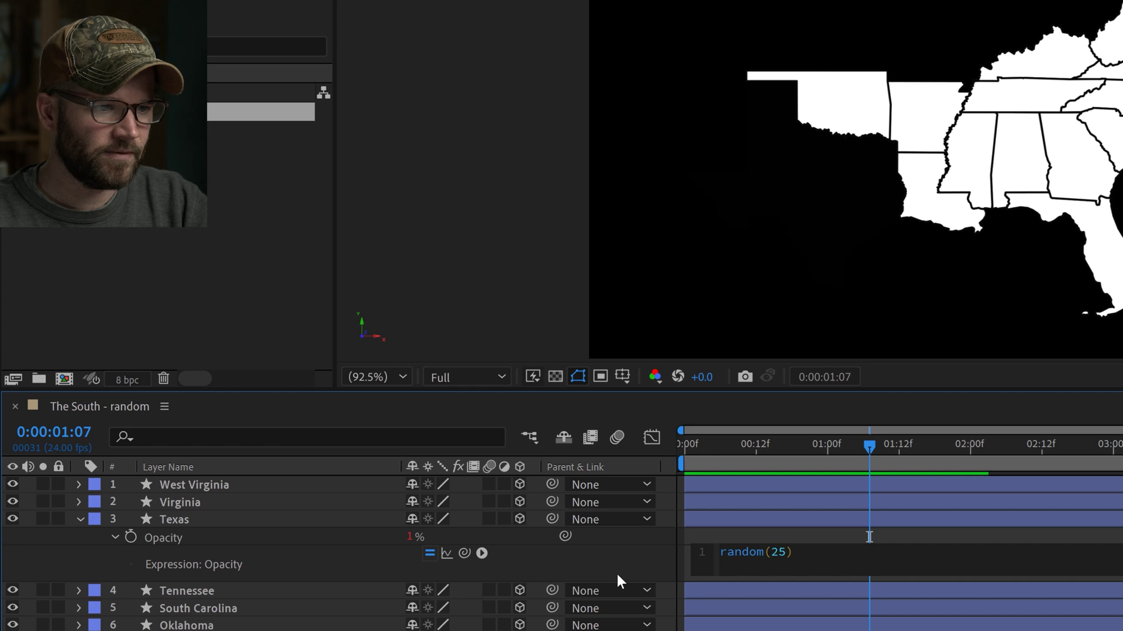
{"action": "left_click", "coordinate": [564, 571]}
{"action": "key", "text": "space"}
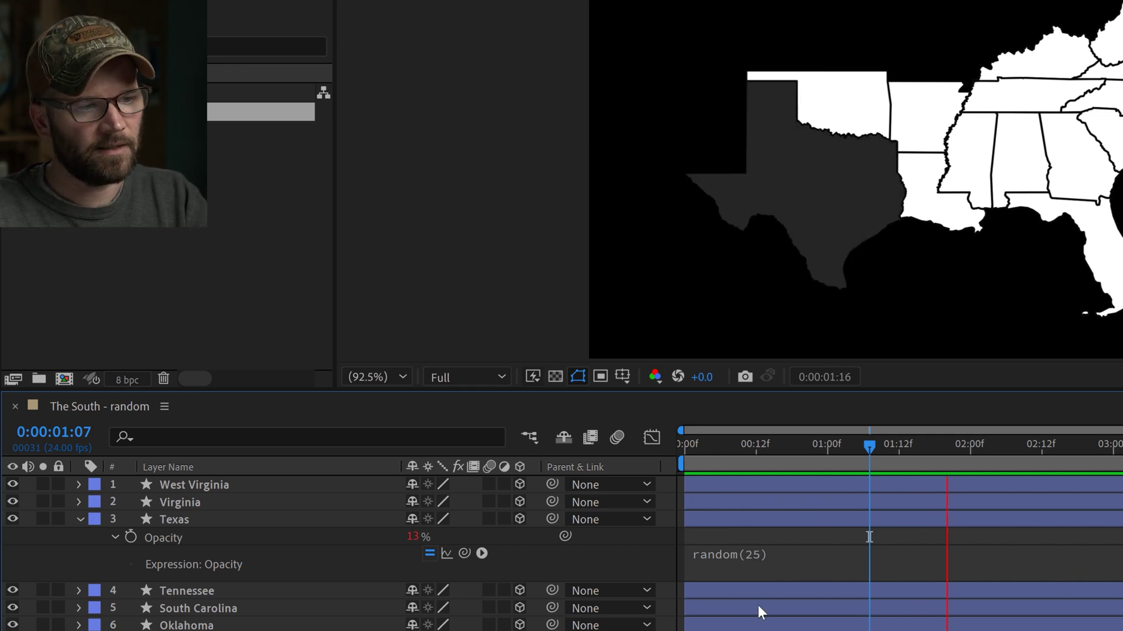
Set the Texas Opacity expression to random(100) and play the preview.
{"action": "left_click", "coordinate": [756, 556]}
{"action": "left_click", "coordinate": [756, 557]}
{"action": "left_click", "coordinate": [781, 549]}
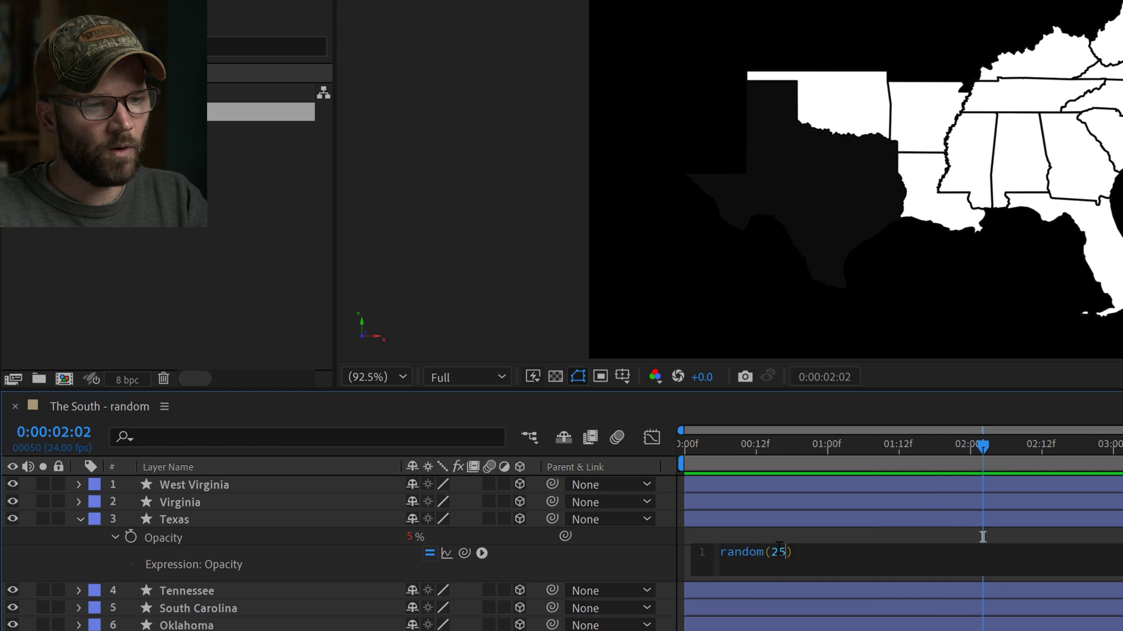
{"action": "double_click", "coordinate": [779, 552]}
{"action": "type", "text": "100"}
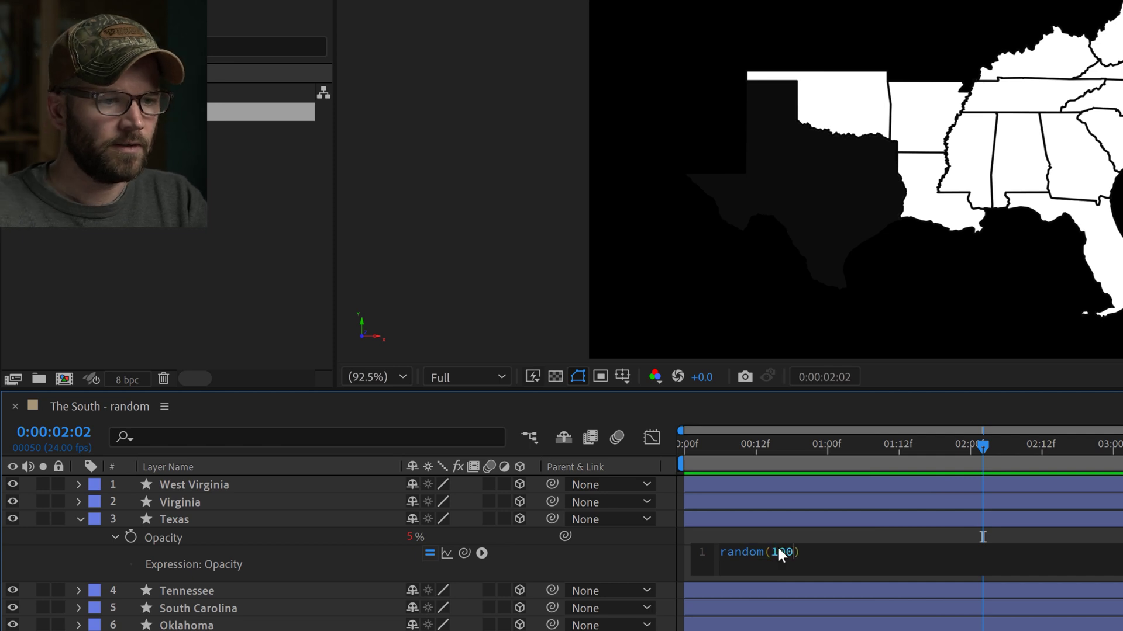
{"action": "left_click", "coordinate": [747, 511]}
{"action": "key", "text": "space"}
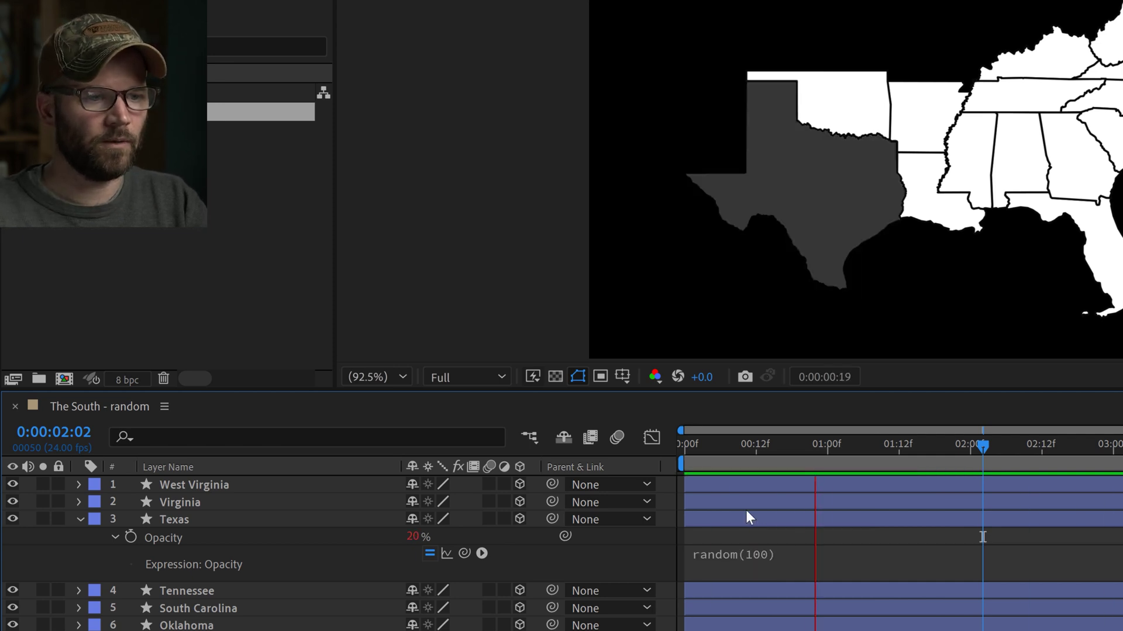
Add a minimum of 0 to make the Texas Opacity expression random(0,100), and scrub to frame 0:00:00:18.
{"action": "left_click", "coordinate": [753, 555]}
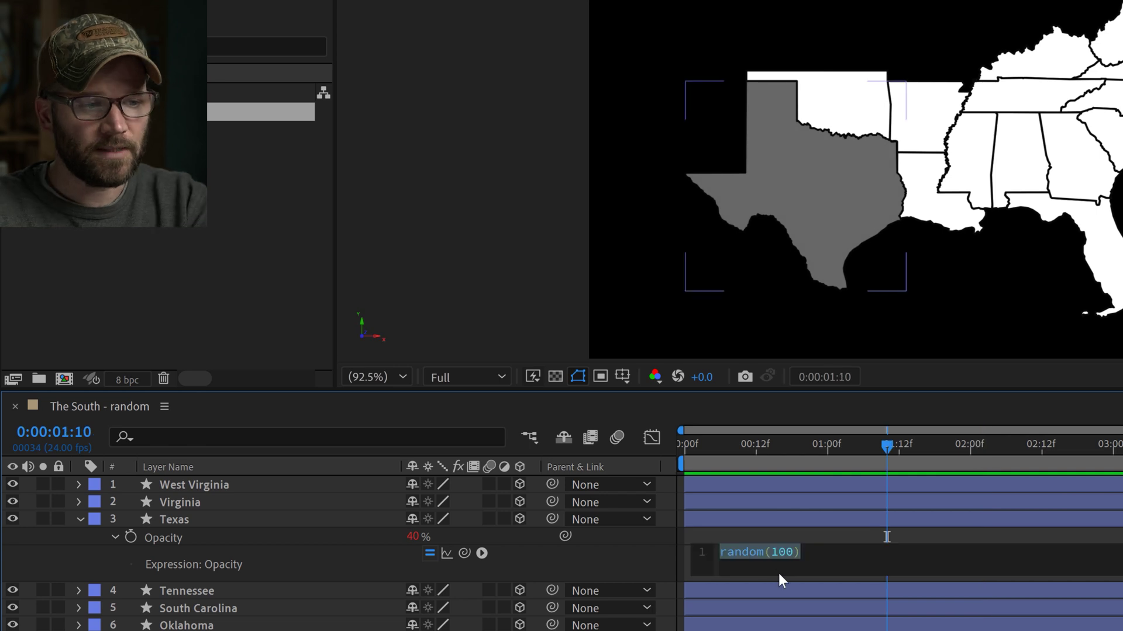
{"action": "left_click", "coordinate": [770, 553]}
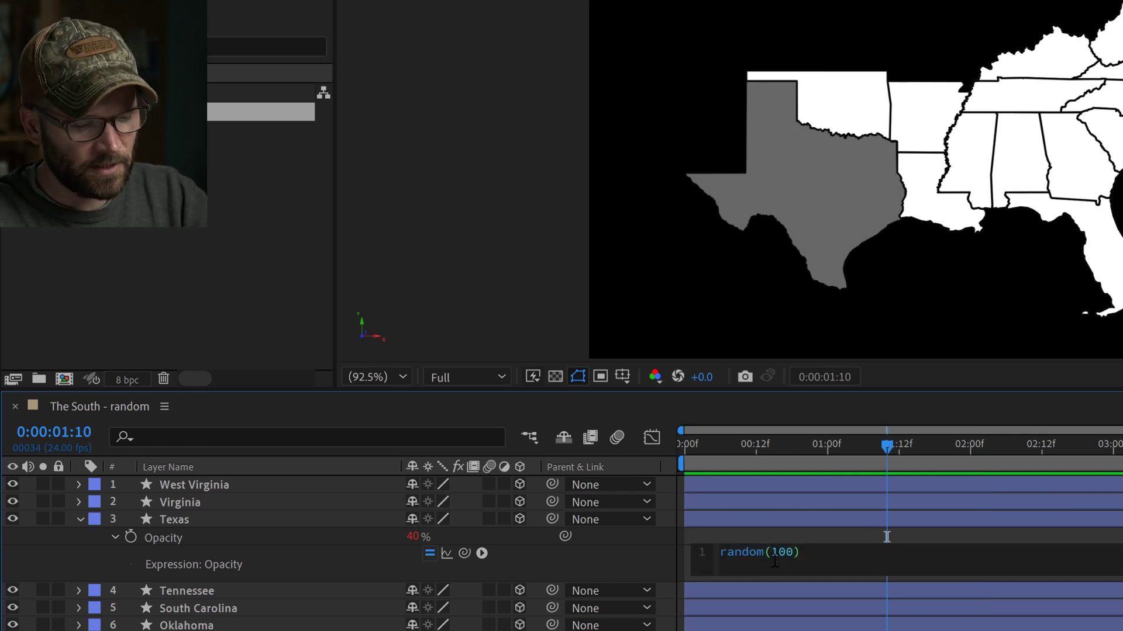
{"action": "type", "text": "0,"}
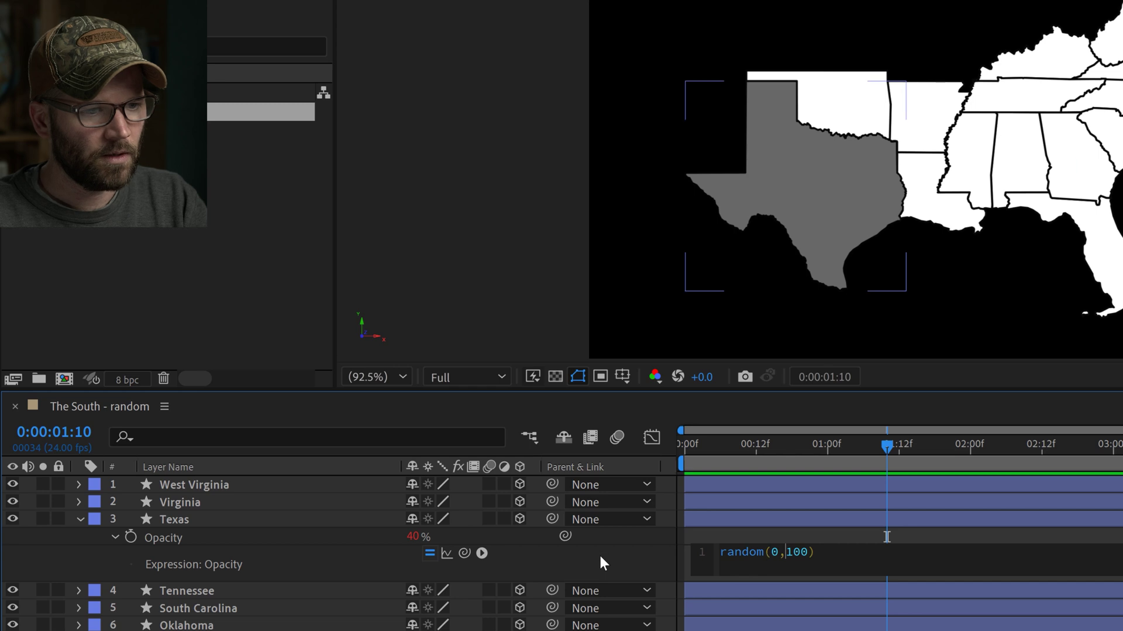
{"action": "left_click", "coordinate": [599, 553]}
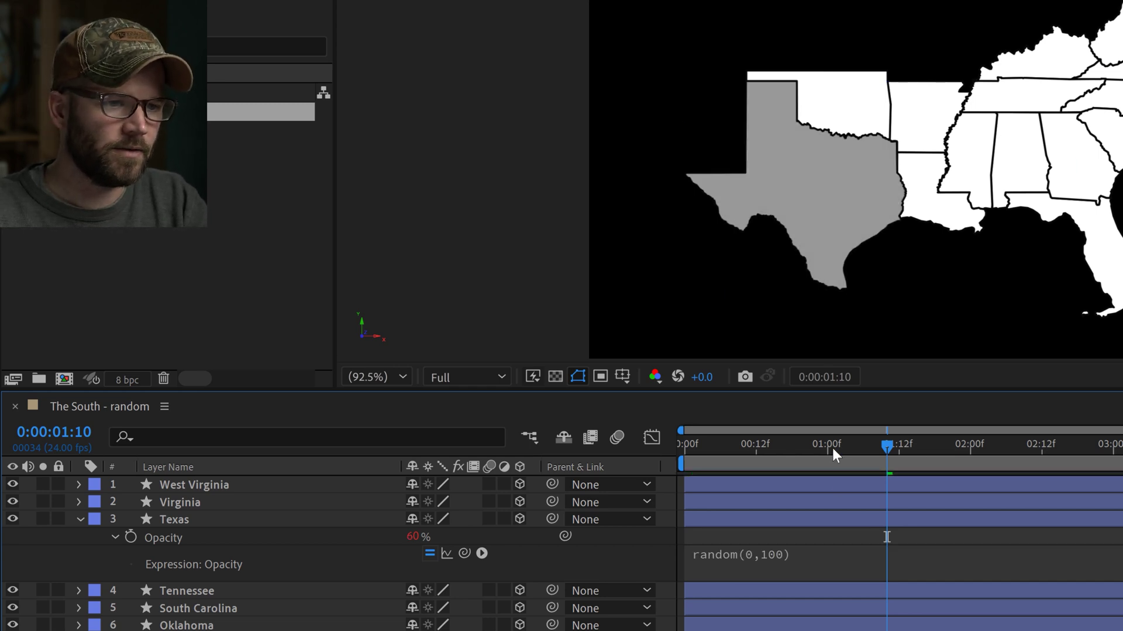
{"action": "left_click_drag", "start_coordinate": [832, 448], "coordinate": [792, 447]}
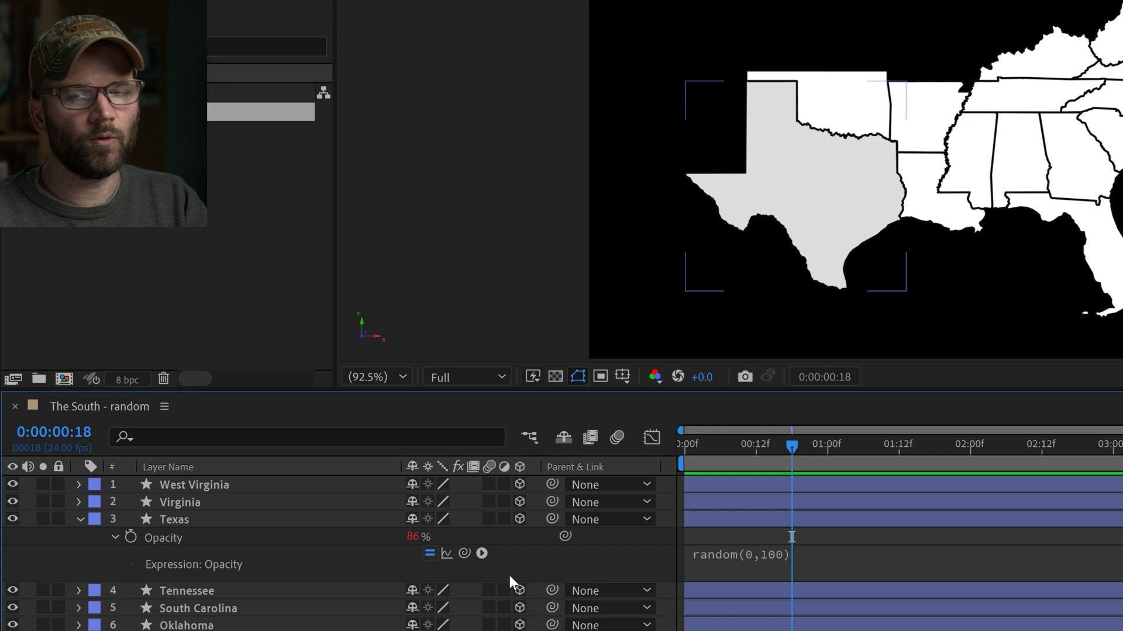
Enable the post-expression graph for Texas Opacity, inspect it in the Graph Editor and return to the layer bars.
{"action": "left_click", "coordinate": [446, 554]}
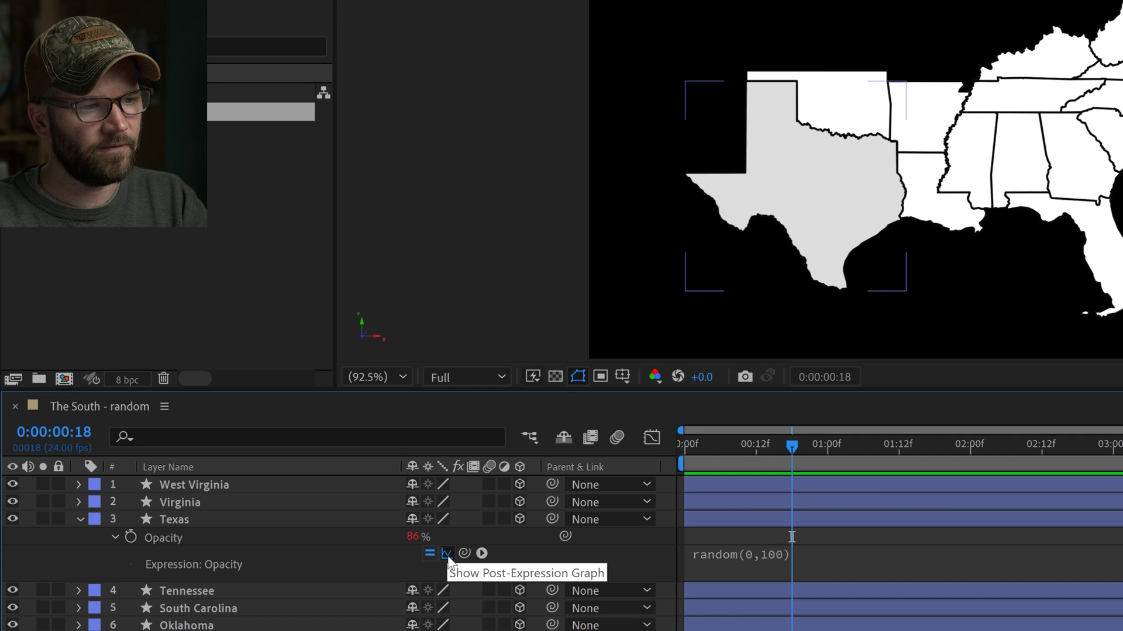
{"action": "left_click", "coordinate": [653, 551]}
{"action": "left_click", "coordinate": [653, 436]}
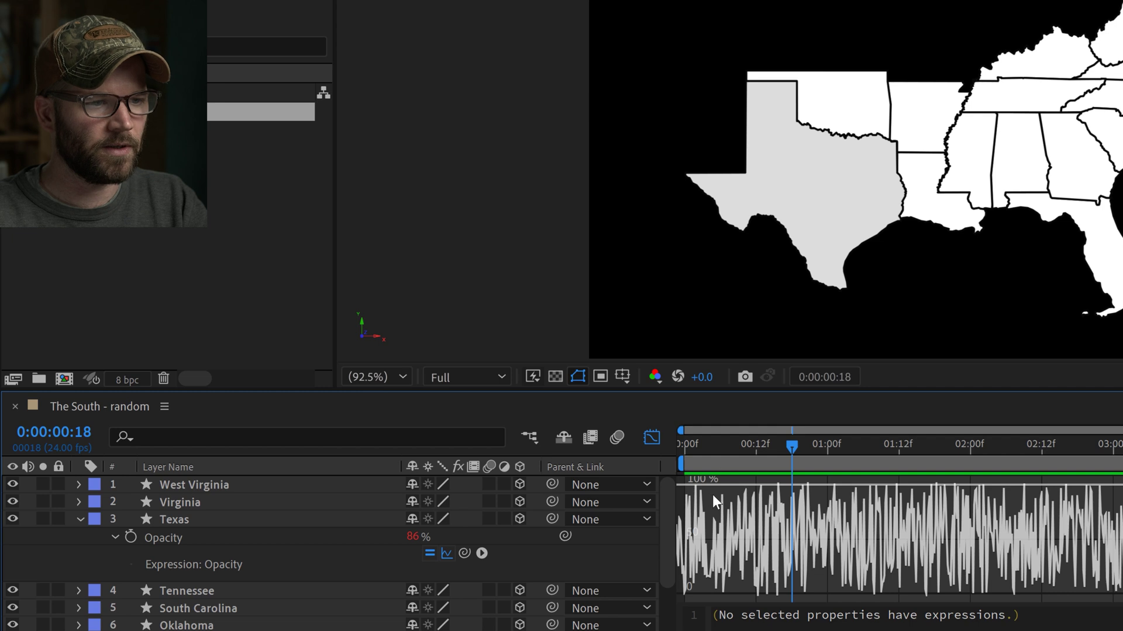
{"action": "left_click", "coordinate": [650, 437]}
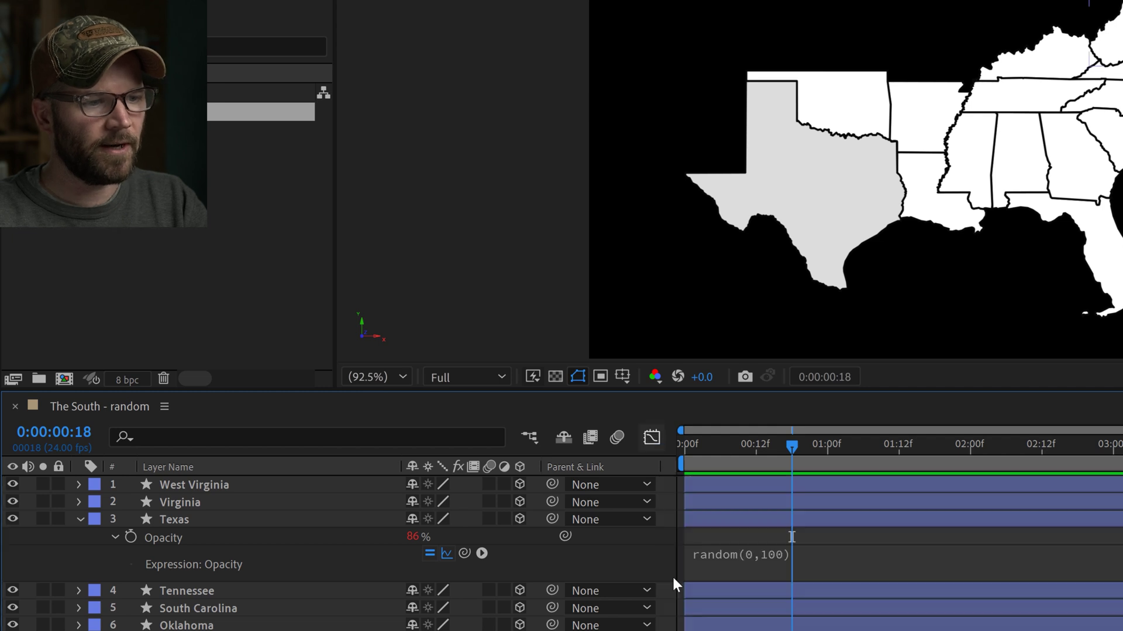
Change the Texas Opacity expression to random(35,70), then check its graph and preview it from the start.
{"action": "left_click", "coordinate": [756, 555]}
{"action": "left_click", "coordinate": [778, 555]}
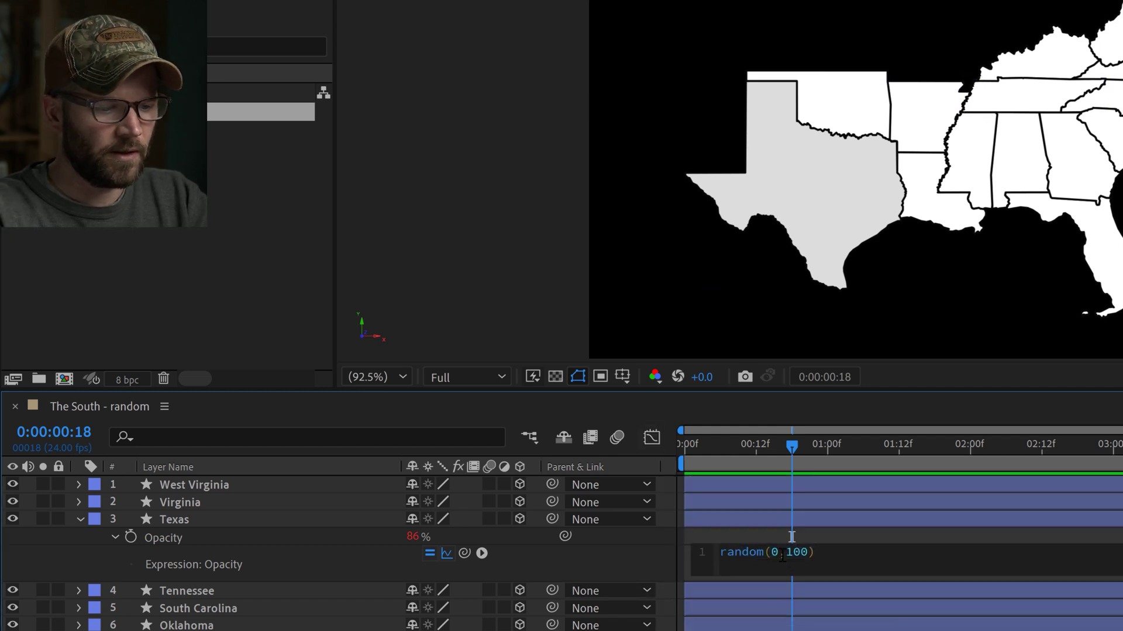
{"action": "double_click", "coordinate": [775, 553]}
{"action": "type", "text": "35"}
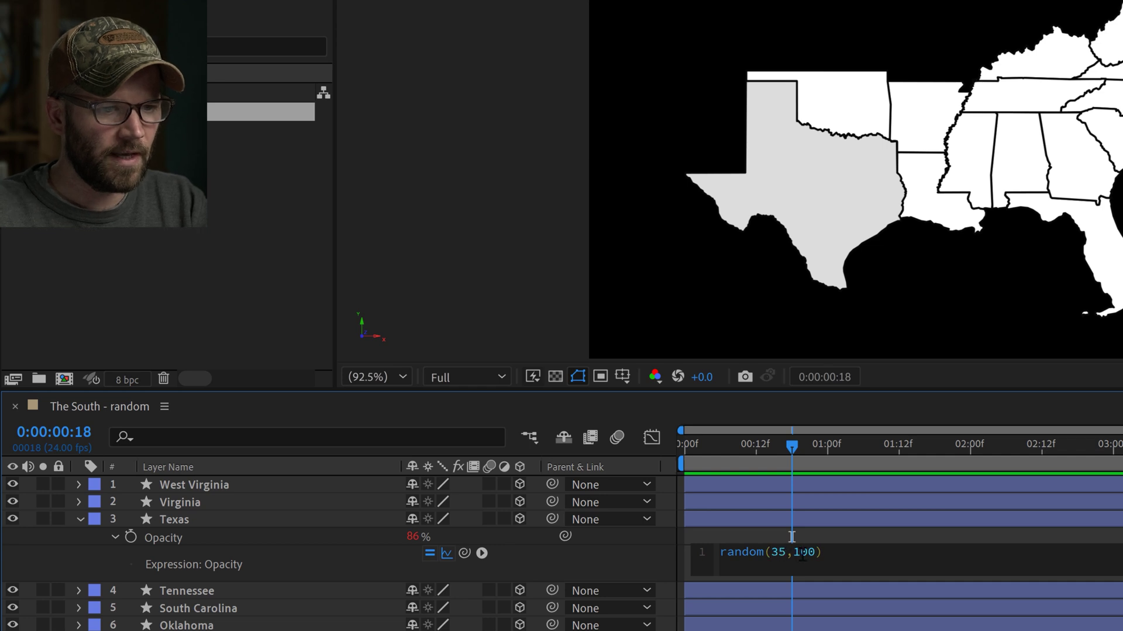
{"action": "double_click", "coordinate": [805, 553]}
{"action": "type", "text": "70"}
{"action": "left_click", "coordinate": [731, 436]}
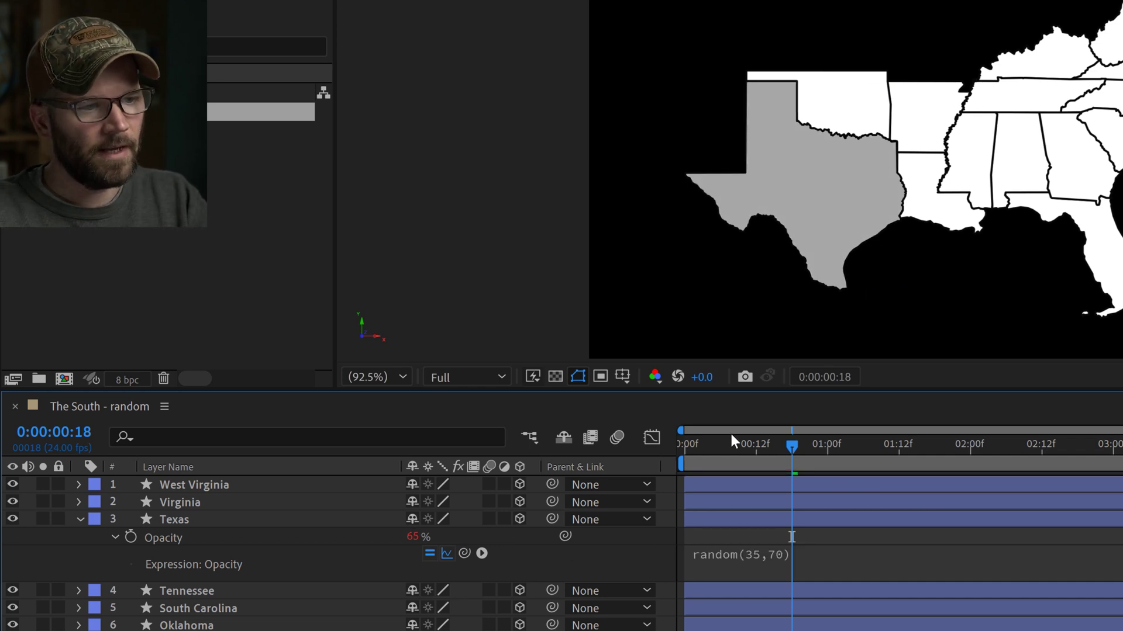
{"action": "left_click_drag", "start_coordinate": [704, 450], "coordinate": [695, 455]}
{"action": "key", "text": "shift+F3"}
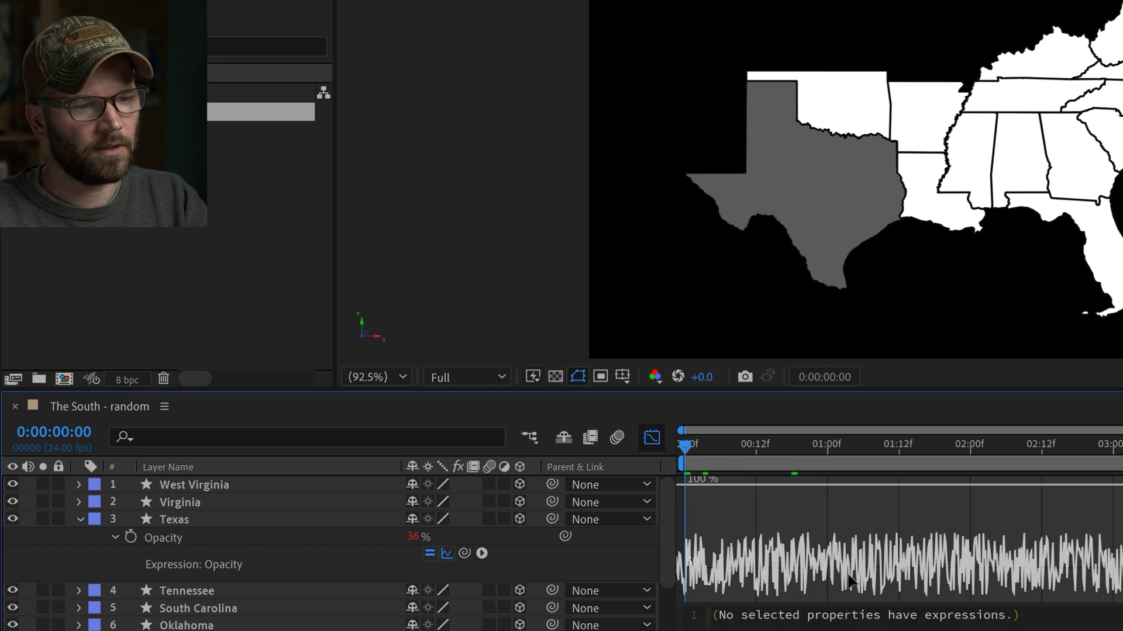
{"action": "key", "text": "space"}
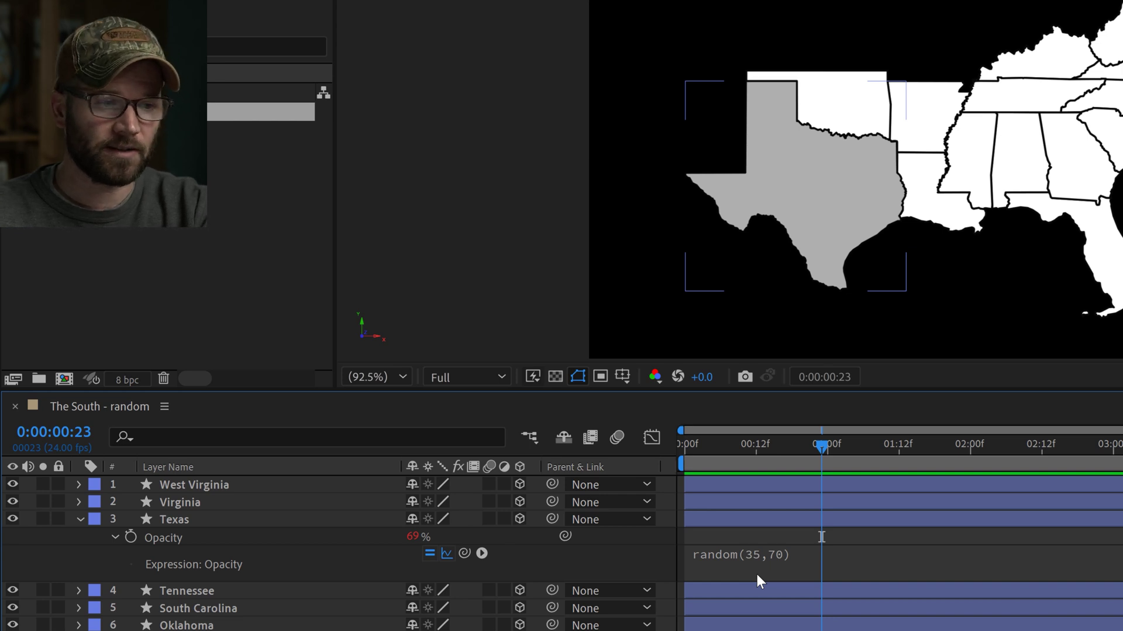
Change the Texas Opacity expression to random(value,100) and preview it from the start.
{"action": "left_click", "coordinate": [778, 556]}
{"action": "double_click", "coordinate": [799, 553]}
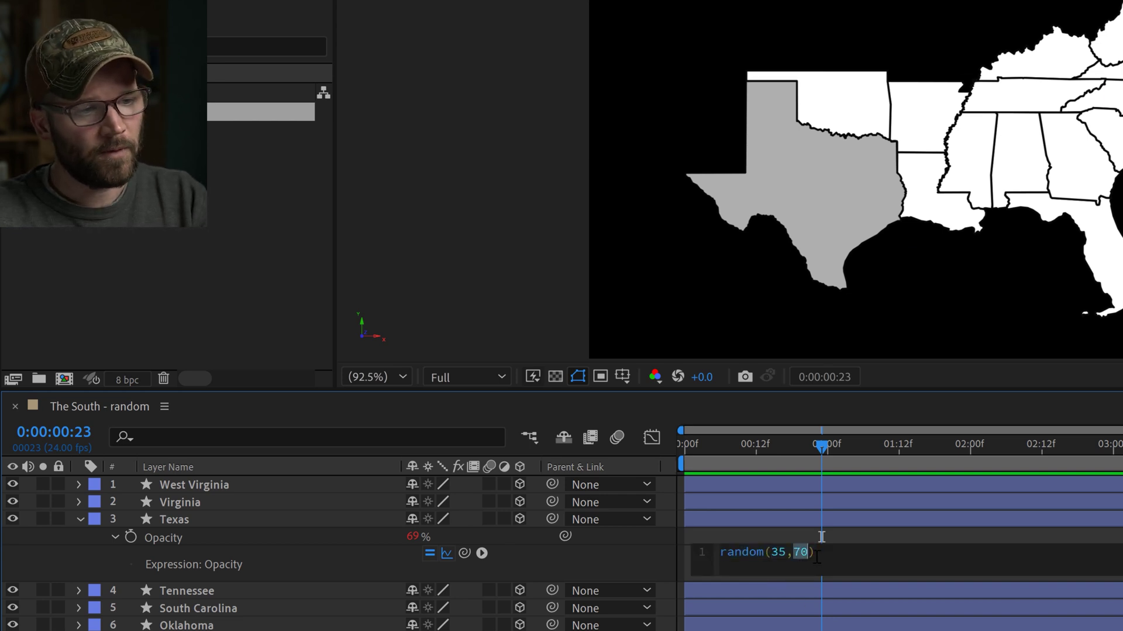
{"action": "type", "text": "10"}
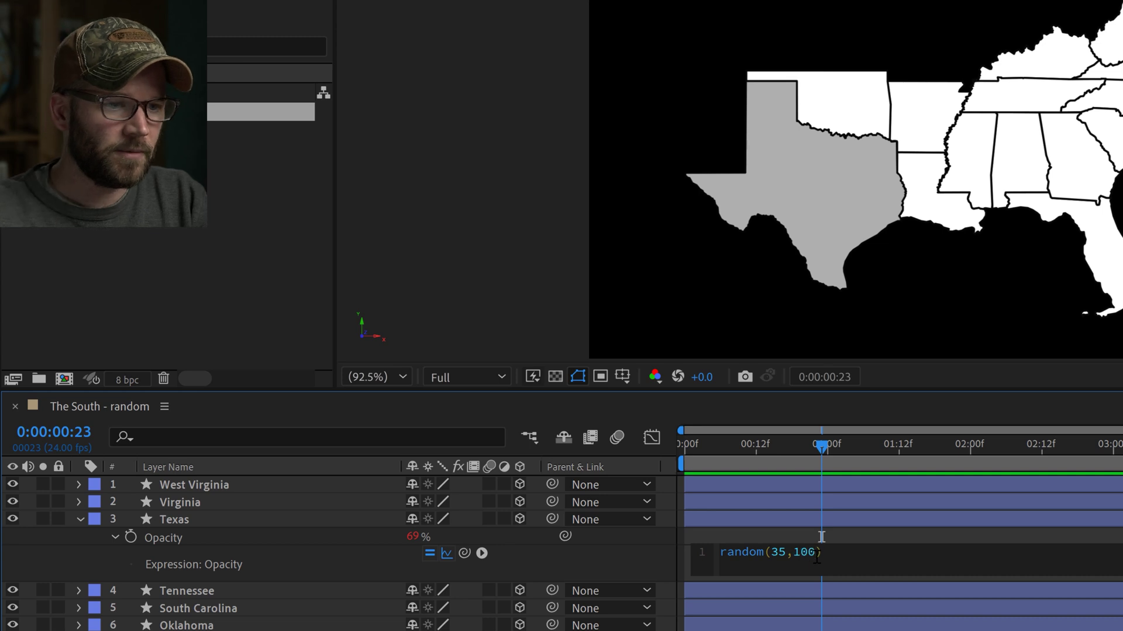
{"action": "double_click", "coordinate": [780, 553]}
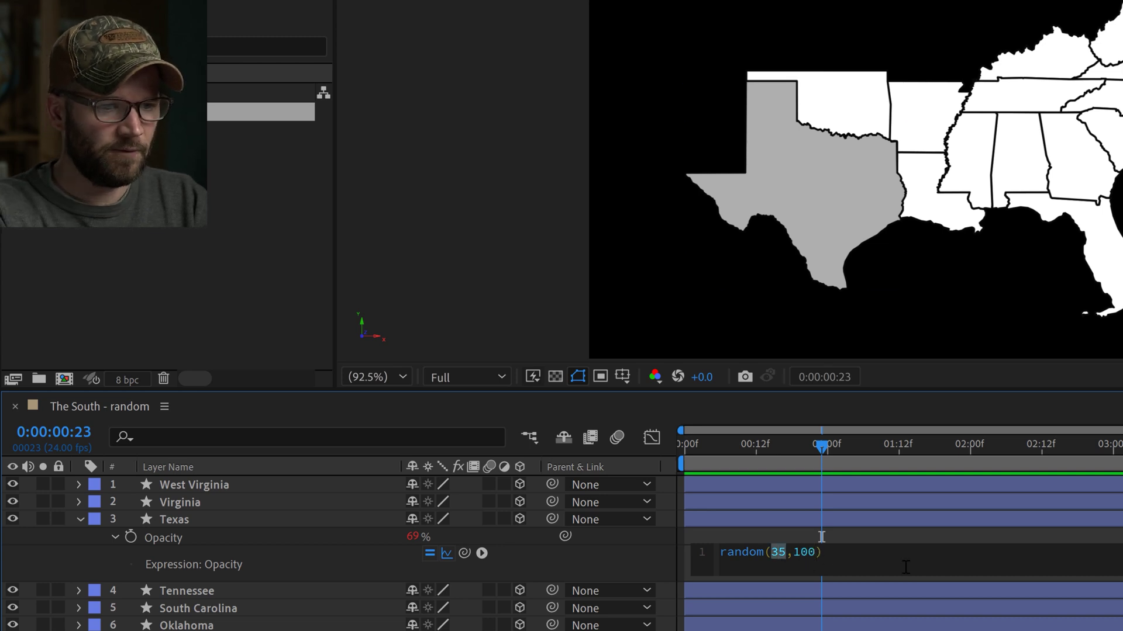
{"action": "type", "text": "value"}
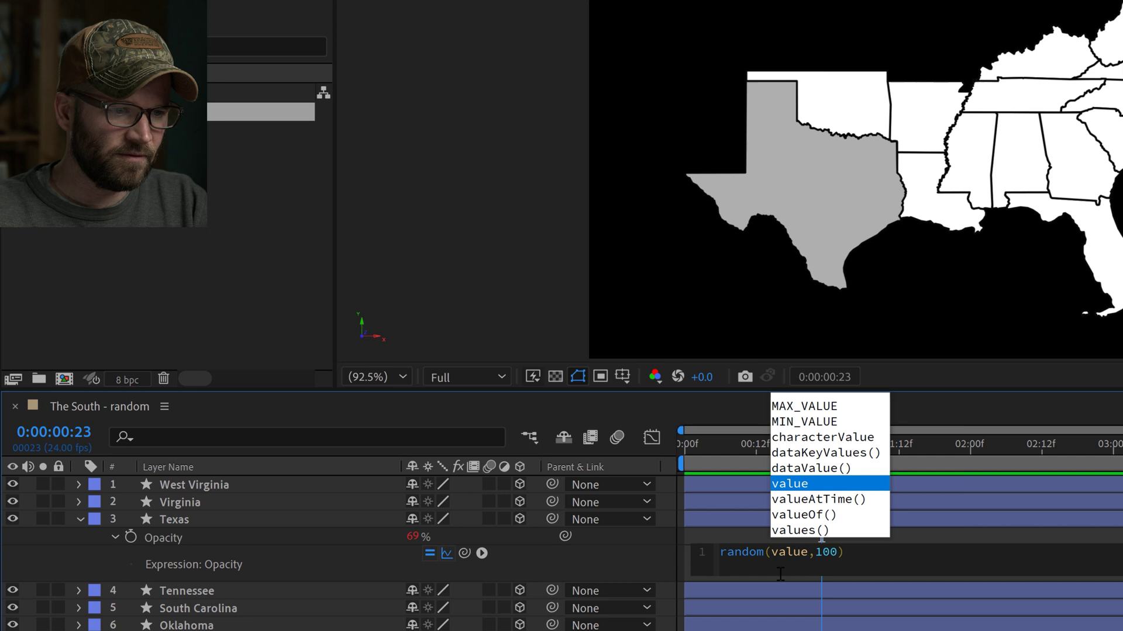
{"action": "left_click", "coordinate": [595, 554]}
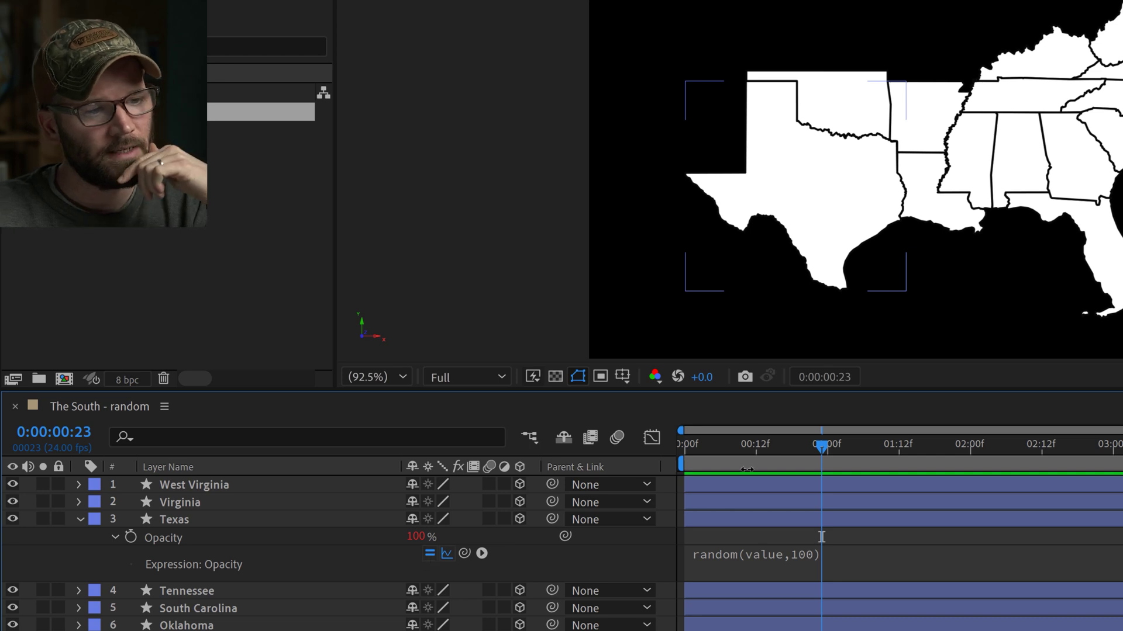
{"action": "left_click_drag", "start_coordinate": [822, 447], "coordinate": [662, 446]}
{"action": "key", "text": "space"}
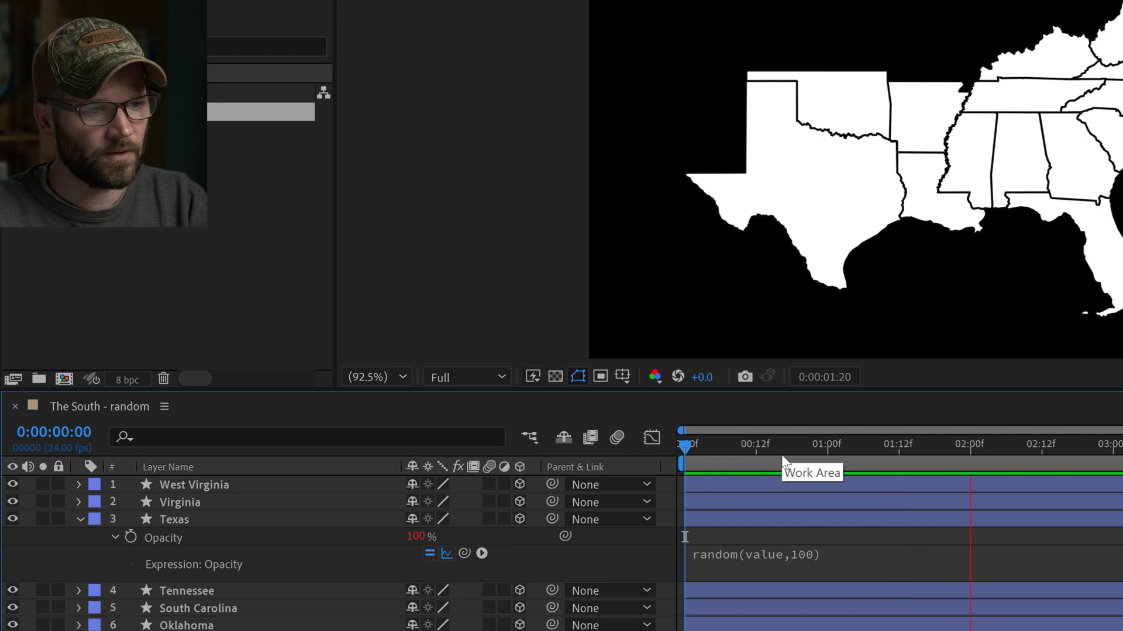
Lower the underlying Texas Opacity value and preview how random(value,100) flickers with it.
{"action": "left_click", "coordinate": [395, 538]}
{"action": "left_click_drag", "start_coordinate": [386, 540], "coordinate": [366, 539]}
{"action": "key", "text": "space"}
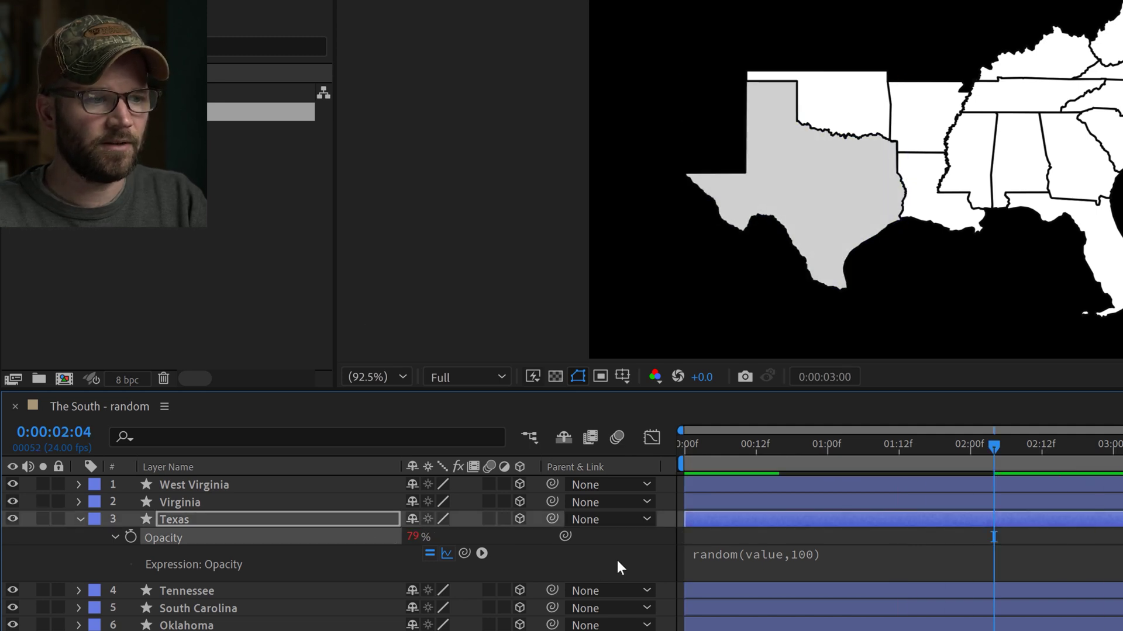
{"action": "key", "text": "space"}
{"action": "left_click", "coordinate": [412, 538]}
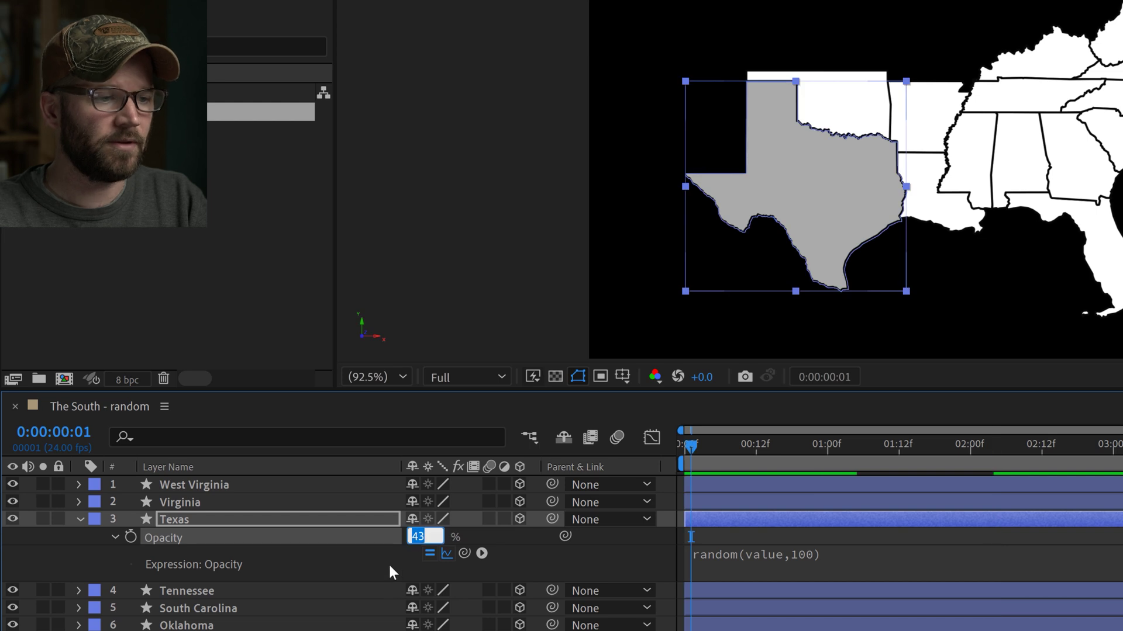
{"action": "left_click", "coordinate": [390, 572]}
{"action": "key", "text": "space"}
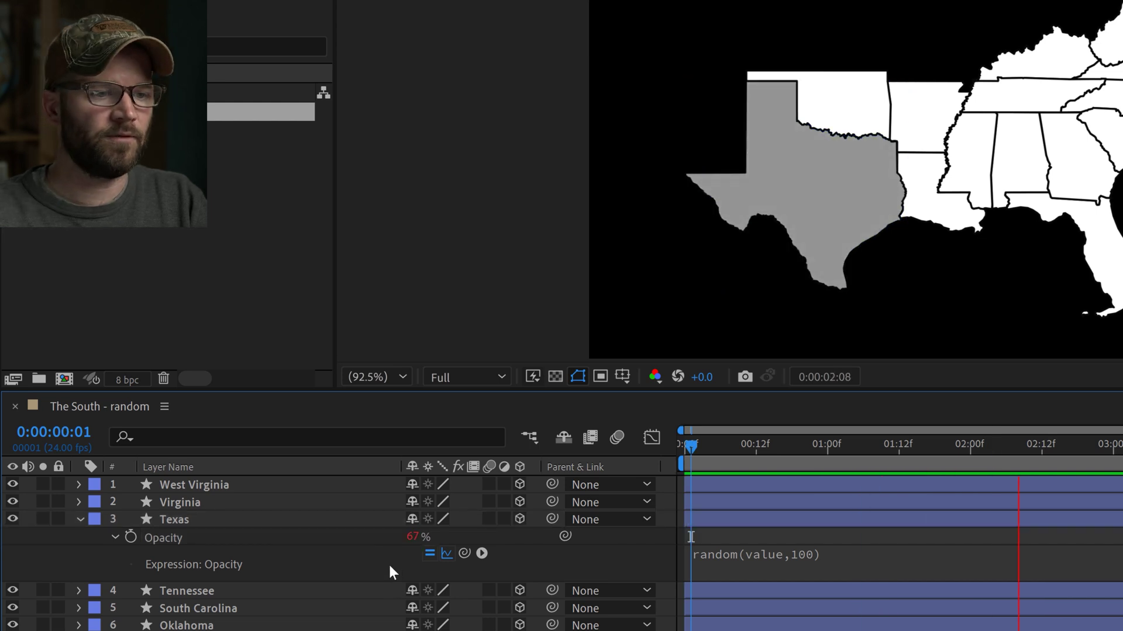
{"action": "key", "text": "space"}
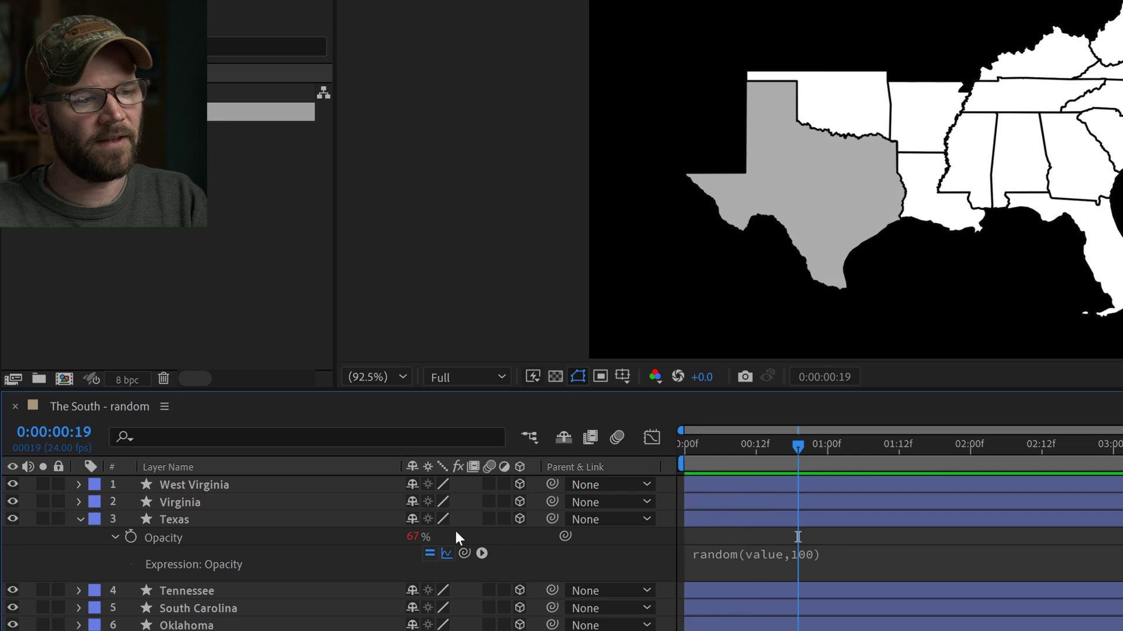
Add a Texas Opacity keyframe at 0:00:01:00 with a value of 100%.
{"action": "left_click_drag", "start_coordinate": [797, 443], "coordinate": [825, 443]}
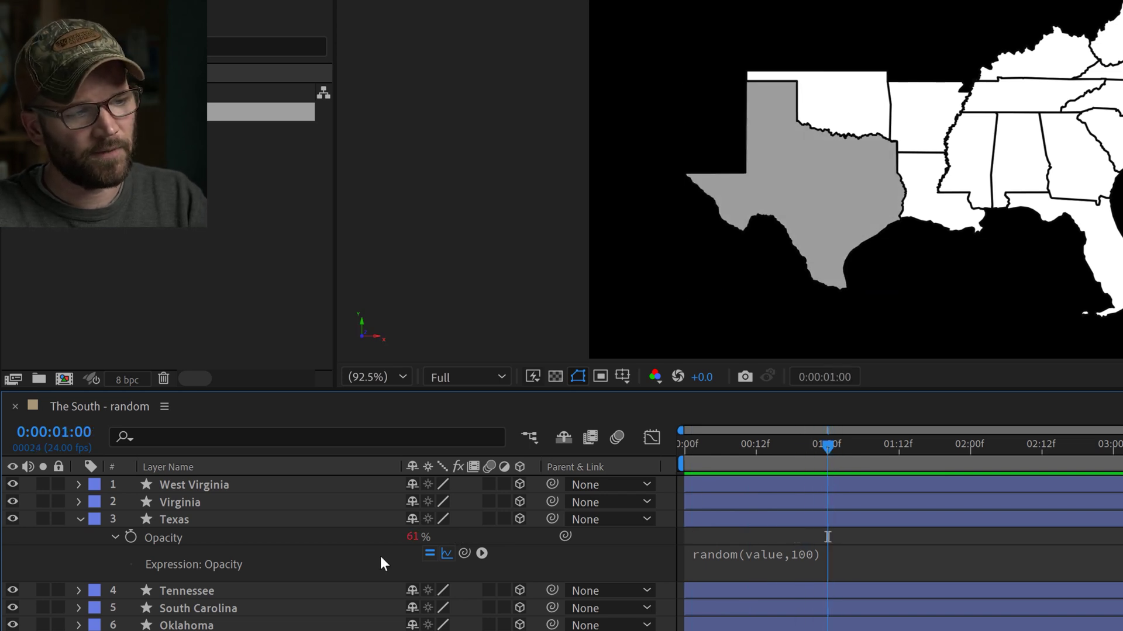
{"action": "left_click", "coordinate": [130, 536]}
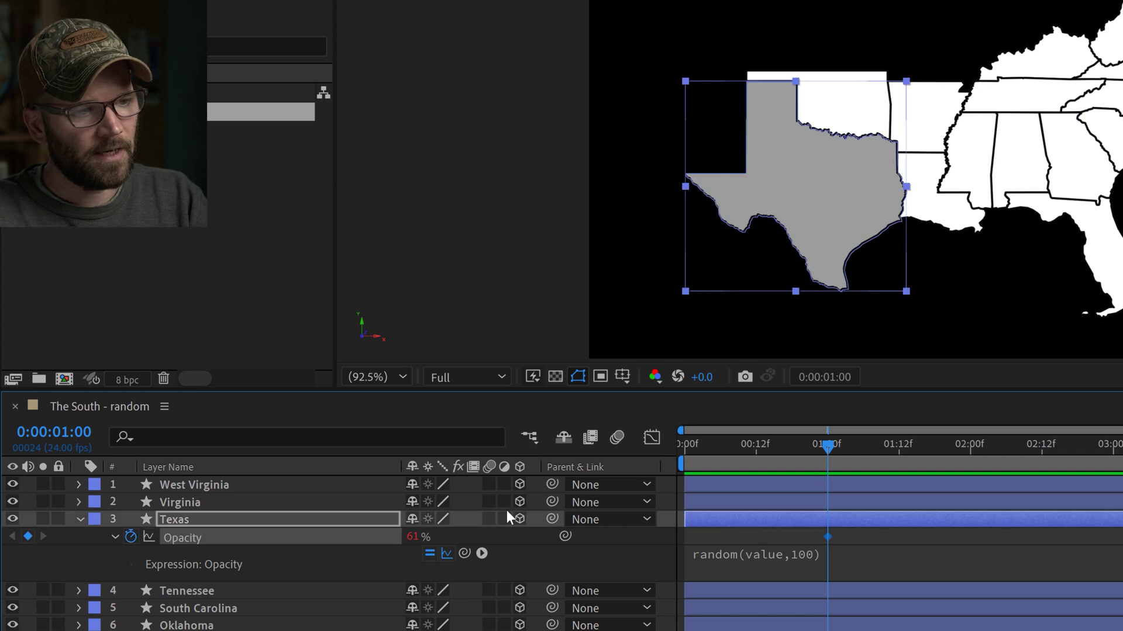
{"action": "left_click", "coordinate": [412, 538]}
{"action": "type", "text": "100"}
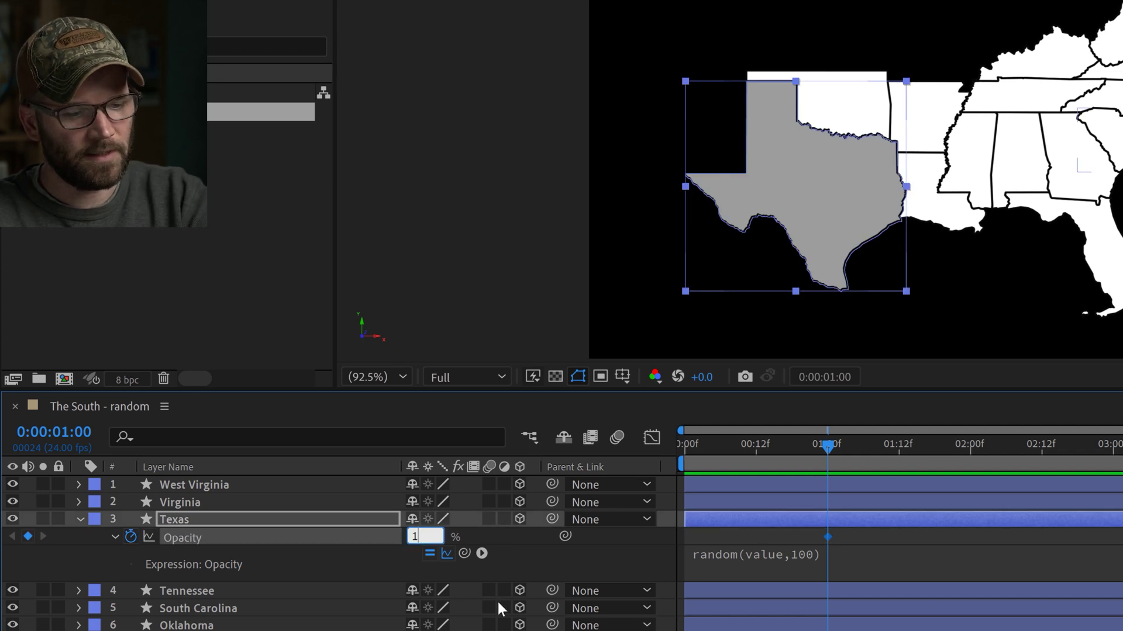
{"action": "key", "text": "Return"}
Set a Texas Opacity keyframe of 0% at frame 0:00:00:00.
{"action": "left_click_drag", "start_coordinate": [808, 450], "coordinate": [651, 472]}
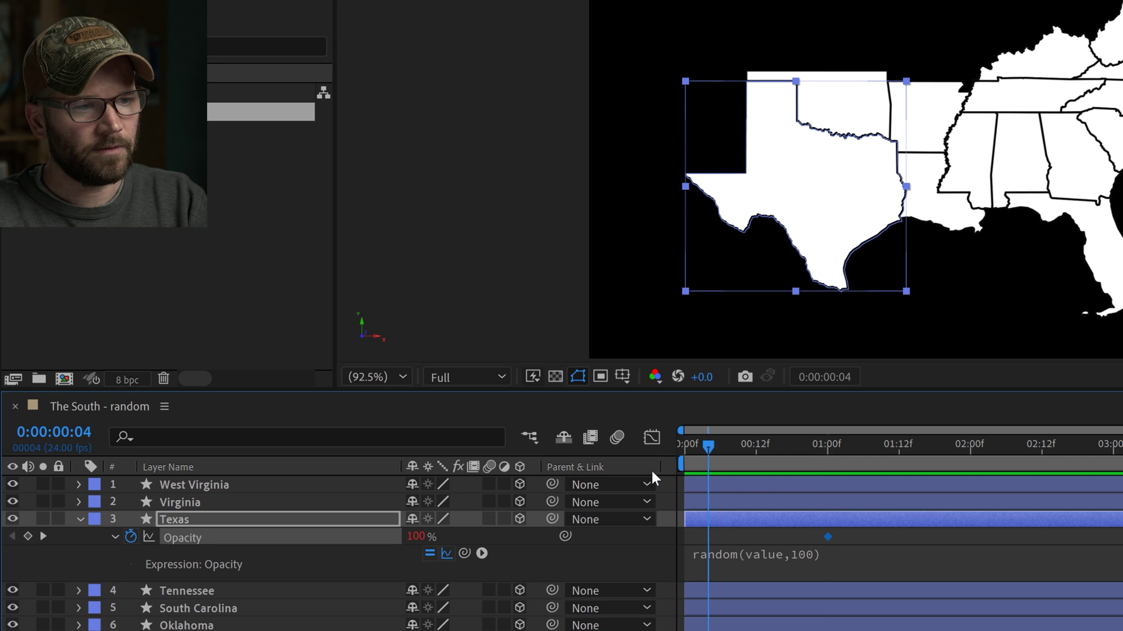
{"action": "left_click", "coordinate": [424, 540]}
{"action": "type", "text": "0"}
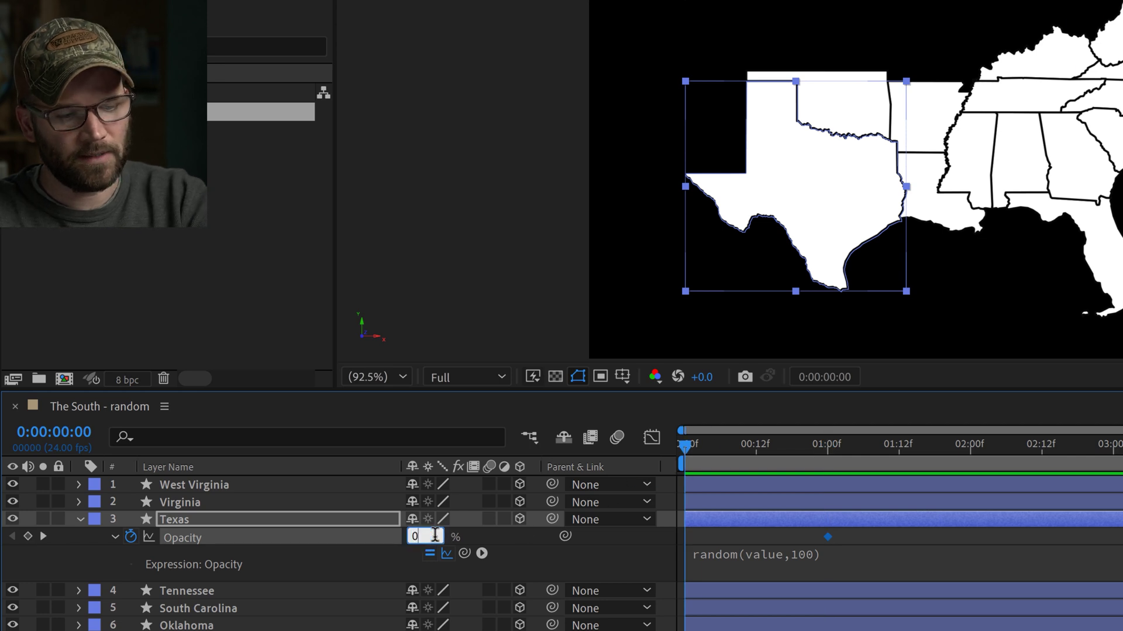
{"action": "key", "text": "Return"}
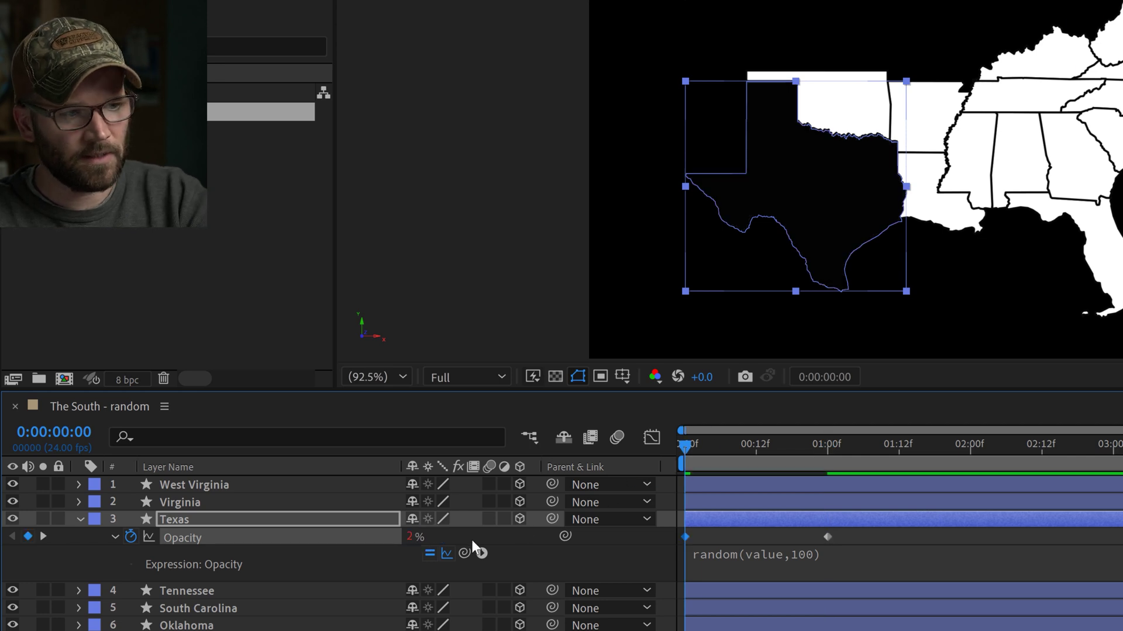
Inspect the Texas Opacity curve in the Graph Editor during a preview, and return to the layer bars.
{"action": "left_click", "coordinate": [652, 437]}
{"action": "left_click", "coordinate": [552, 556]}
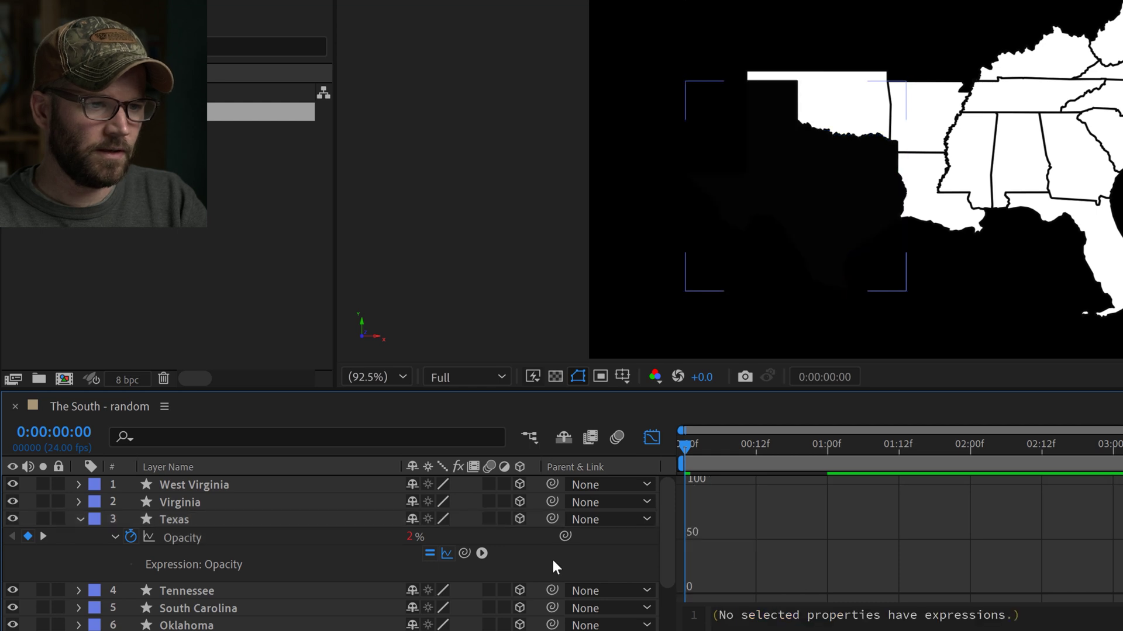
{"action": "left_click", "coordinate": [230, 550]}
{"action": "key", "text": "space"}
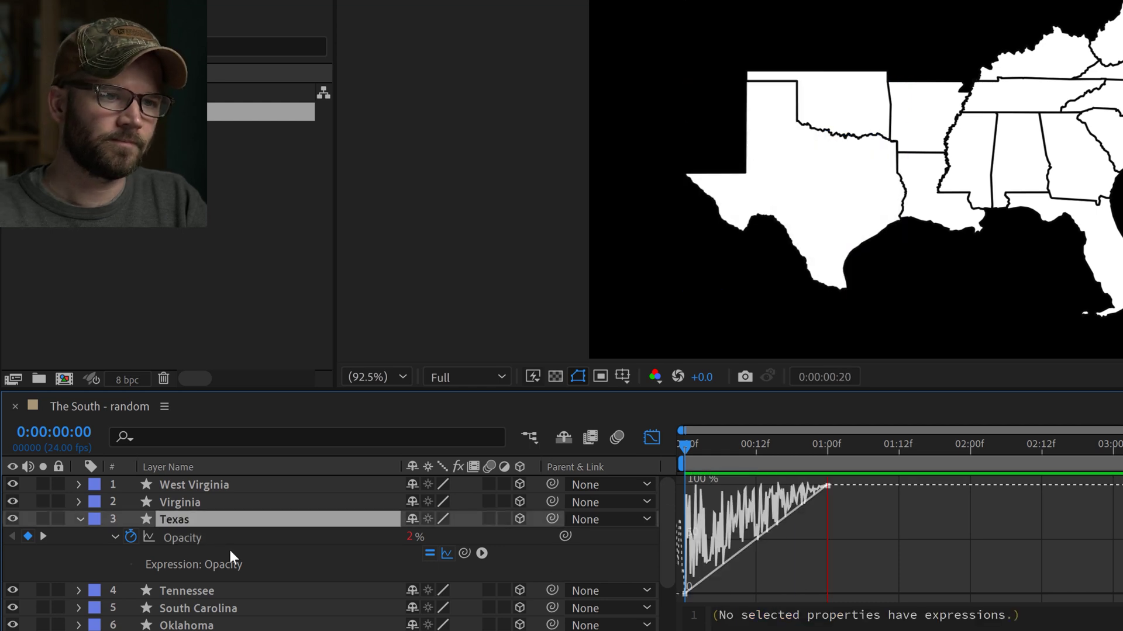
{"action": "key", "text": "space"}
{"action": "left_click", "coordinate": [650, 437]}
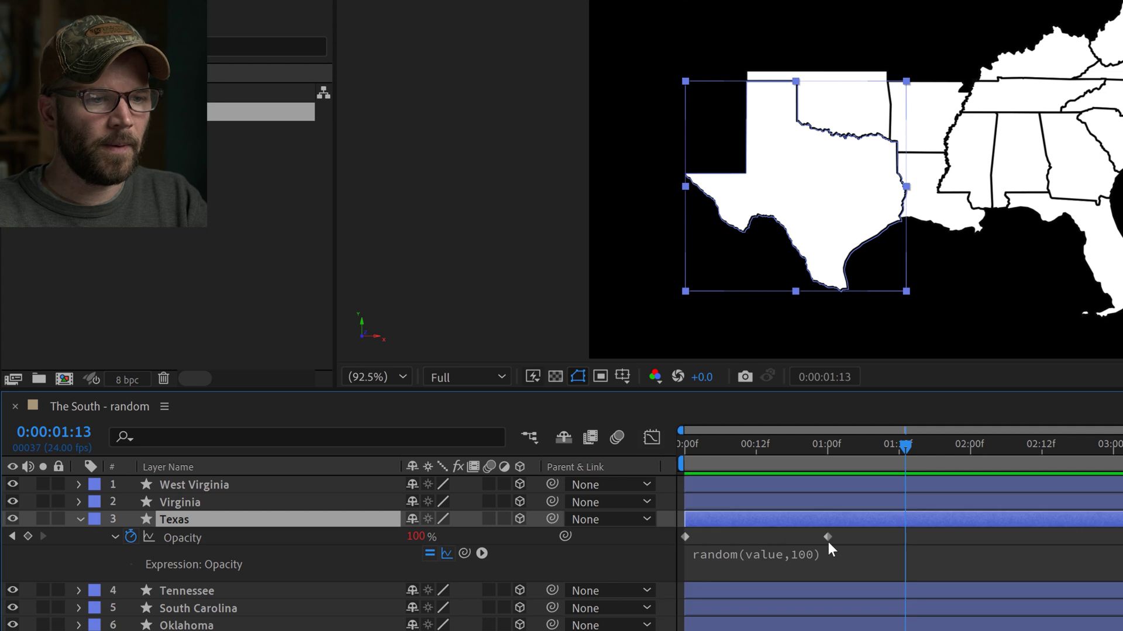
Paste a copy of the two Texas Opacity keyframes at 0:00:01:13 and time-reverse the copies.
{"action": "left_click_drag", "start_coordinate": [858, 536], "coordinate": [672, 543]}
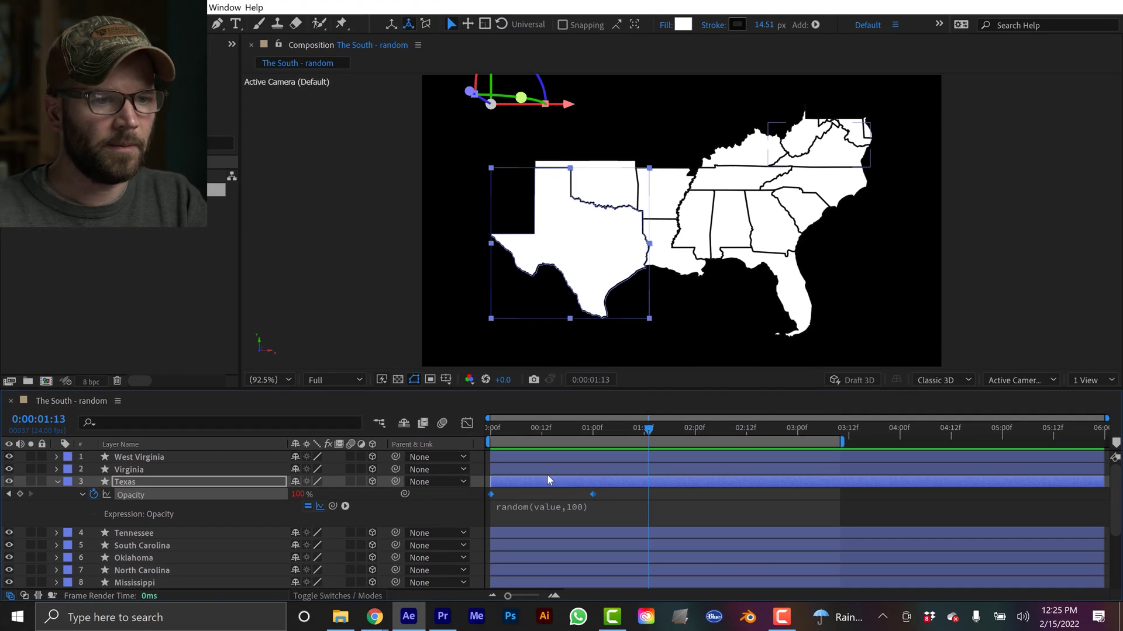
{"action": "key", "text": "ctrl+v"}
{"action": "right_click", "coordinate": [649, 496]}
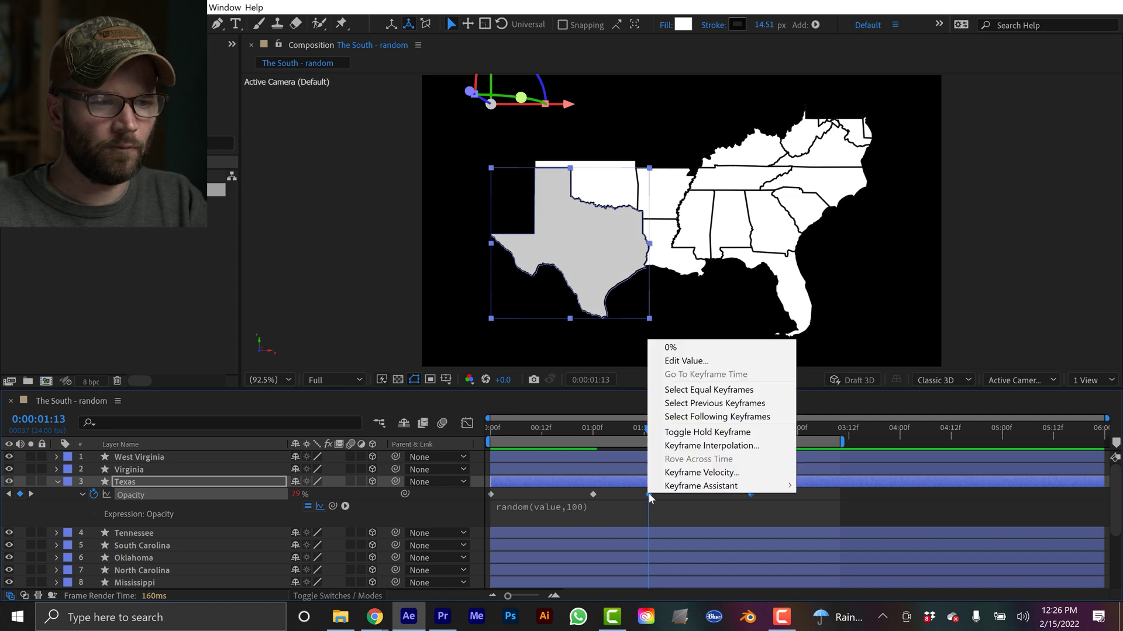
{"action": "mouse_move", "coordinate": [670, 489]}
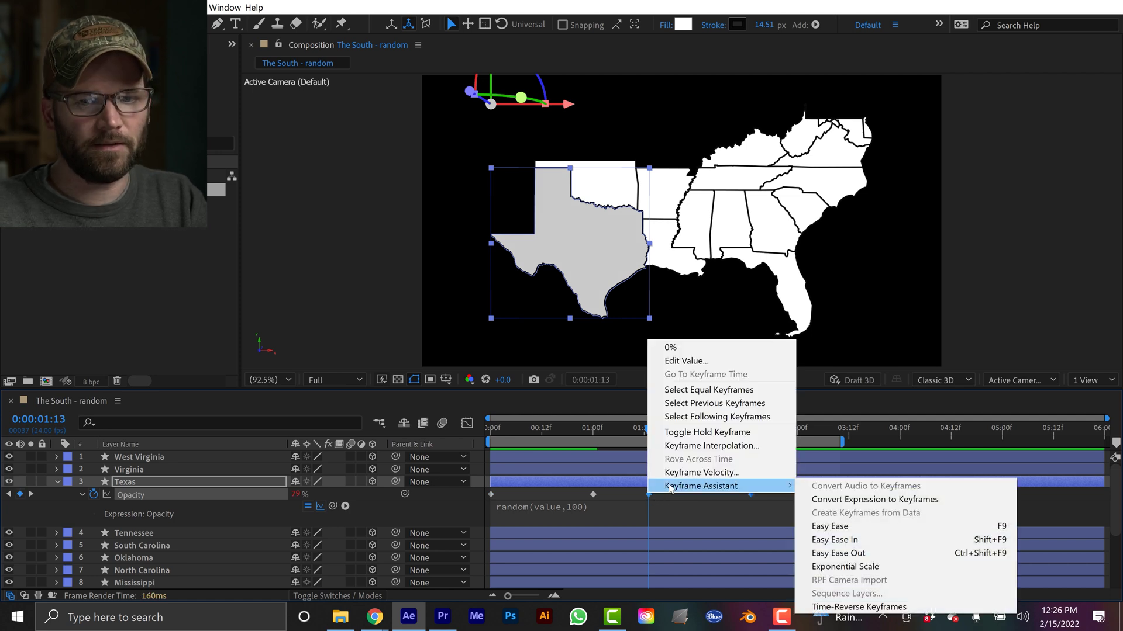
{"action": "left_click", "coordinate": [858, 606]}
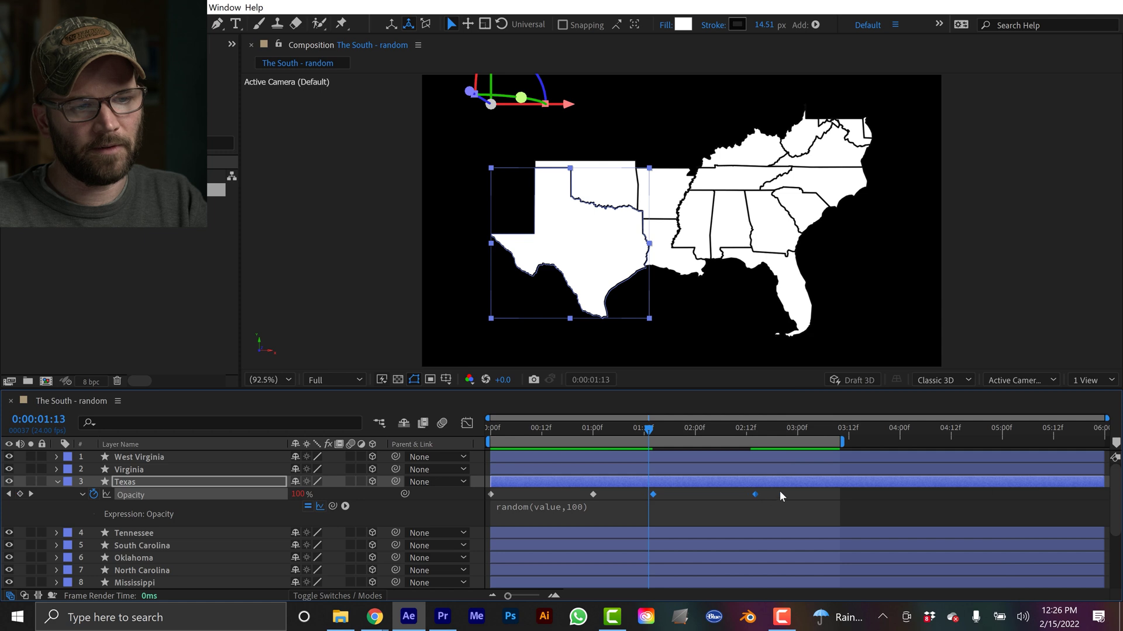
Move the reversed Opacity keyframes so the last sits at 0:00:03:01, and trim the end of the Texas layer there.
{"action": "left_click_drag", "start_coordinate": [780, 491], "coordinate": [803, 494]}
{"action": "left_click_drag", "start_coordinate": [791, 424], "coordinate": [800, 428]}
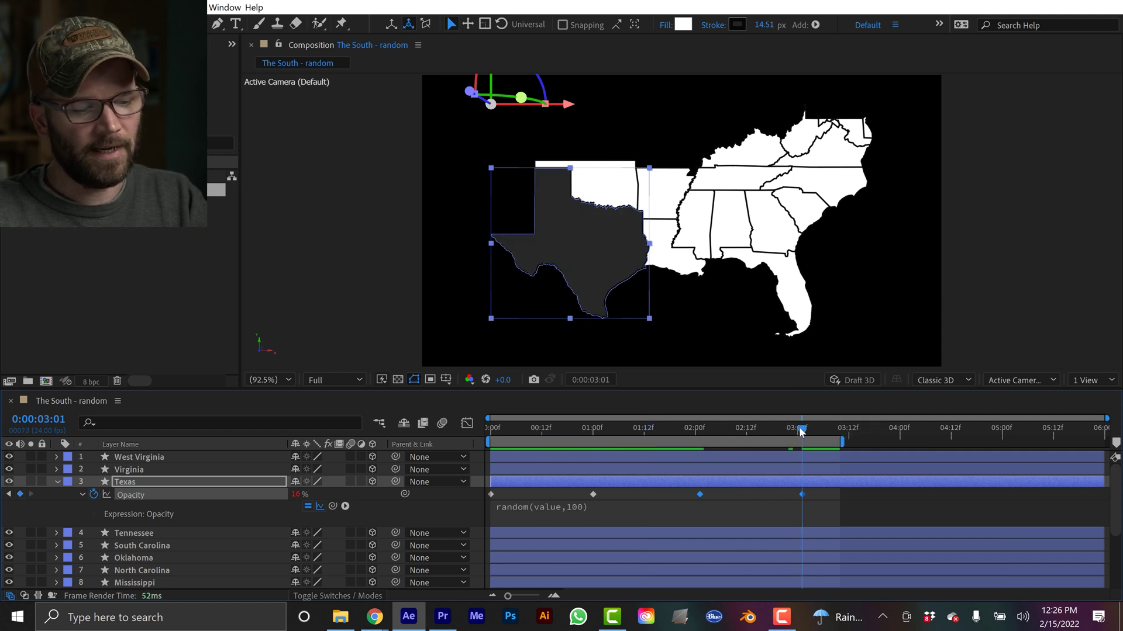
{"action": "key", "text": "alt+bracketright"}
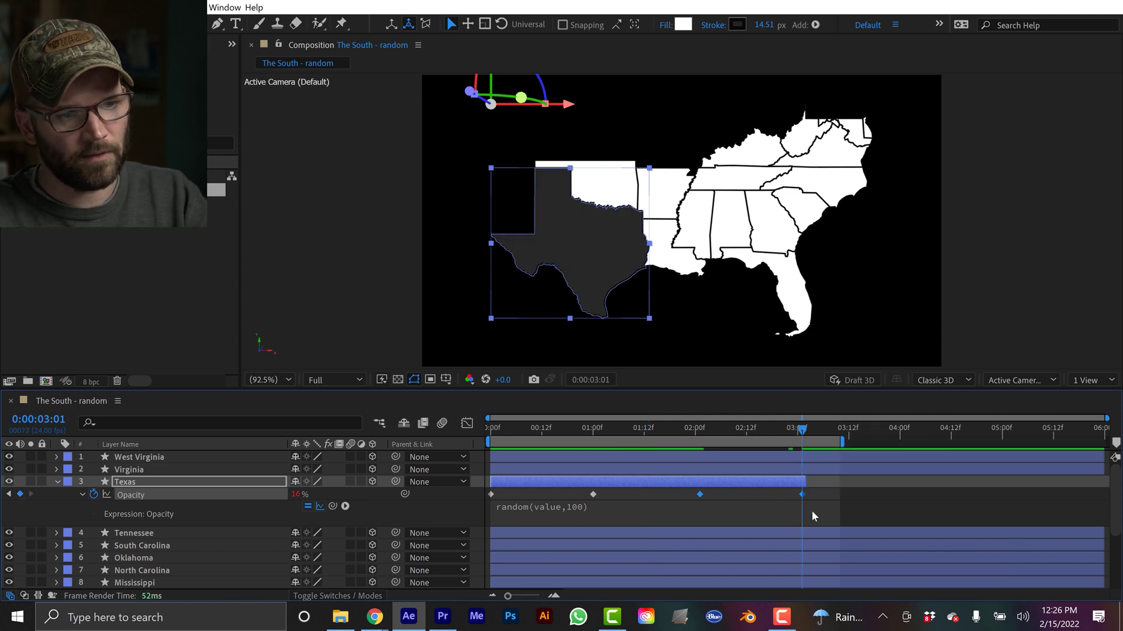
Shift the Texas layer about two frames later and preview the flicker from the start.
{"action": "left_click_drag", "start_coordinate": [608, 484], "coordinate": [614, 449]}
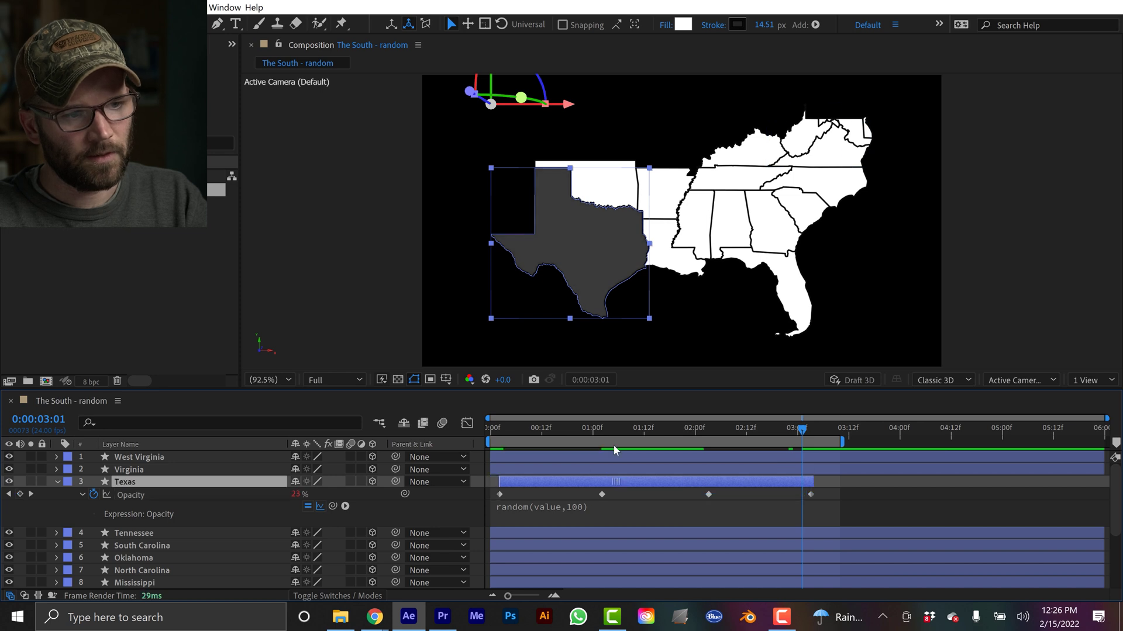
{"action": "left_click_drag", "start_coordinate": [488, 438], "coordinate": [485, 439]}
{"action": "left_click", "coordinate": [875, 505]}
{"action": "left_click", "coordinate": [414, 511]}
{"action": "key", "text": "space"}
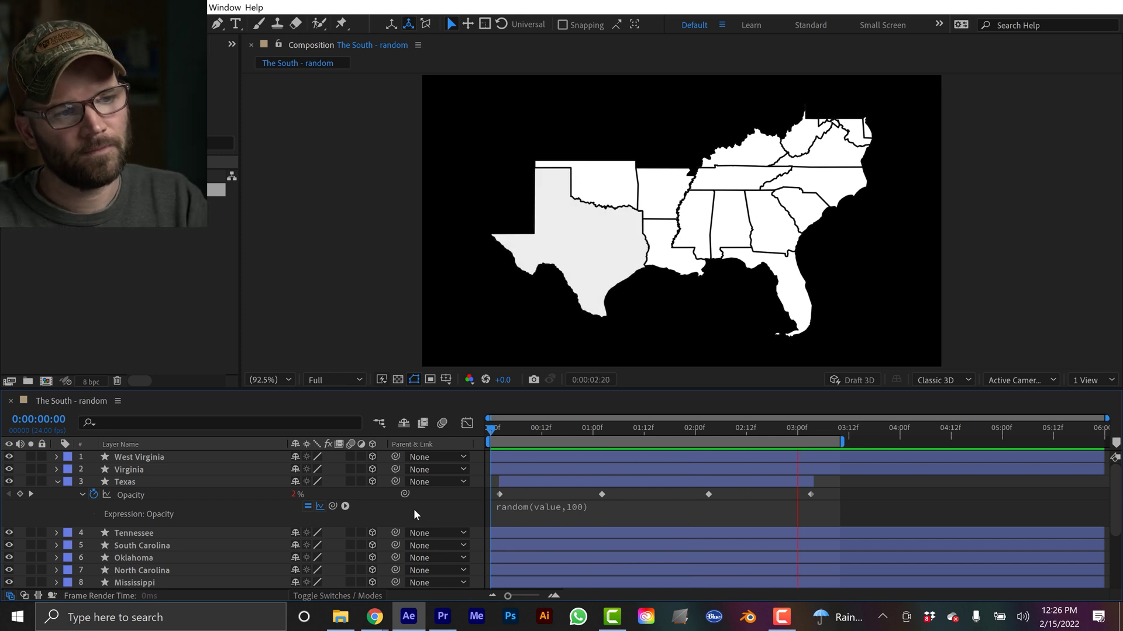
Reshape the Texas Opacity fade-out curve in the Graph Editor, lower the two middle keyframes to about 80%, and preview the result.
{"action": "key", "text": "shift+F3"}
{"action": "left_click", "coordinate": [731, 463]}
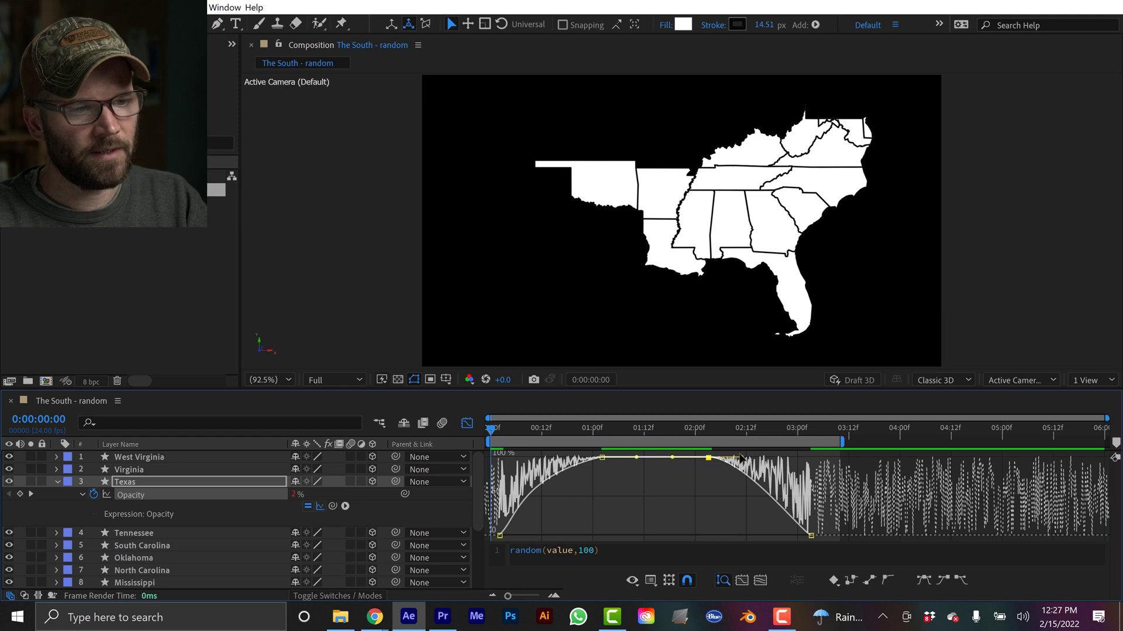
{"action": "left_click_drag", "start_coordinate": [741, 461], "coordinate": [758, 476]}
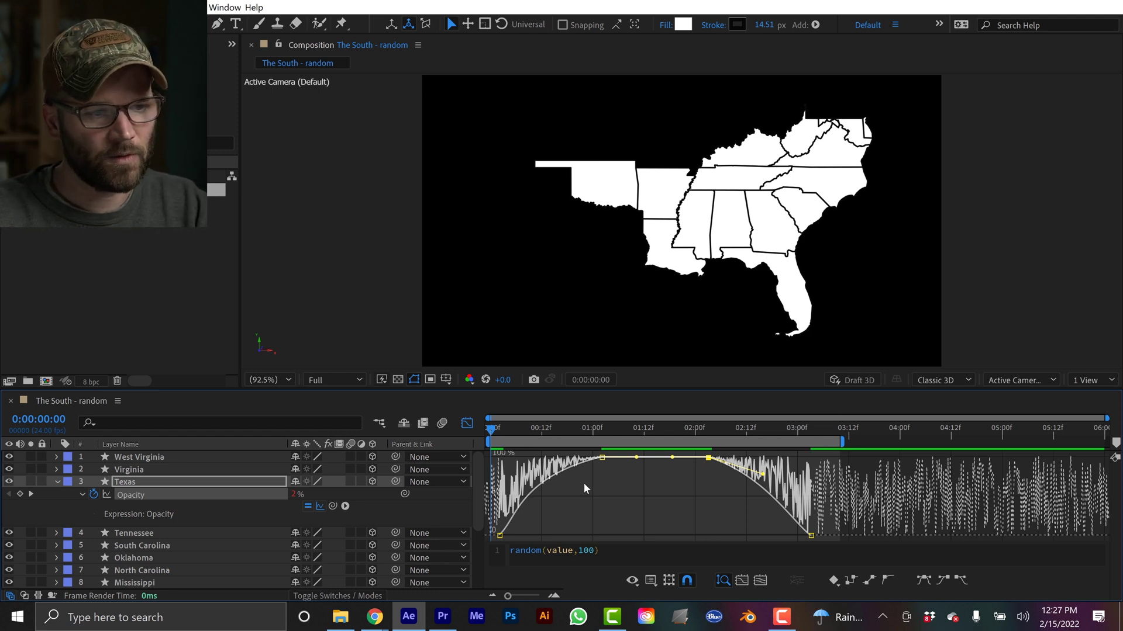
{"action": "left_click_drag", "start_coordinate": [583, 483], "coordinate": [713, 472]}
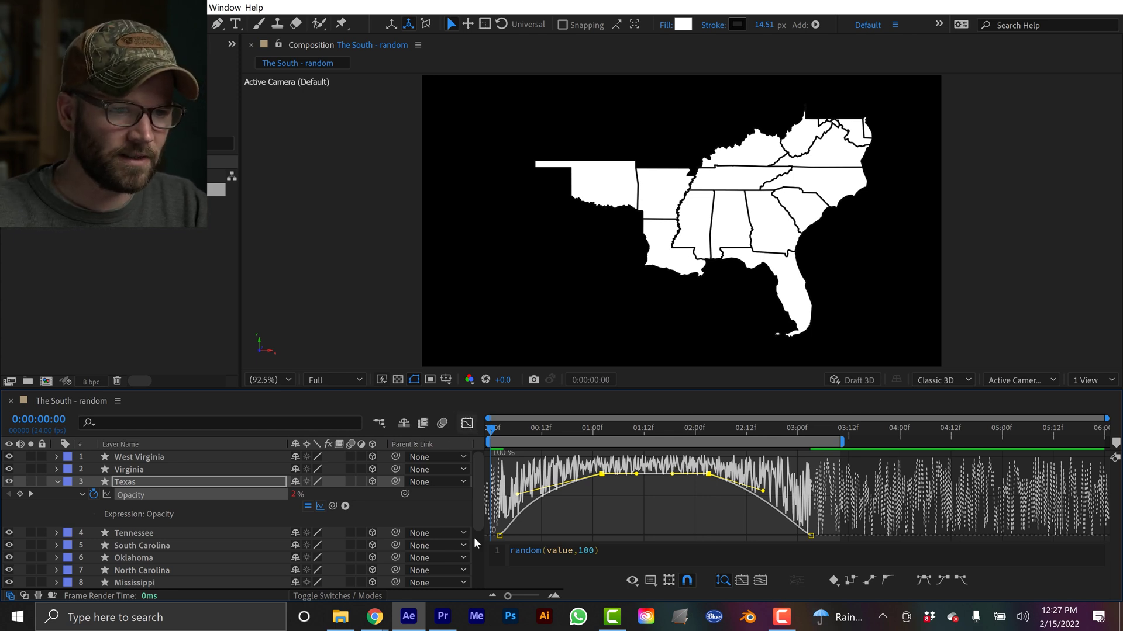
{"action": "key", "text": "shift+F3"}
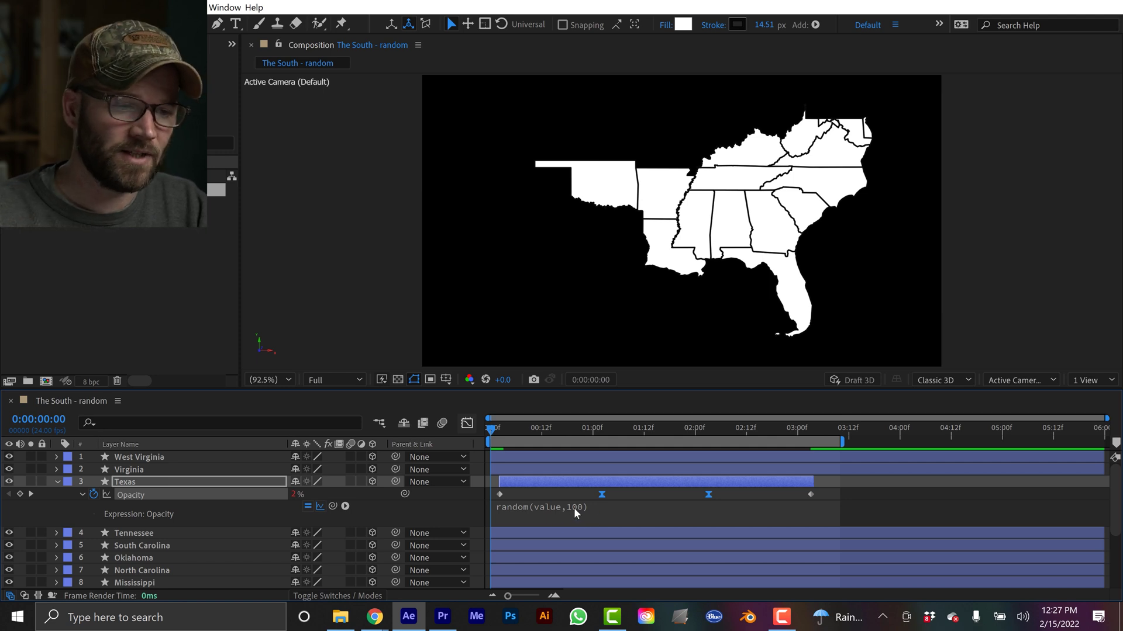
{"action": "key", "text": "space"}
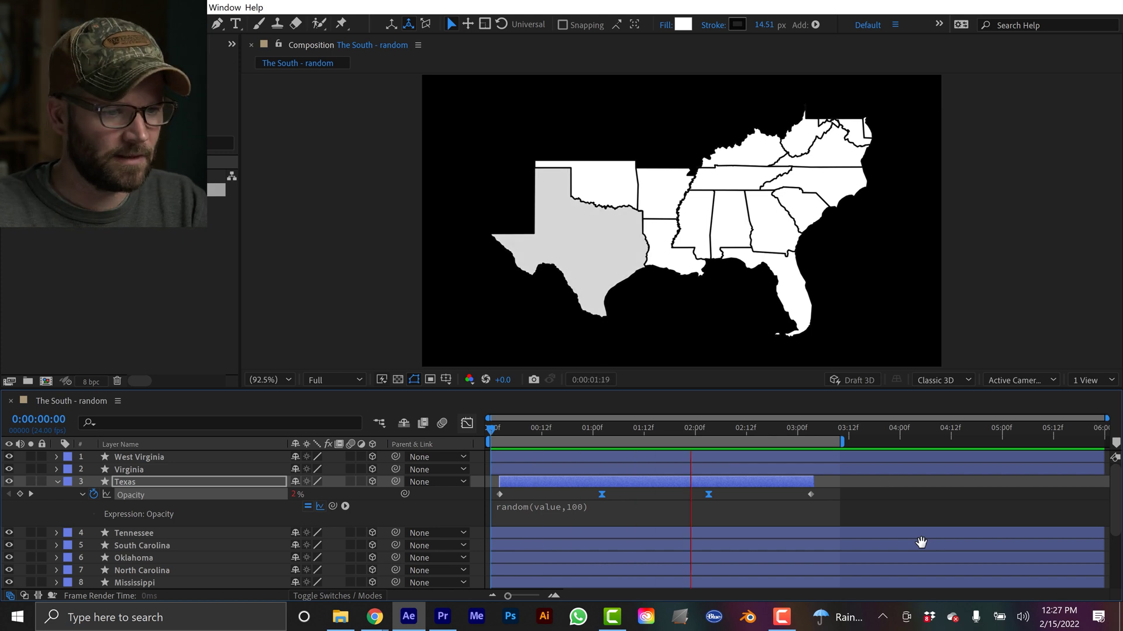
{"action": "key", "text": "space"}
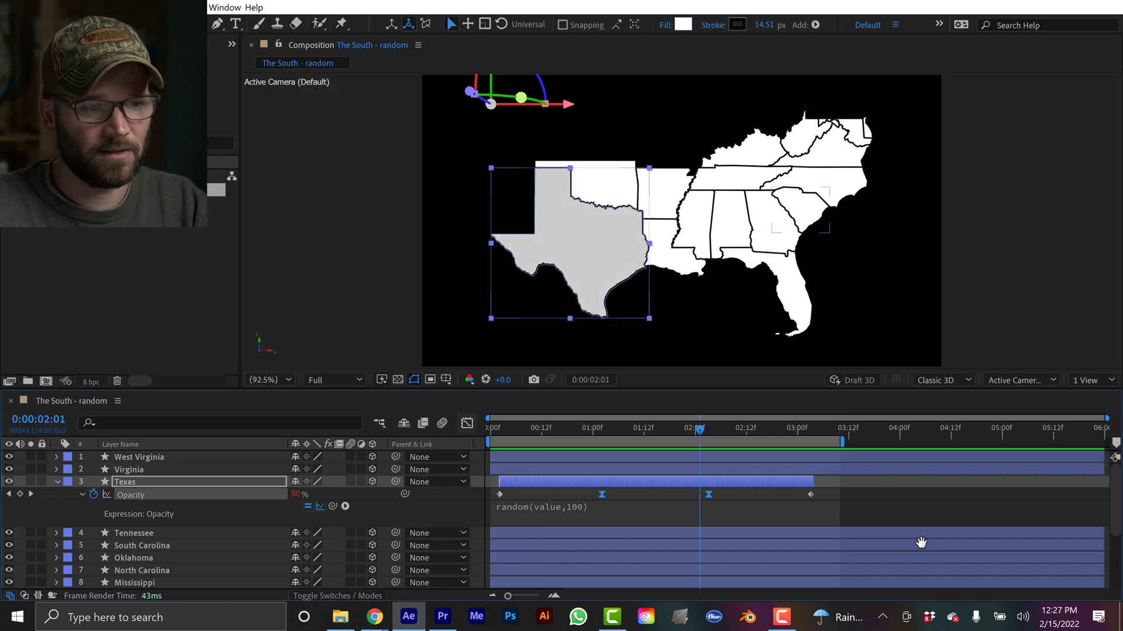
Change the Texas Opacity expression to random(value,key(2)) and preview the flicker from the start.
{"action": "key", "text": "Home"}
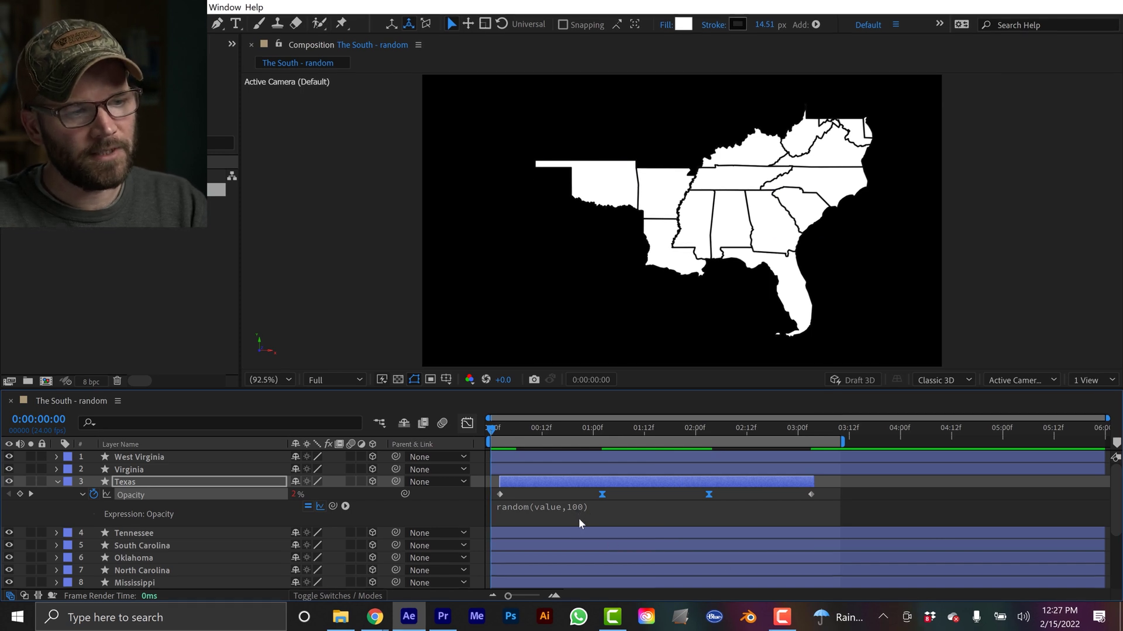
{"action": "double_click", "coordinate": [591, 506]}
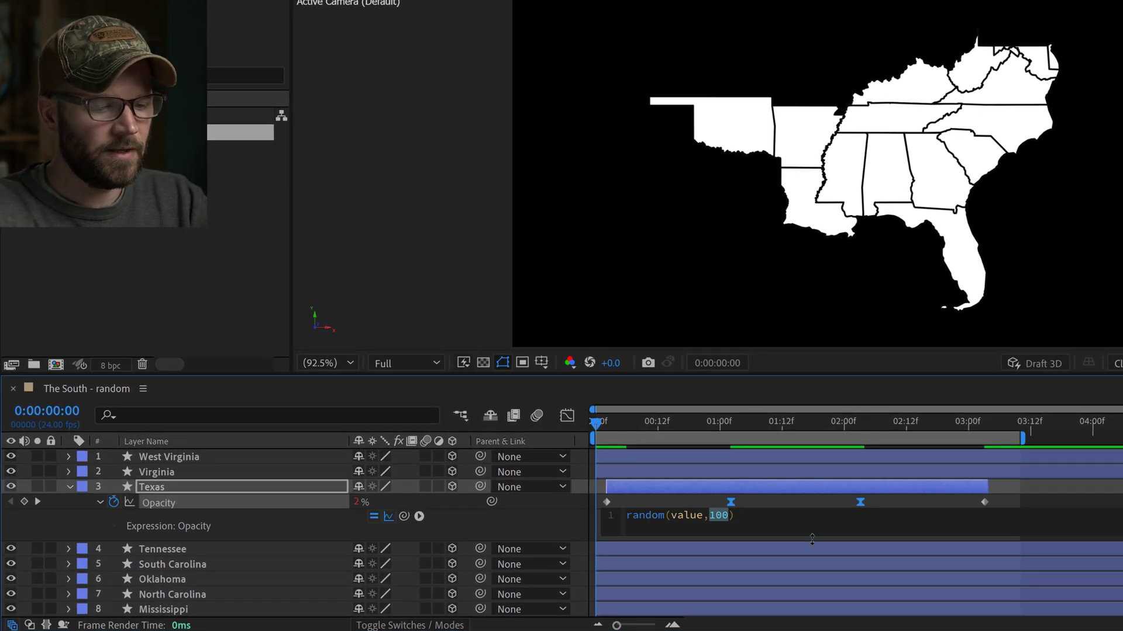
{"action": "type", "text": "key"}
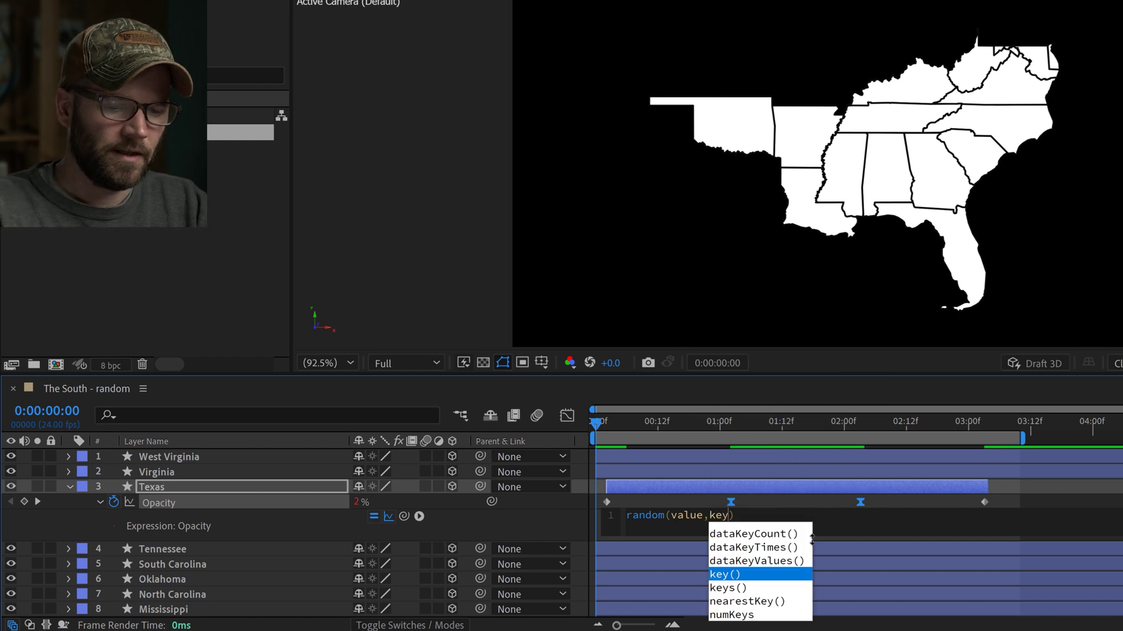
{"action": "key", "text": "Return"}
{"action": "type", "text": "2"}
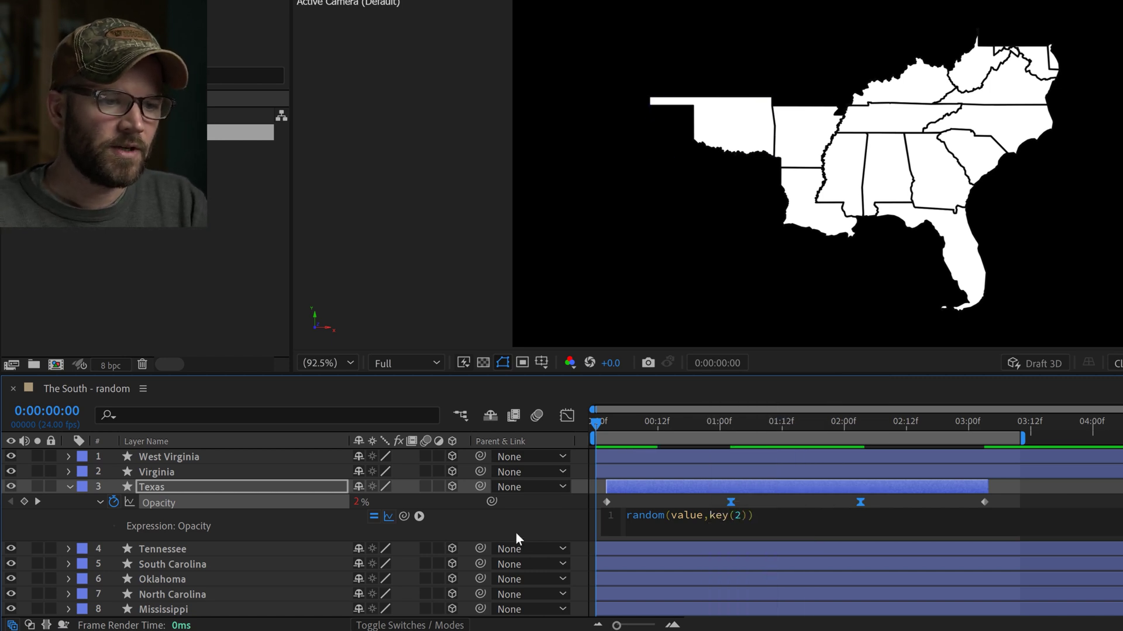
{"action": "left_click", "coordinate": [516, 532]}
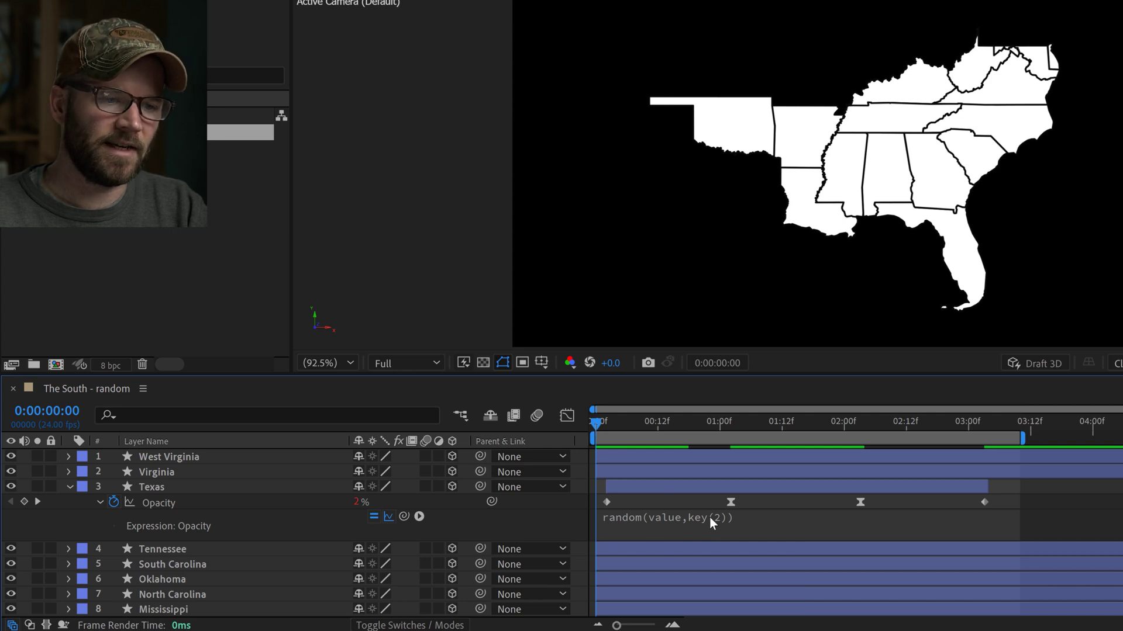
{"action": "mouse_move", "coordinate": [732, 503]}
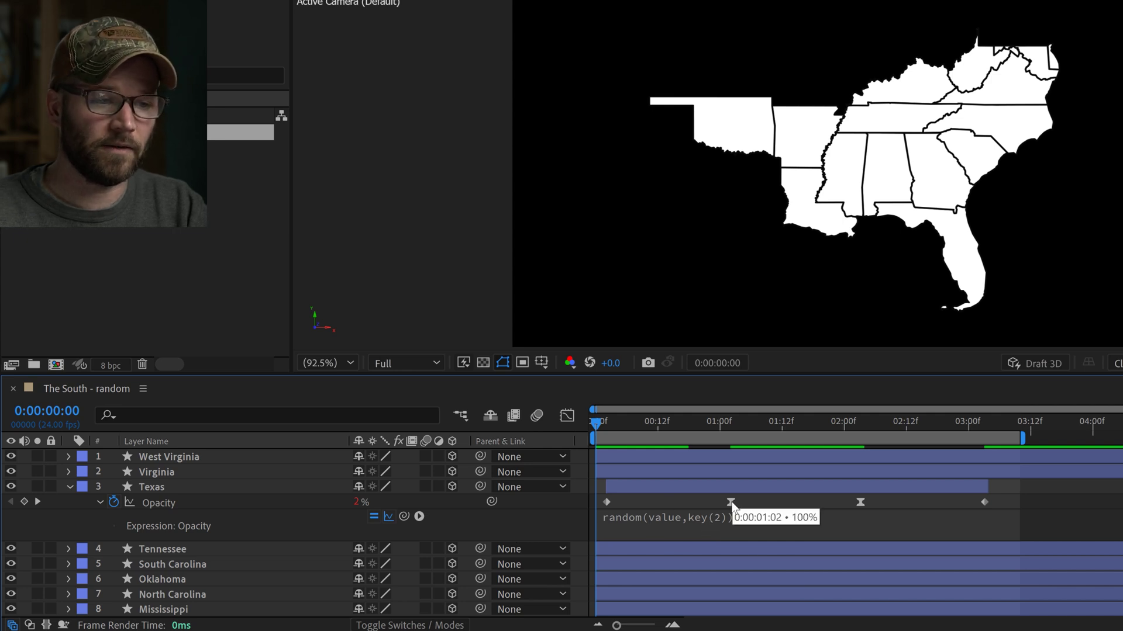
{"action": "key", "text": "space"}
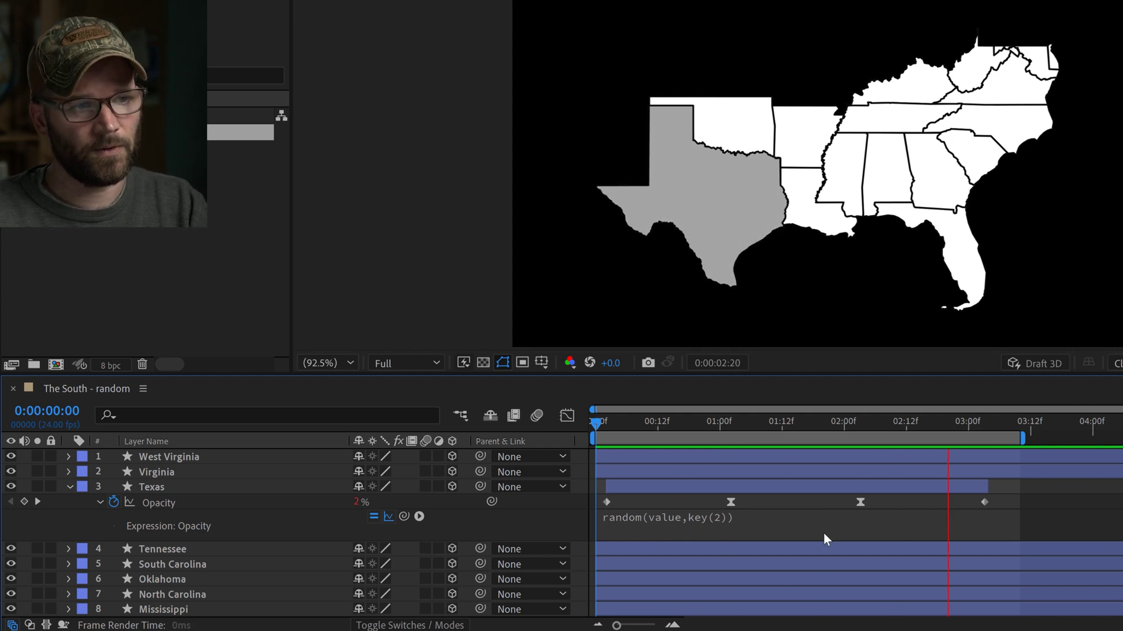
Show the Texas layer's Opacity curve in the Graph Editor and examine the flicker around the two middle keyframes.
{"action": "left_click", "coordinate": [565, 415]}
{"action": "left_click", "coordinate": [566, 415]}
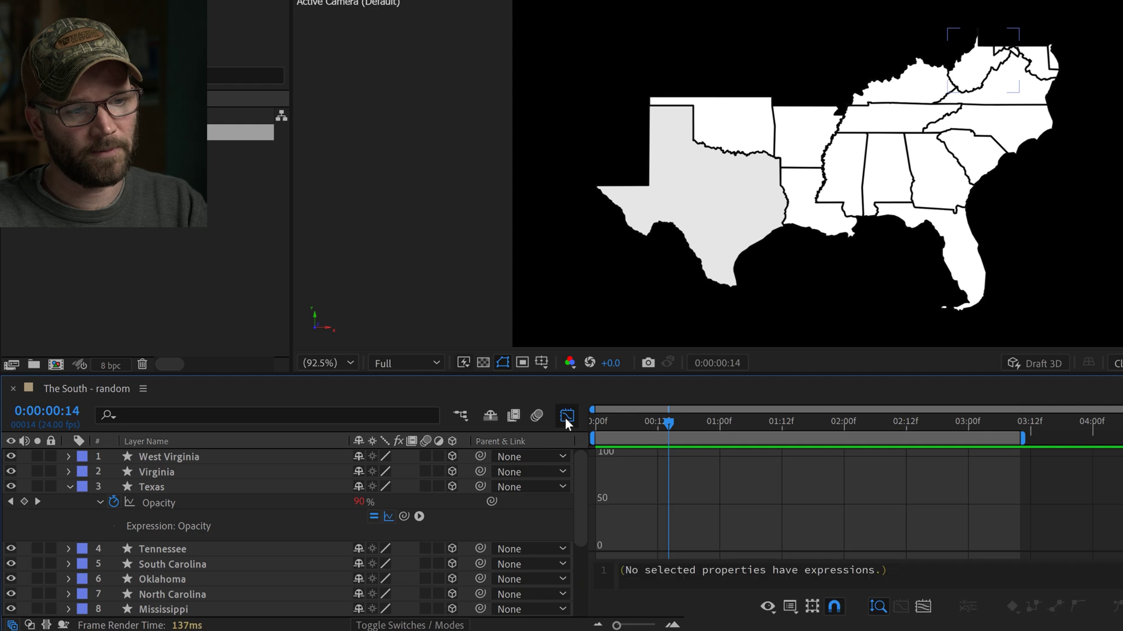
{"action": "left_click", "coordinate": [224, 491]}
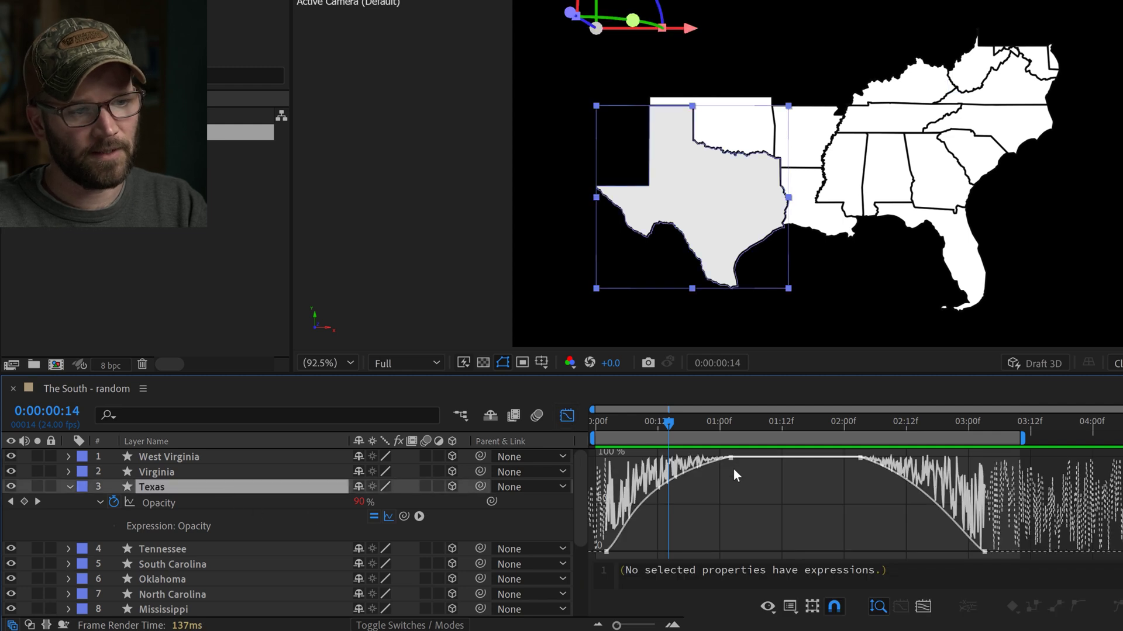
{"action": "left_click_drag", "start_coordinate": [712, 474], "coordinate": [864, 473]}
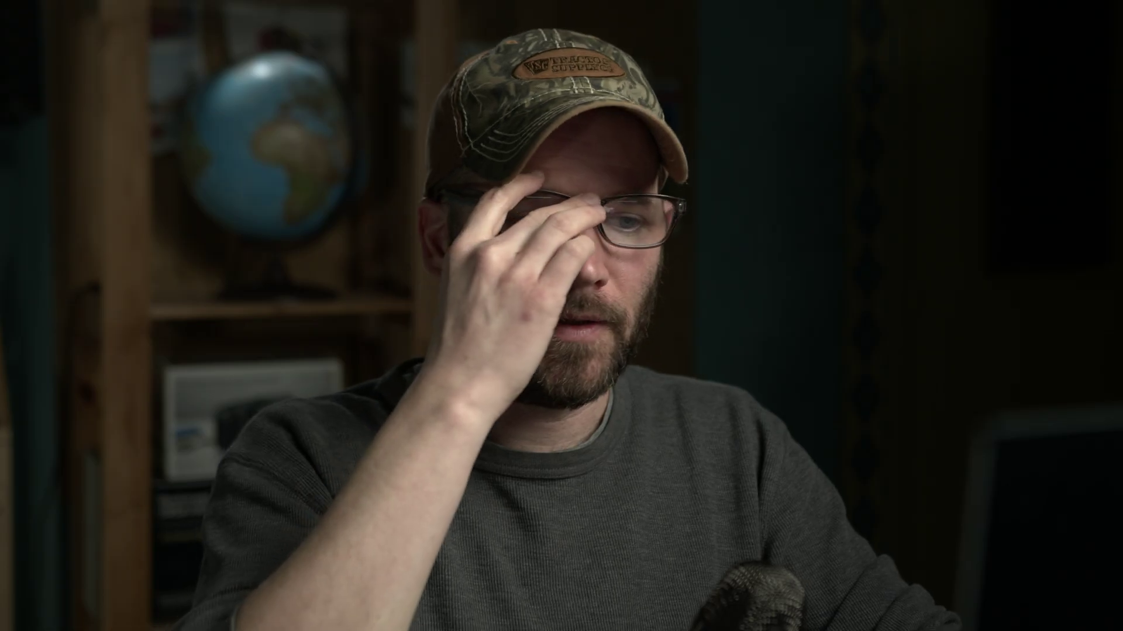
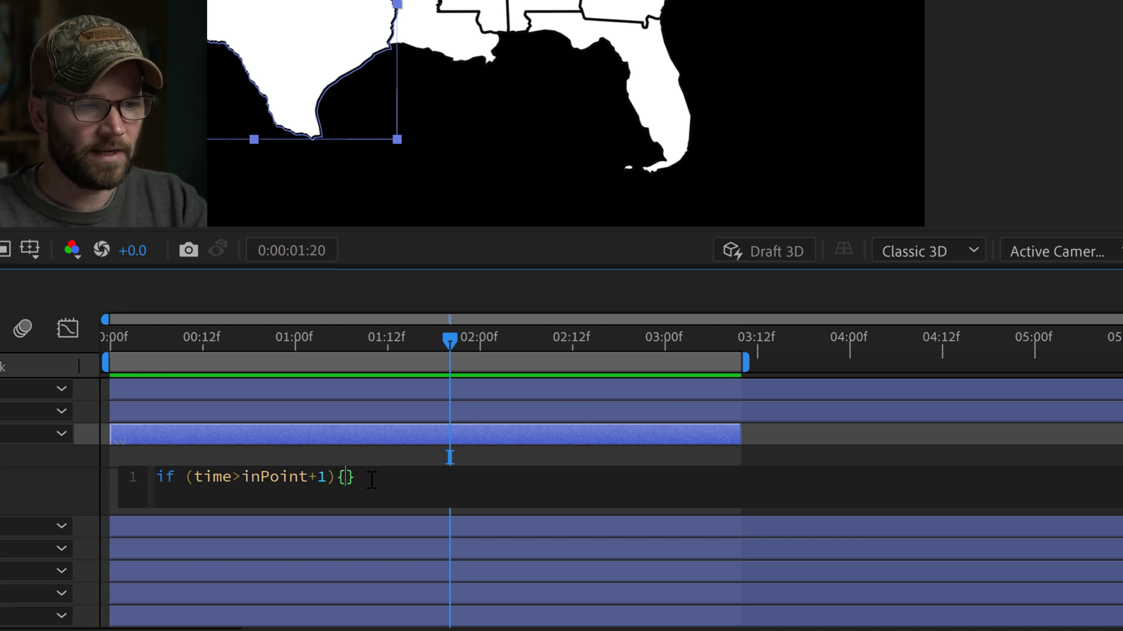
Complete the Texas Opacity expression as if (time>inPoint+1) {value} else {random(0,value)}.
{"action": "type", "text": "value"}
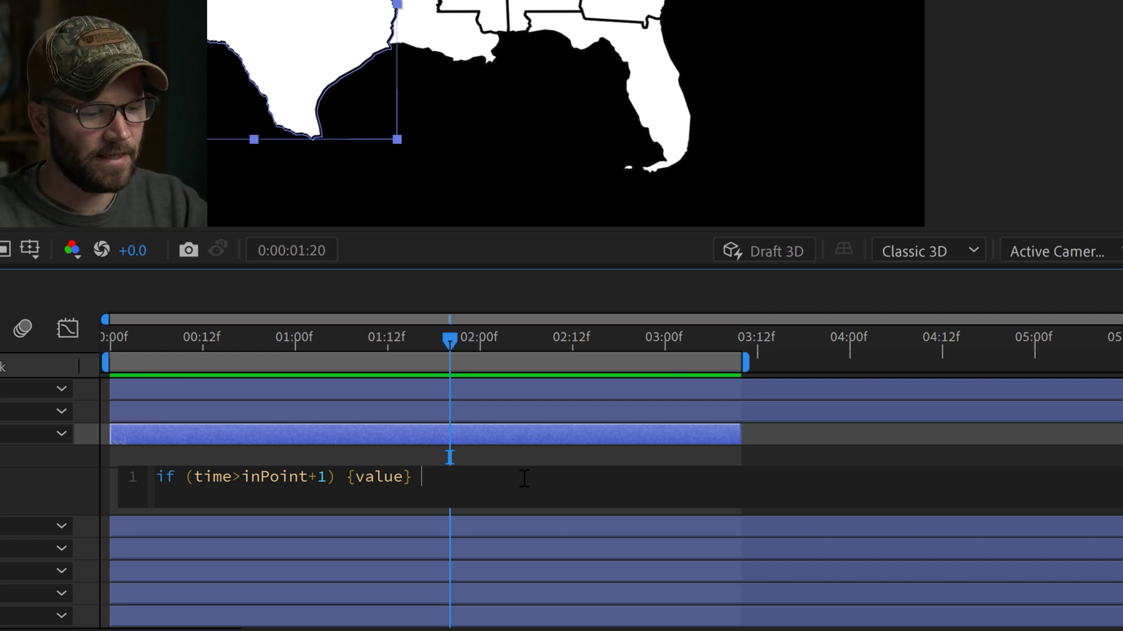
{"action": "type", "text": "else {"}
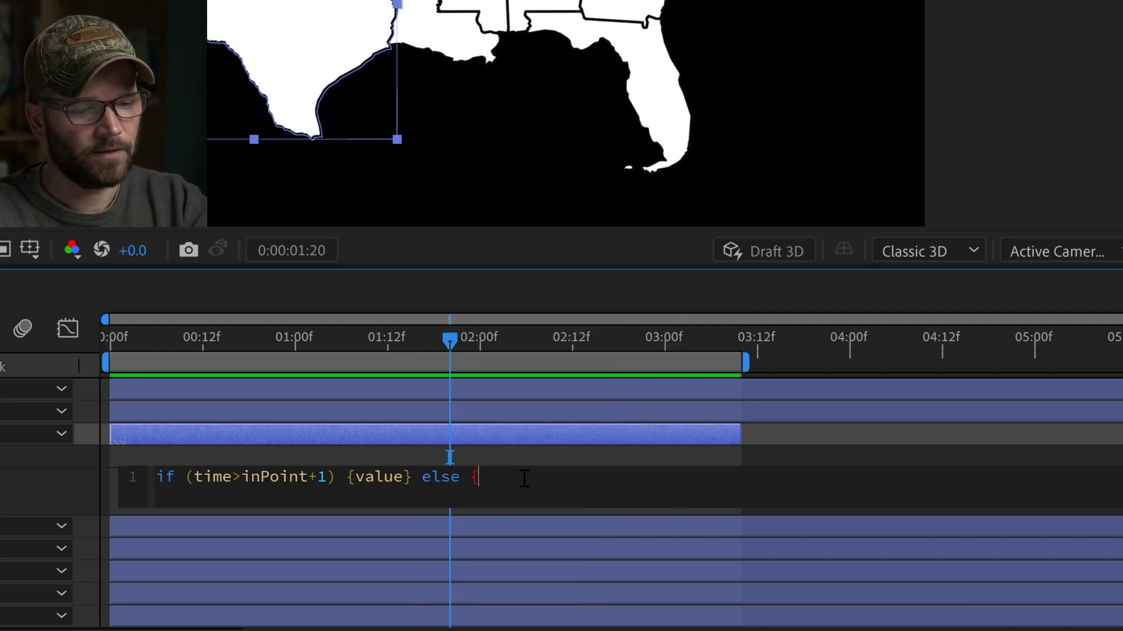
{"action": "type", "text": "random"}
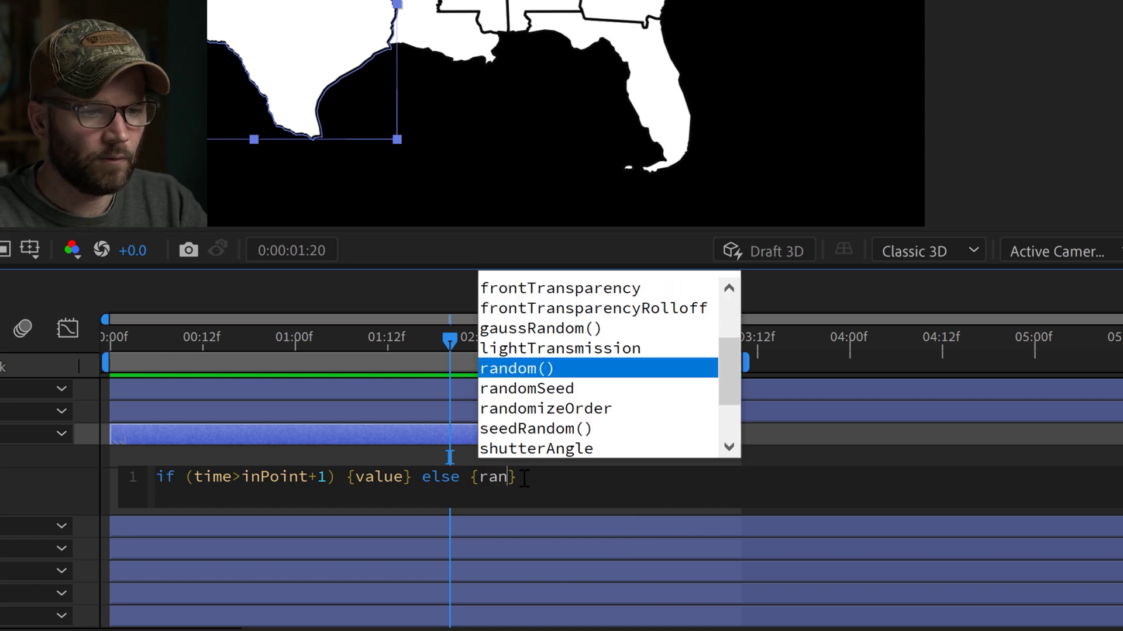
{"action": "type", "text": "(0"}
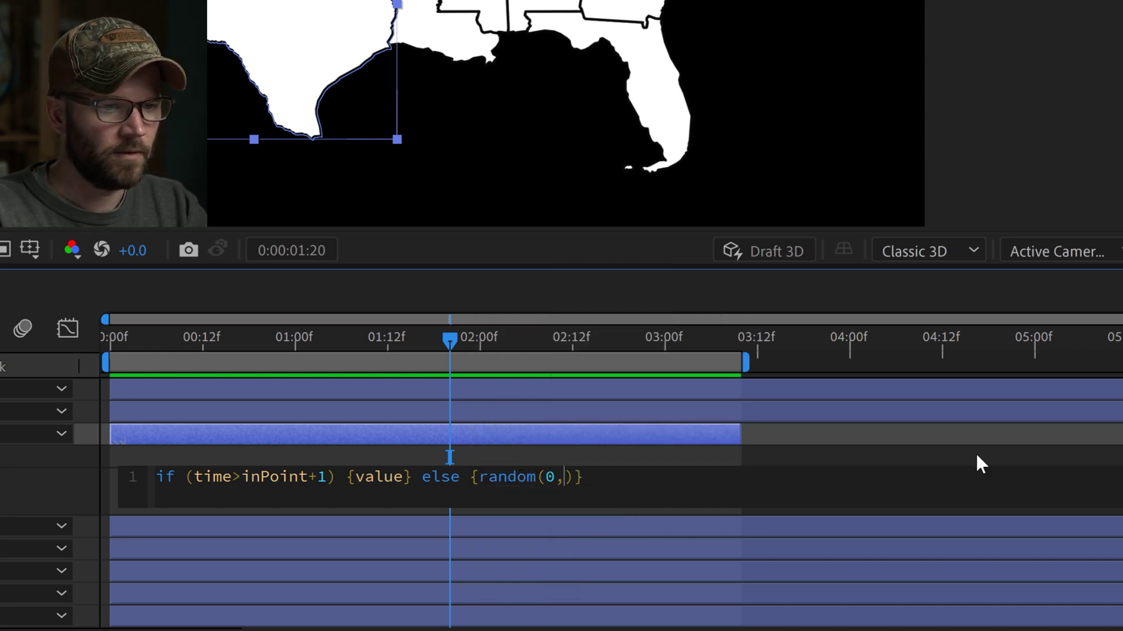
{"action": "type", "text": ",value"}
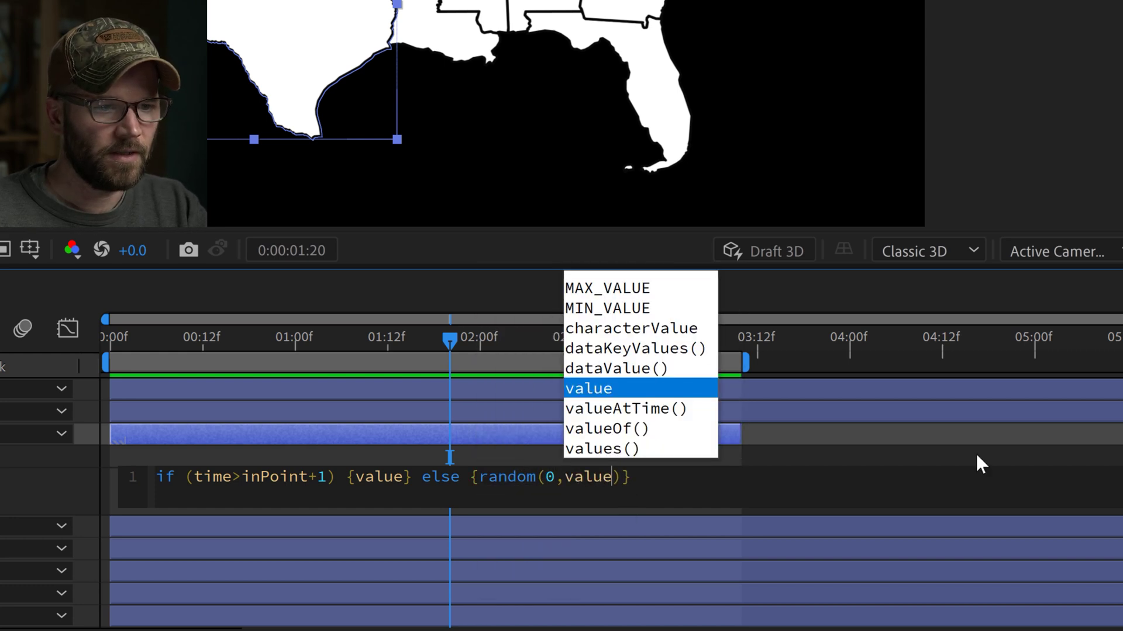
{"action": "left_click", "coordinate": [32, 489]}
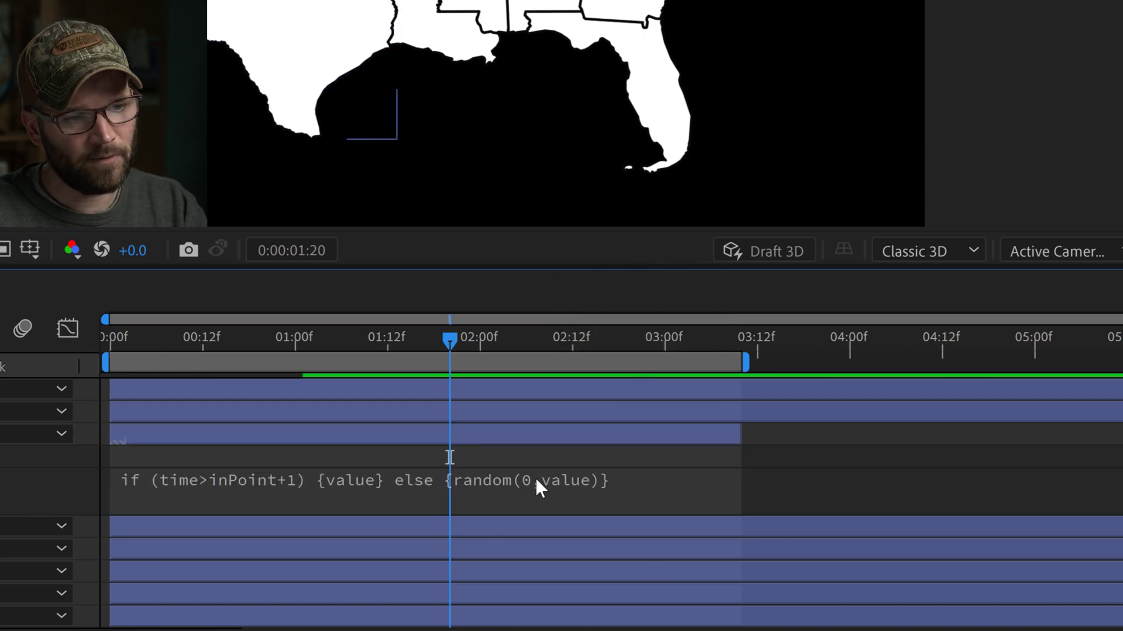
Try shortening the else branch of the Texas Opacity expression to random(value), and undo that edit.
{"action": "left_click", "coordinate": [552, 481]}
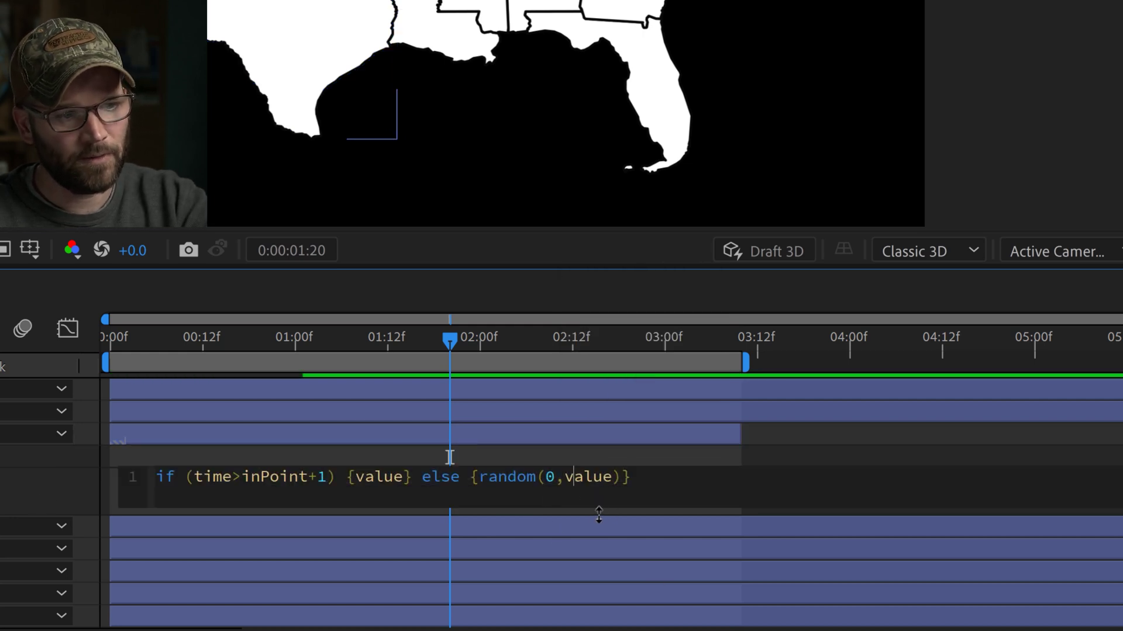
{"action": "key", "text": "BackSpace"}
{"action": "key", "text": "BackSpace"}
{"action": "left_click", "coordinate": [344, 464]}
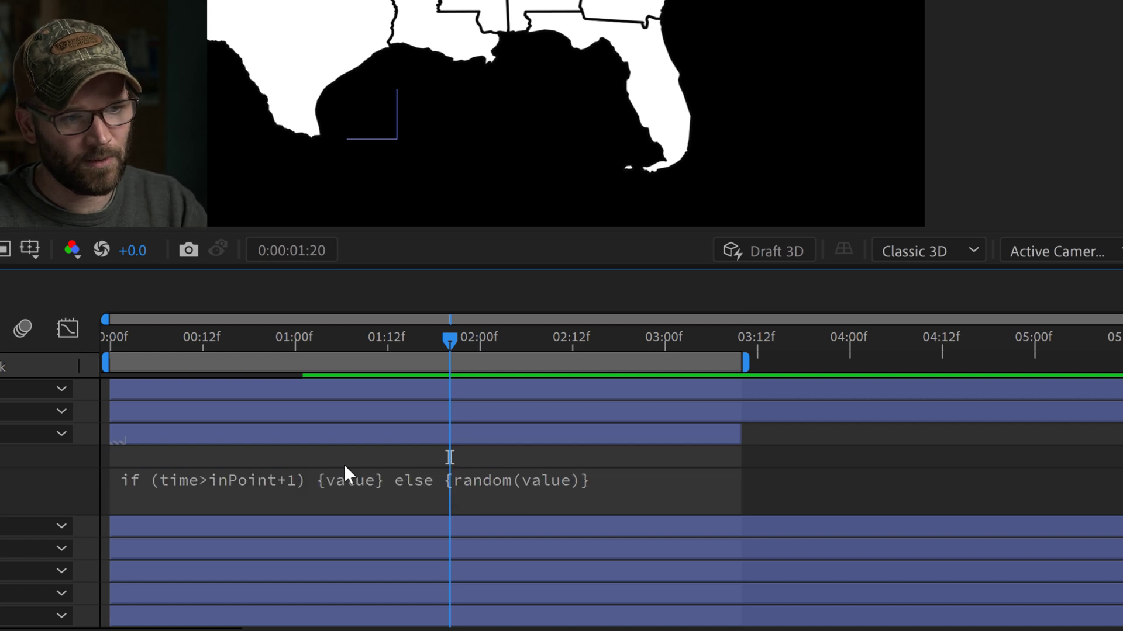
{"action": "key", "text": "ctrl+z"}
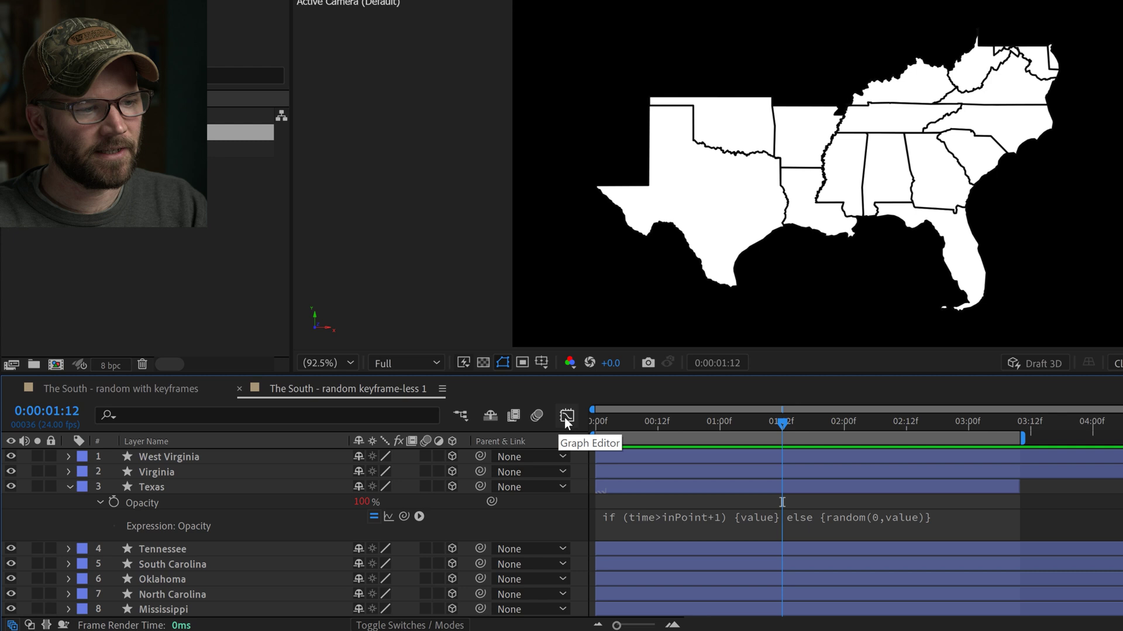
Examine the keyframe-less Texas Opacity graph in the Graph Editor and preview the flicker.
{"action": "left_click", "coordinate": [564, 416]}
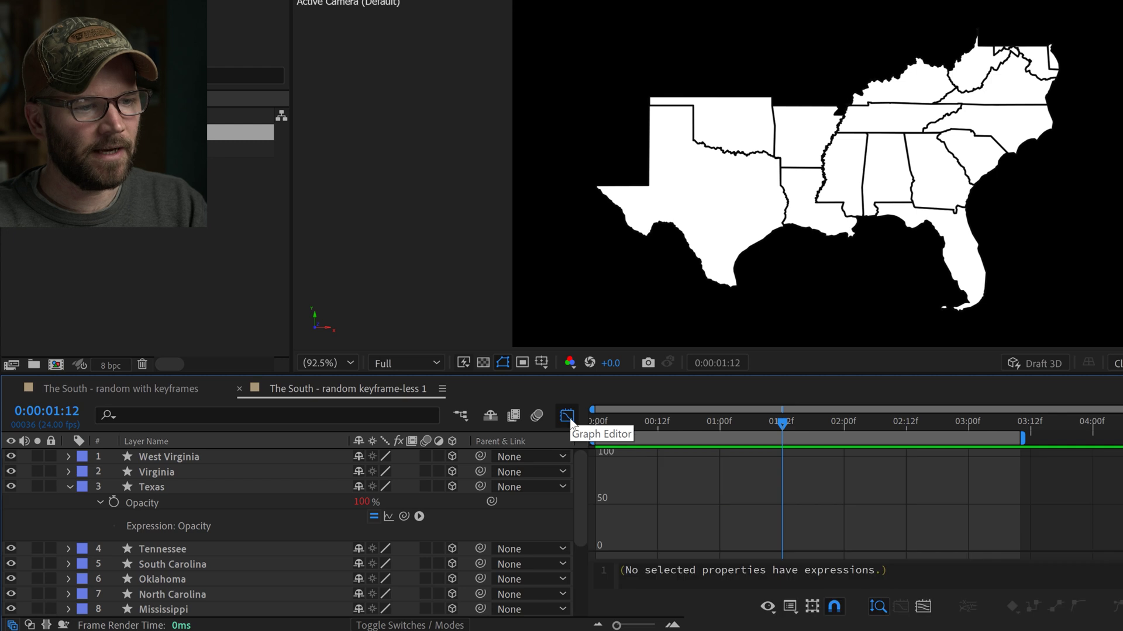
{"action": "left_click", "coordinate": [209, 486]}
{"action": "key", "text": "space"}
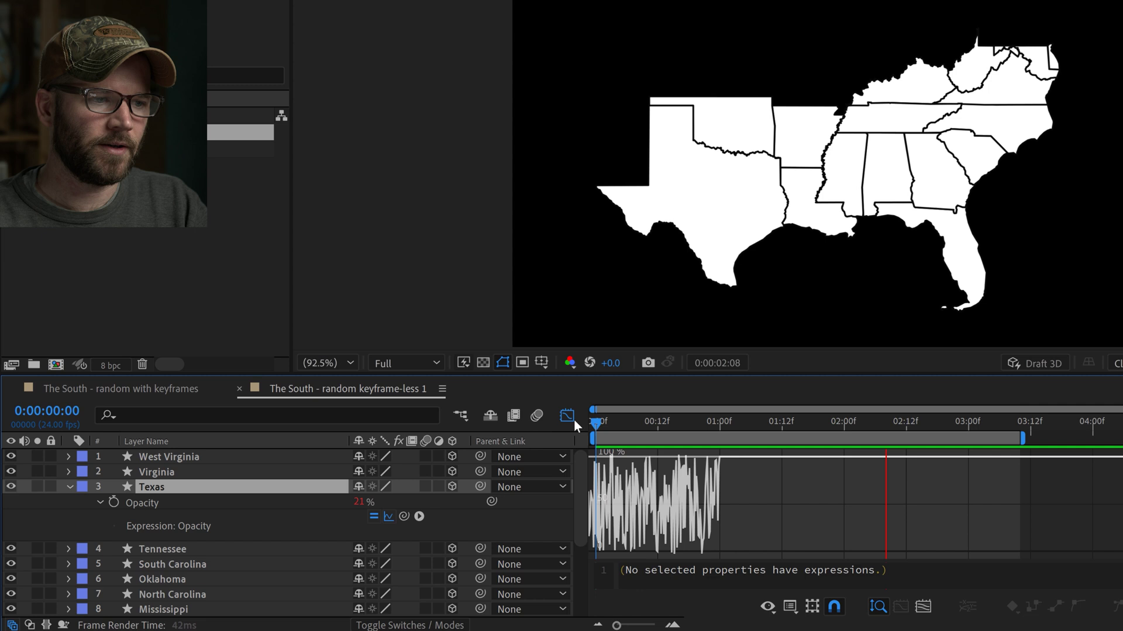
{"action": "key", "text": "space"}
Set the Texas layer's Opacity to 25% and preview the flicker.
{"action": "left_click", "coordinate": [365, 502]}
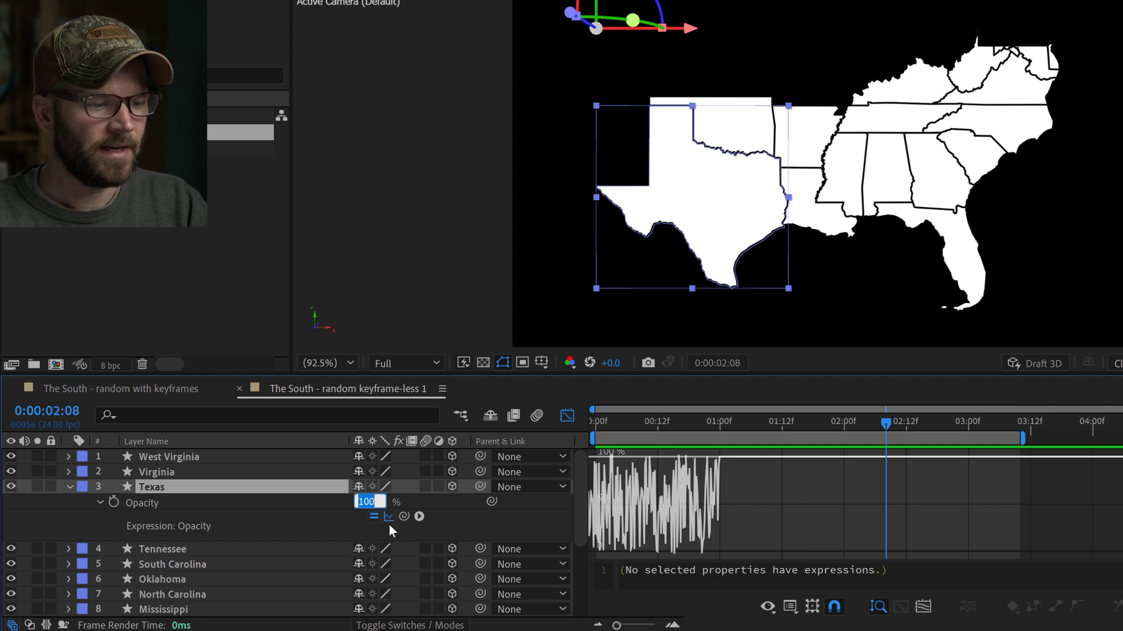
{"action": "type", "text": "25"}
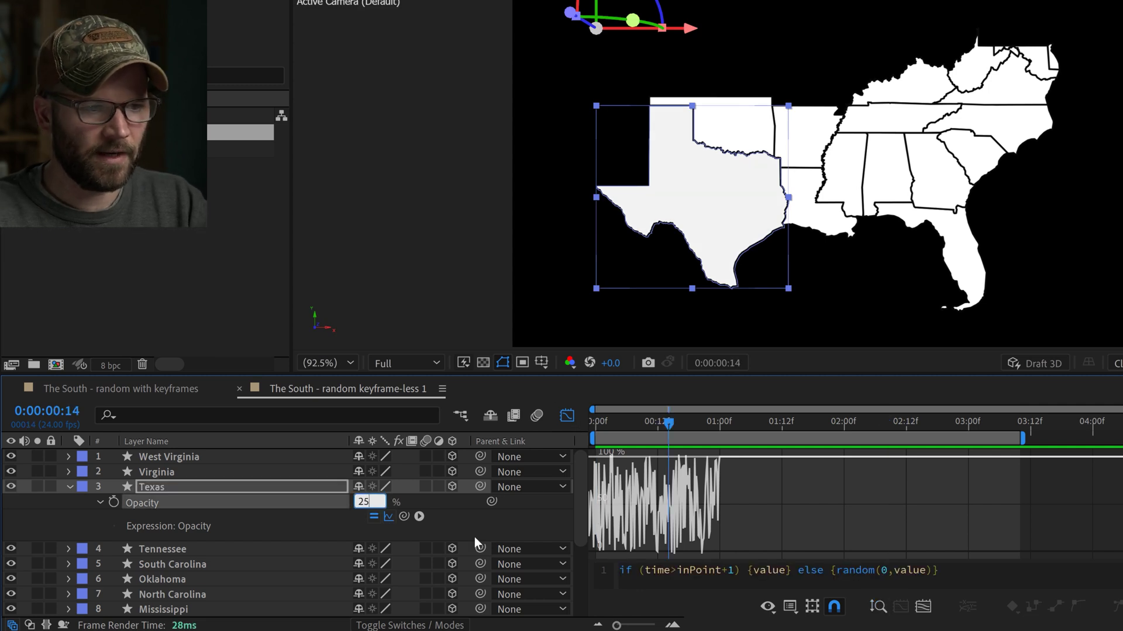
{"action": "key", "text": "Return"}
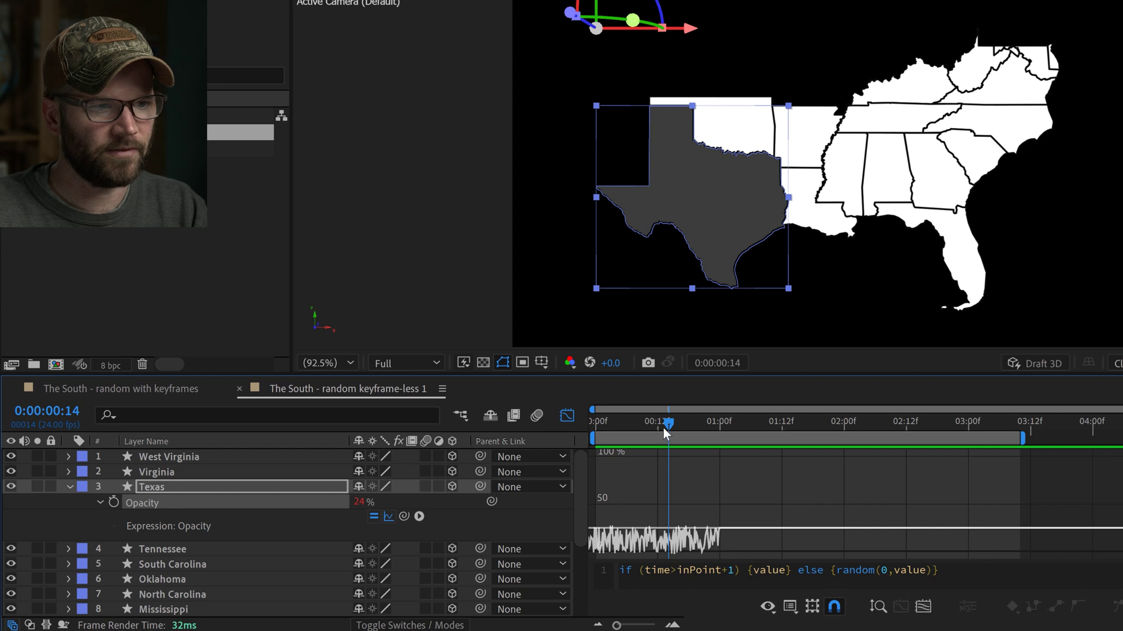
{"action": "key", "text": "space"}
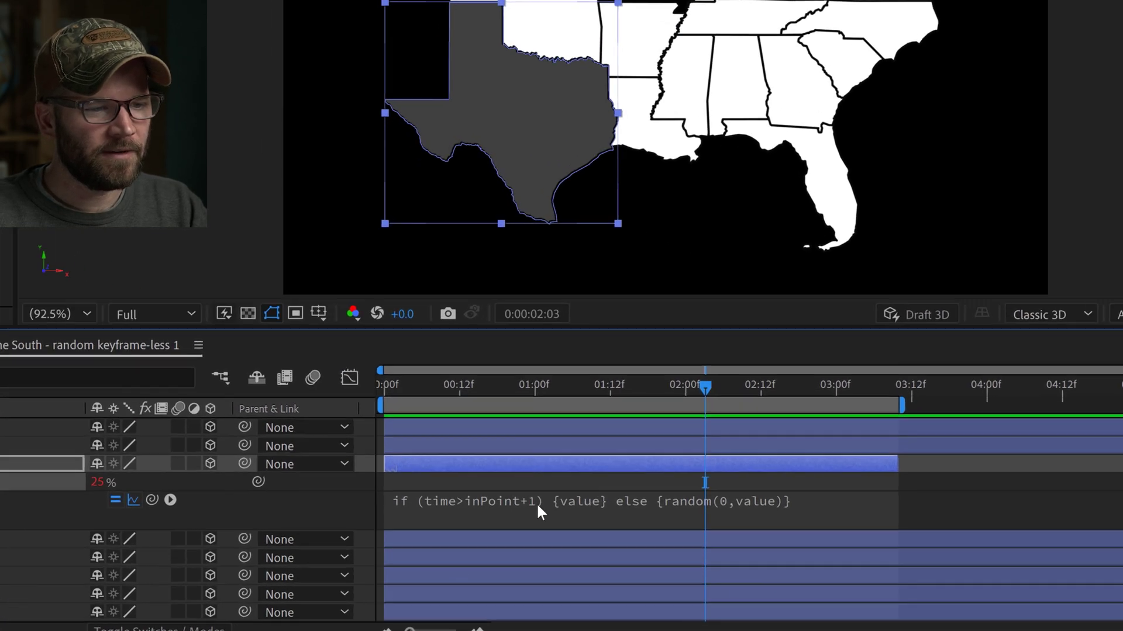
Extend the condition in the Texas Opacity expression to time>inPoint+1 & time<outPoint-1.
{"action": "left_click", "coordinate": [719, 519]}
{"action": "left_click", "coordinate": [324, 473]}
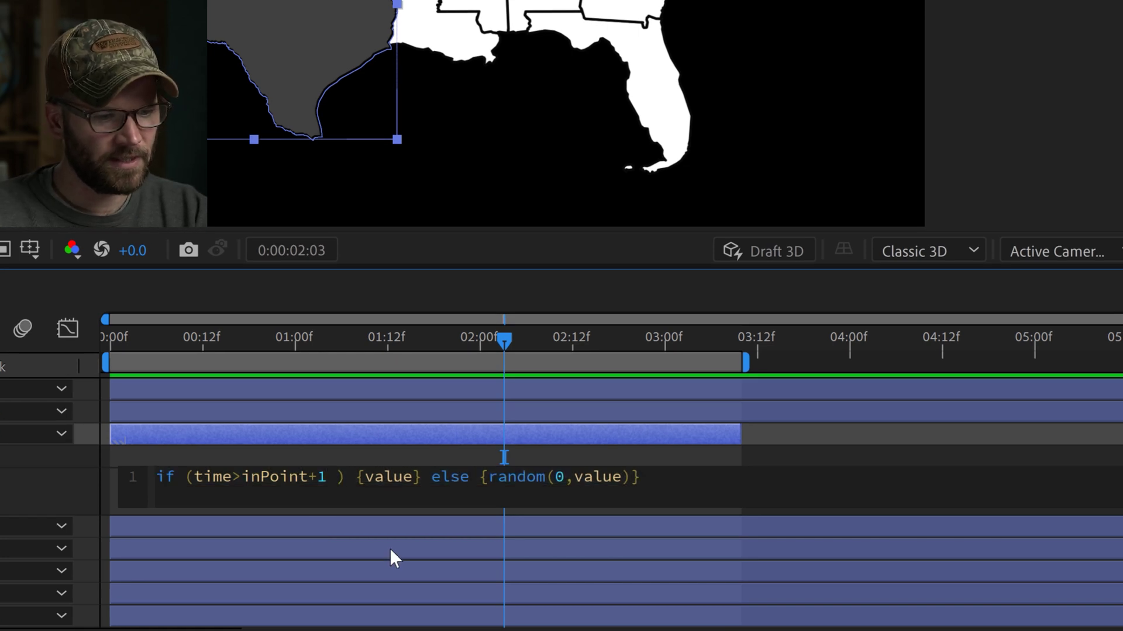
{"action": "type", "text": "& time"}
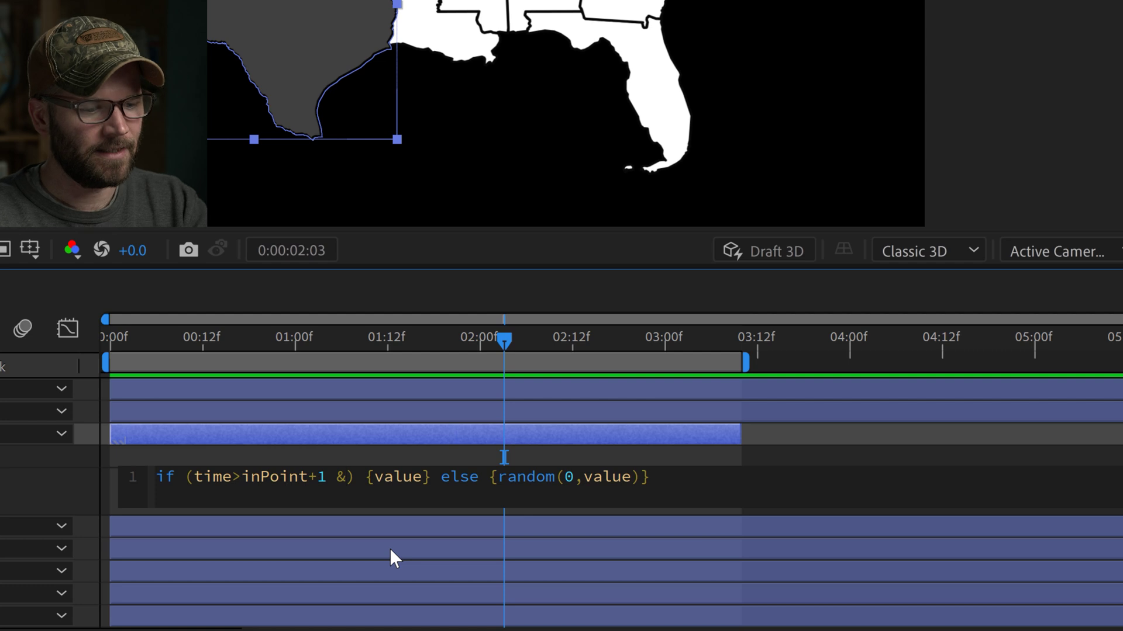
{"action": "type", "text": "<ou"}
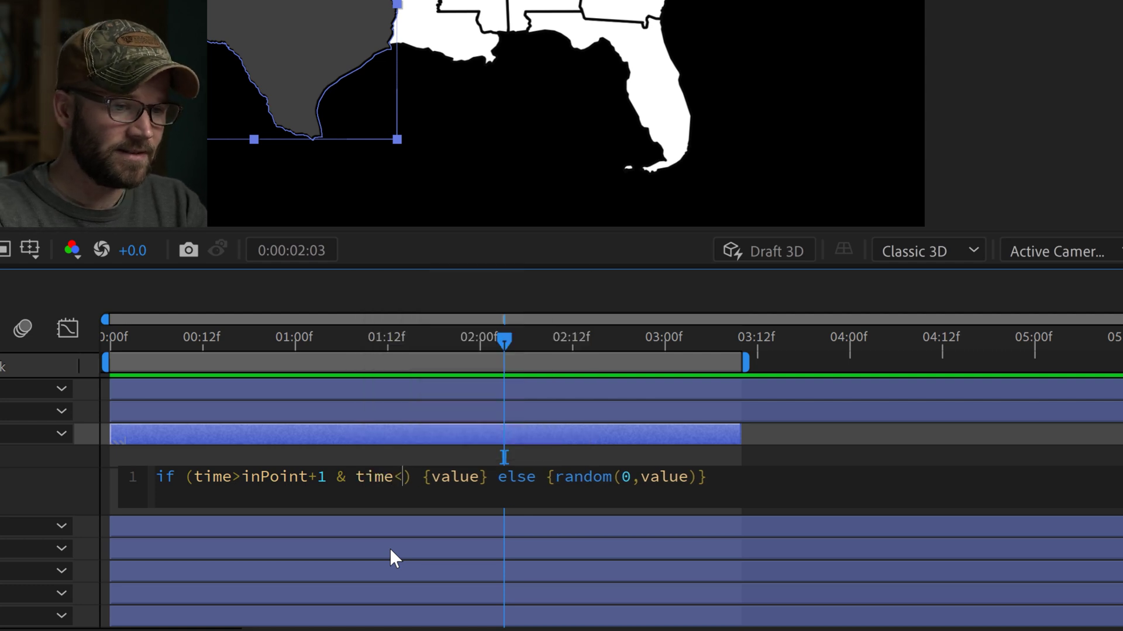
{"action": "type", "text": "t"}
{"action": "key", "text": "Return"}
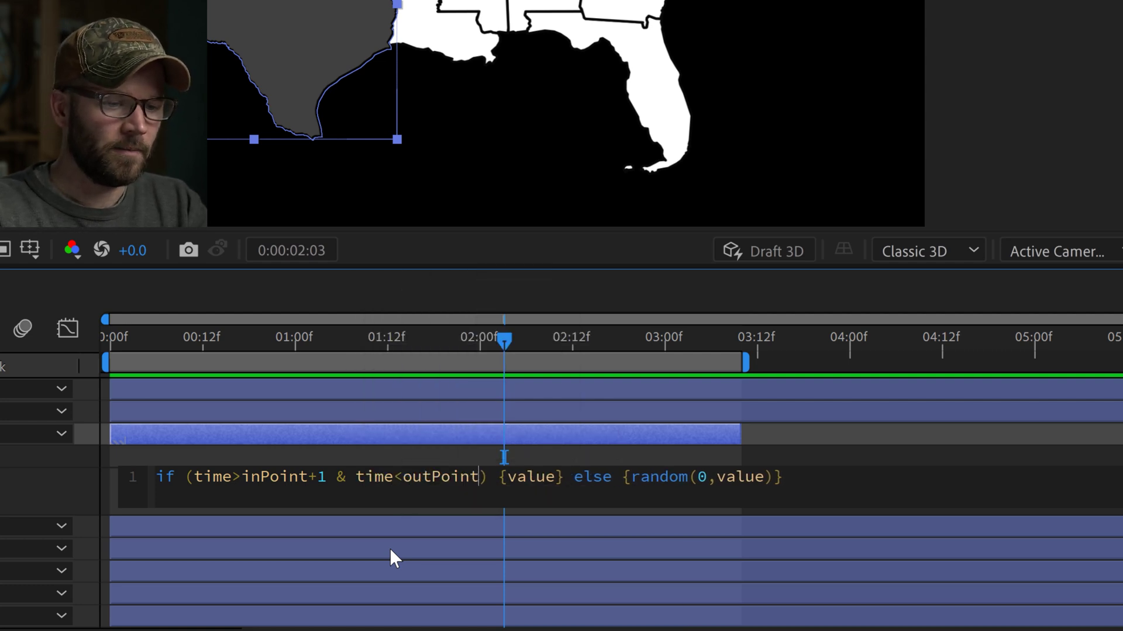
{"action": "type", "text": "-1"}
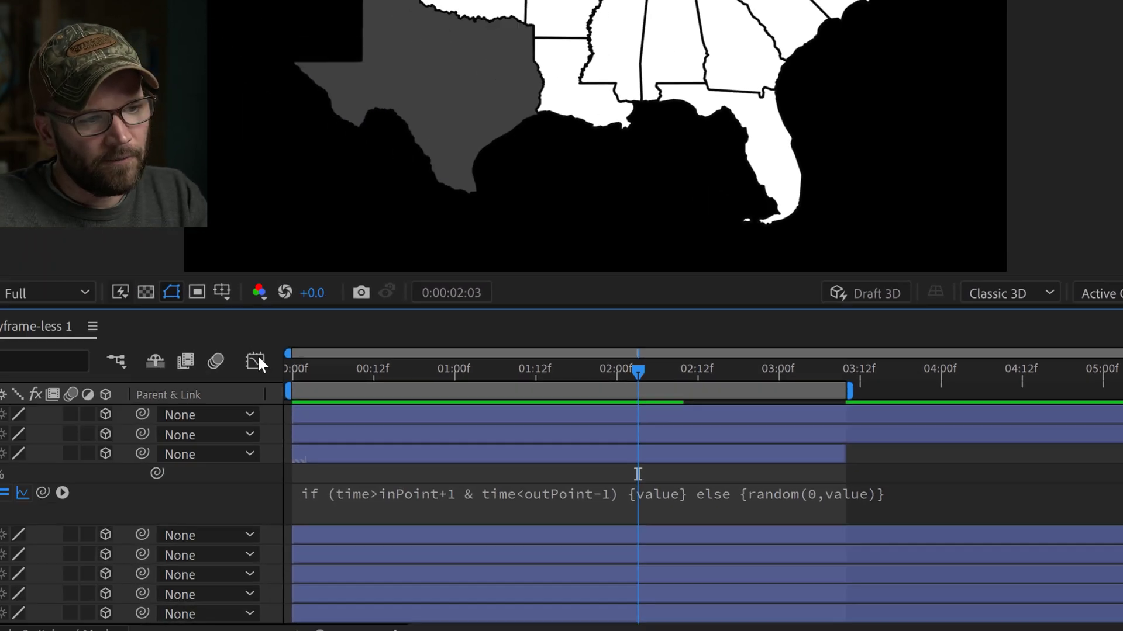
Check the flicker at both ends of the Texas layer in the Opacity graph, preview it from the start, and return to the layer bars.
{"action": "left_click", "coordinate": [67, 328]}
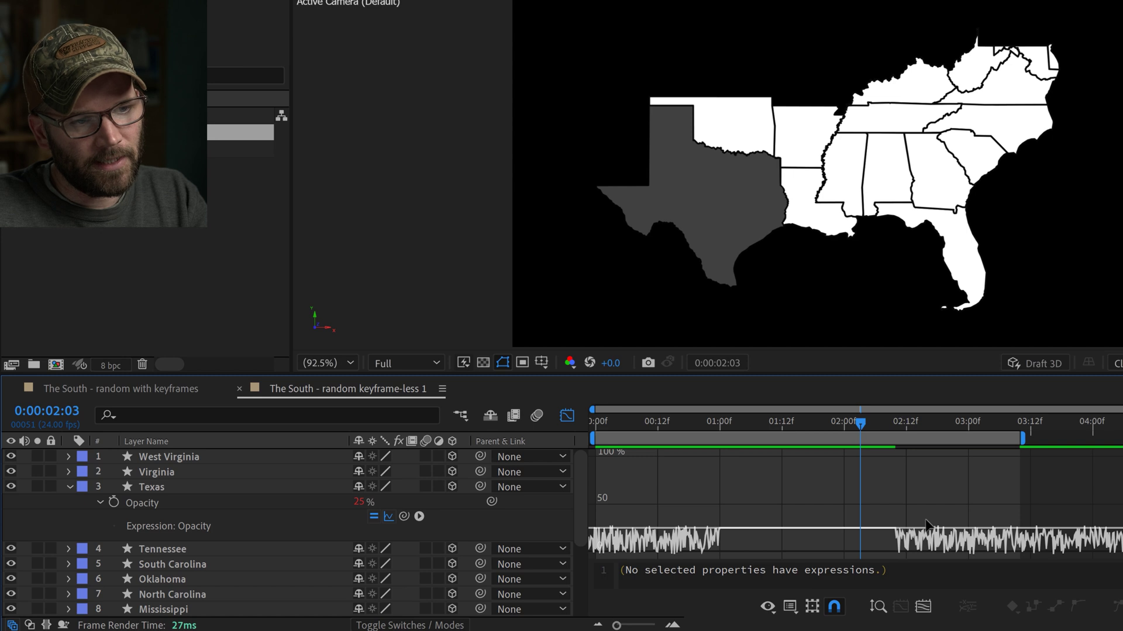
{"action": "left_click_drag", "start_coordinate": [855, 422], "coordinate": [587, 432]}
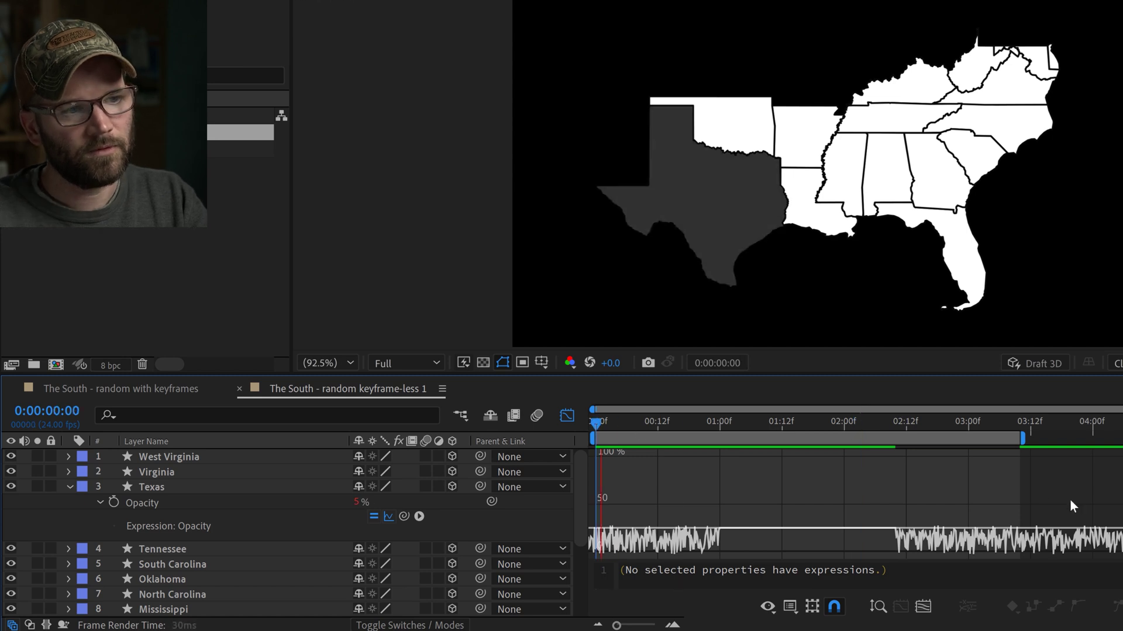
{"action": "key", "text": "space"}
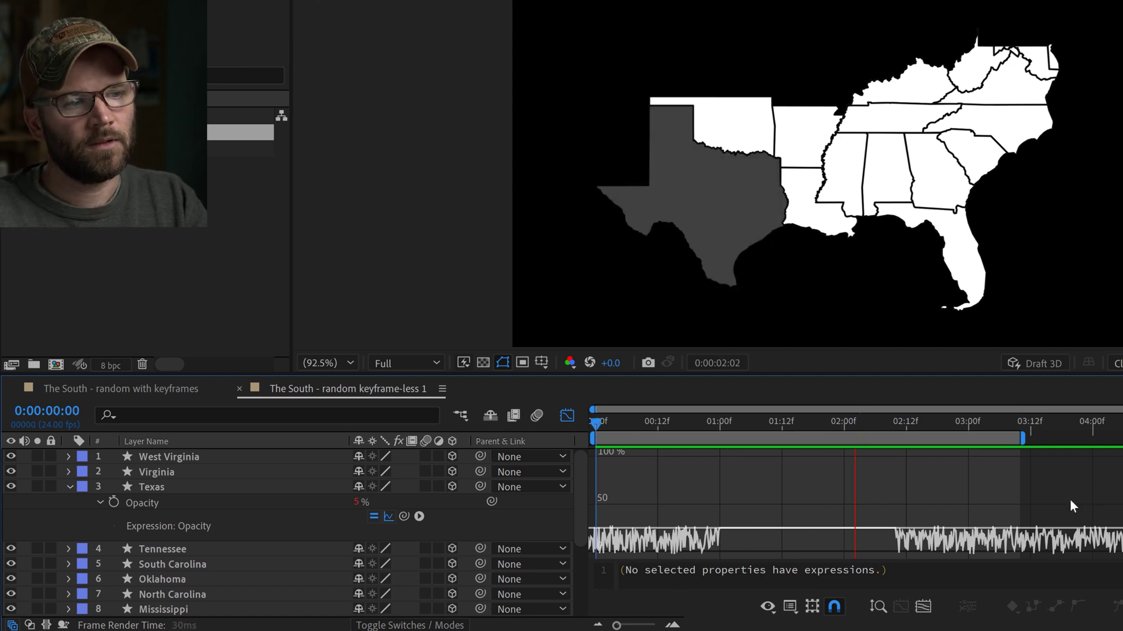
{"action": "left_click", "coordinate": [567, 415]}
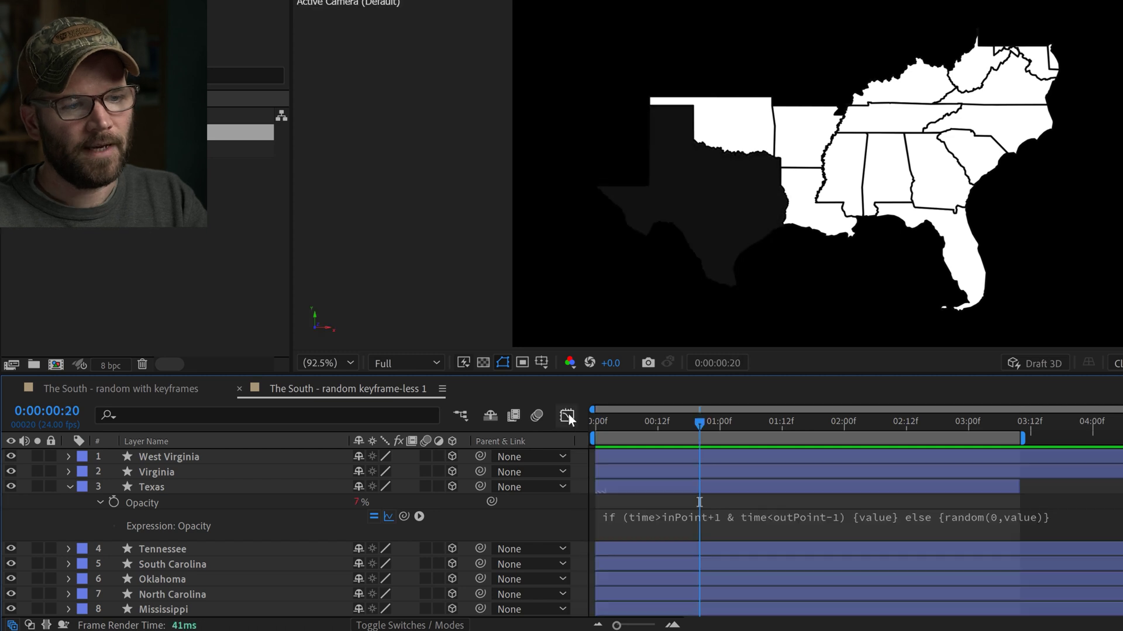
Trim the Texas layer to start at about 0:00:00:08 and end at about 0:00:03:04, and preview its flicker in the Graph Editor.
{"action": "left_click_drag", "start_coordinate": [1021, 487], "coordinate": [1005, 486]}
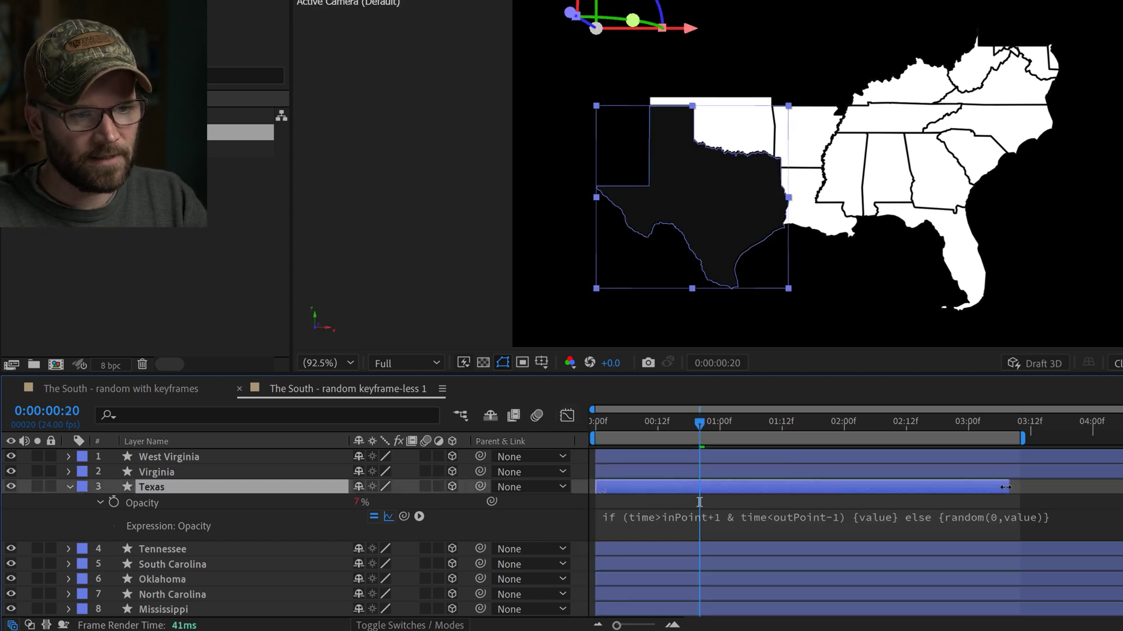
{"action": "left_click_drag", "start_coordinate": [599, 488], "coordinate": [638, 483]}
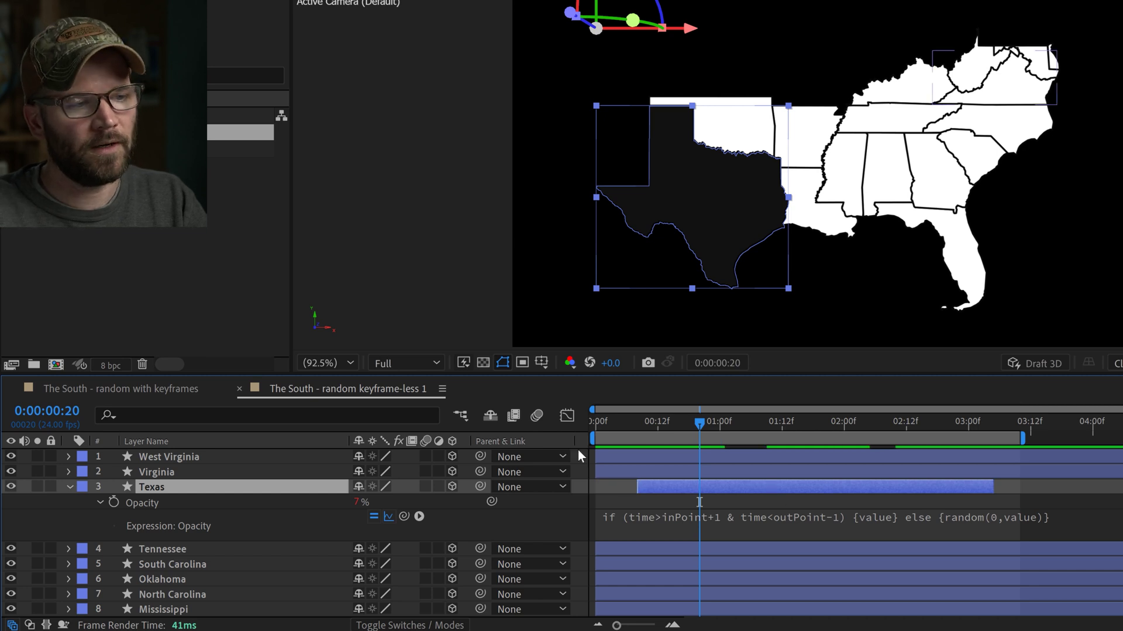
{"action": "left_click", "coordinate": [566, 417]}
{"action": "key", "text": "space"}
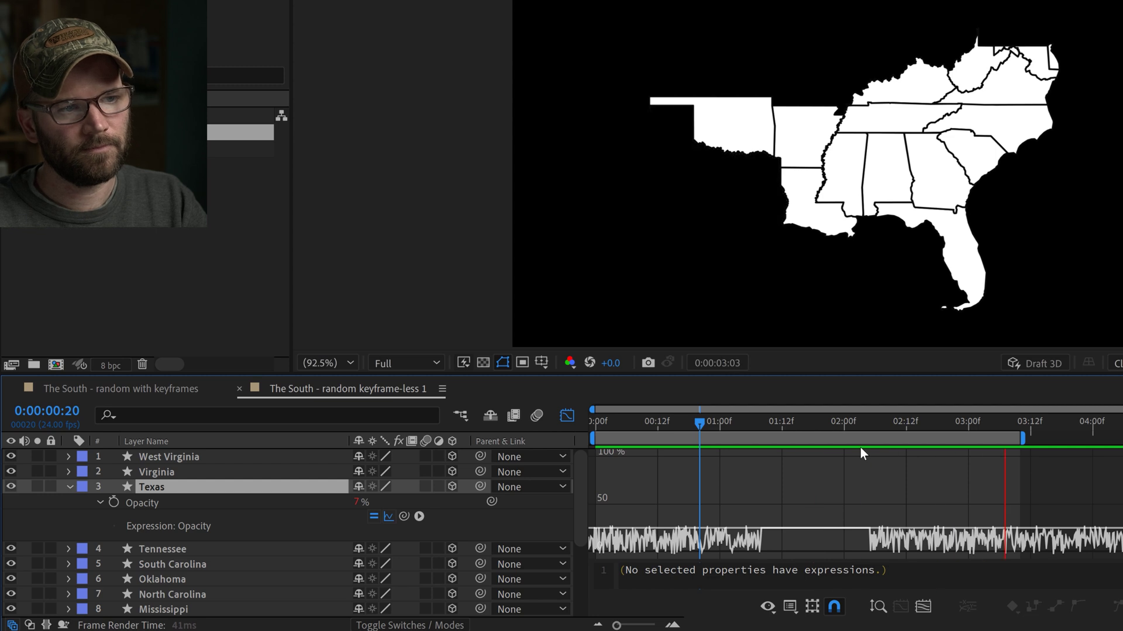
{"action": "key", "text": "space"}
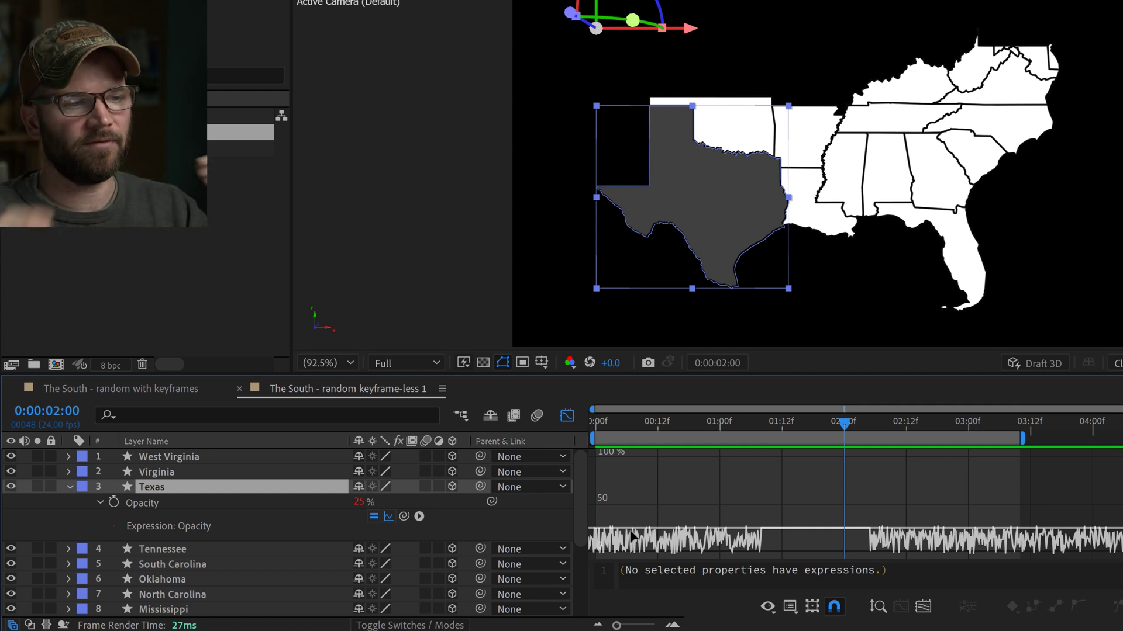
{"action": "left_click", "coordinate": [563, 417]}
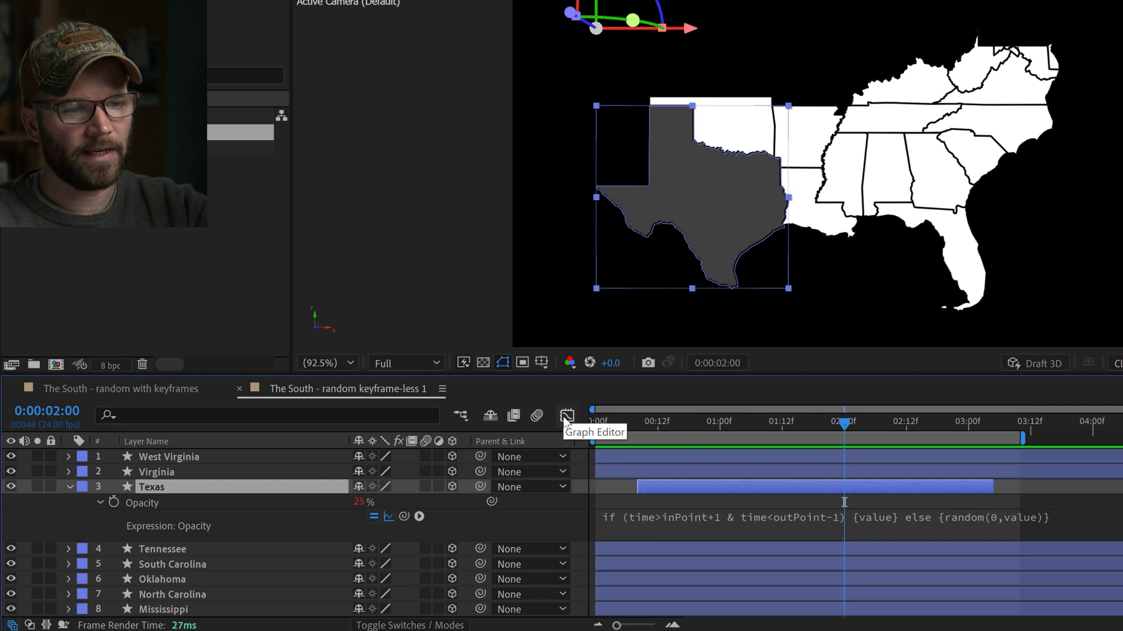
Change the else branch of the Texas Opacity expression to random(0,100) and preview the flicker from 0:00:00:07.
{"action": "left_click", "coordinate": [998, 517]}
{"action": "left_click", "coordinate": [1026, 517]}
{"action": "double_click", "coordinate": [1027, 517]}
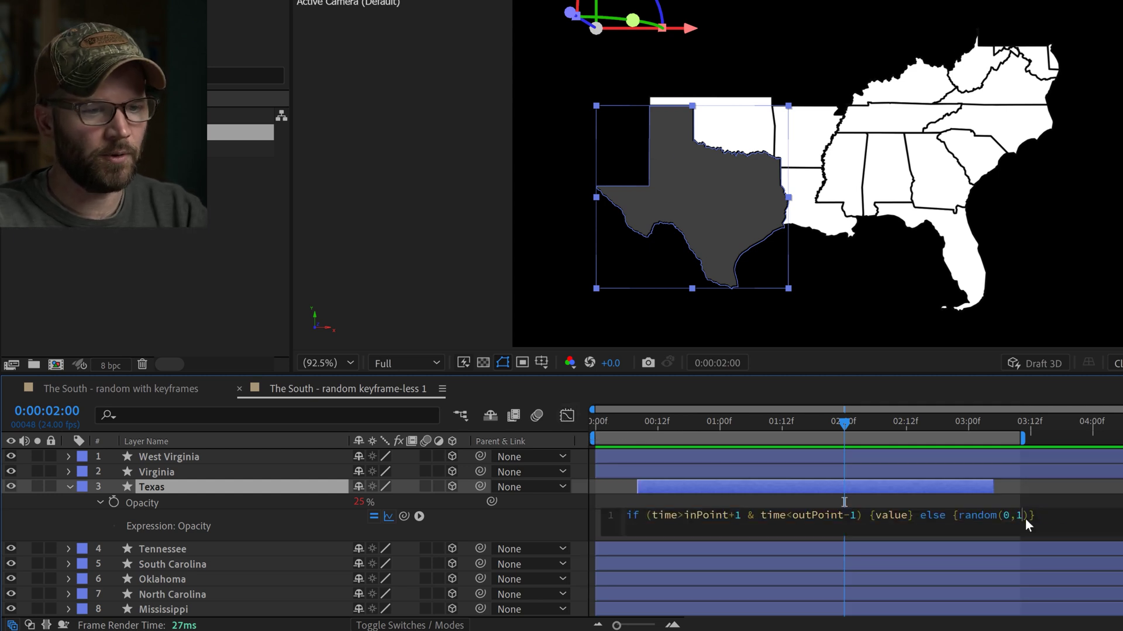
{"action": "left_click", "coordinate": [504, 525]}
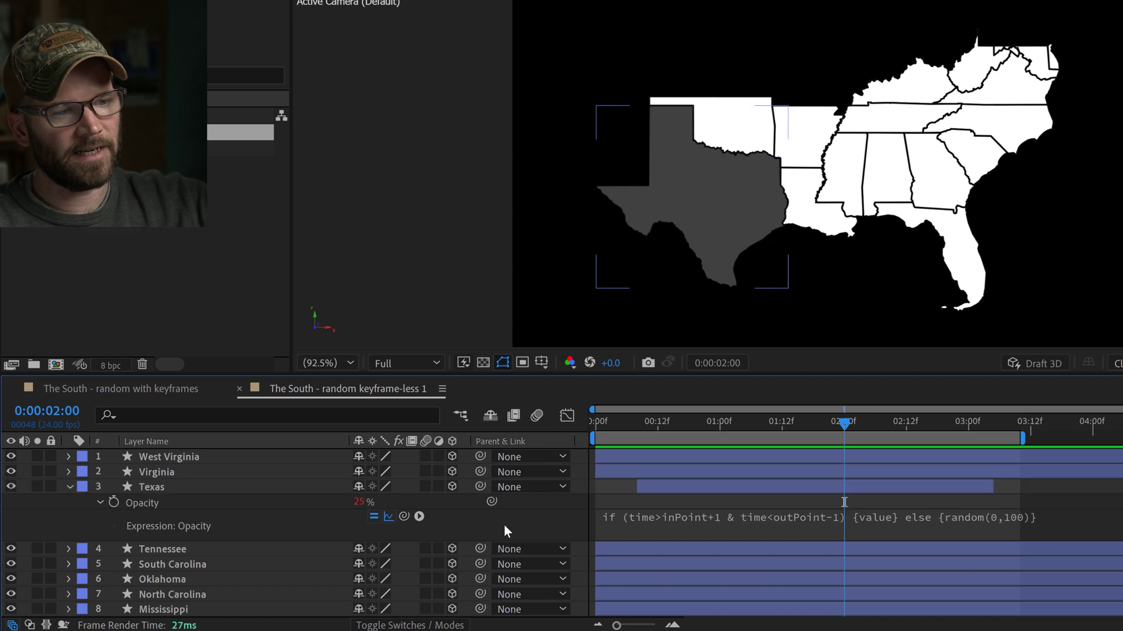
{"action": "left_click_drag", "start_coordinate": [682, 429], "coordinate": [631, 428]}
{"action": "key", "text": "space"}
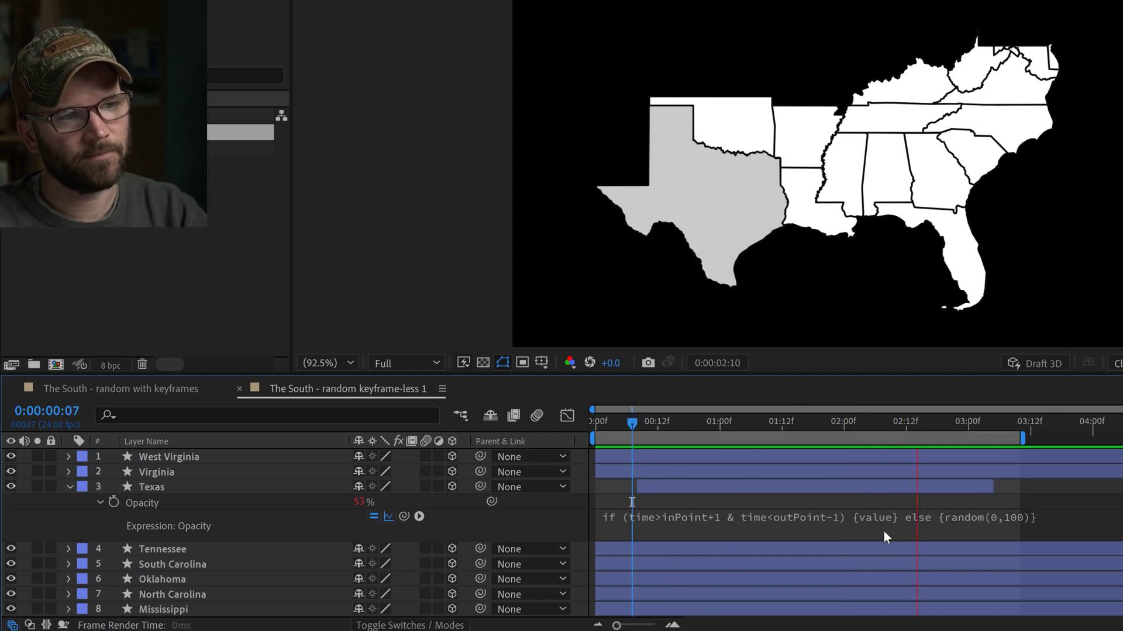
Copy the Texas layer's Opacity with its expression onto all the other state layers.
{"action": "left_click", "coordinate": [289, 510]}
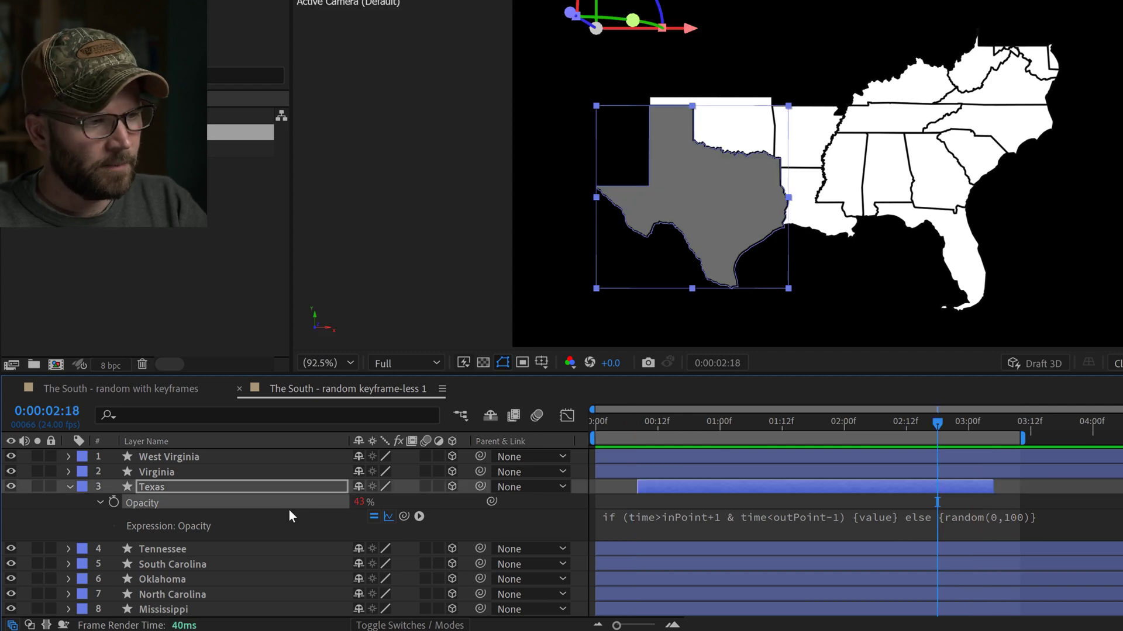
{"action": "left_click", "coordinate": [161, 504]}
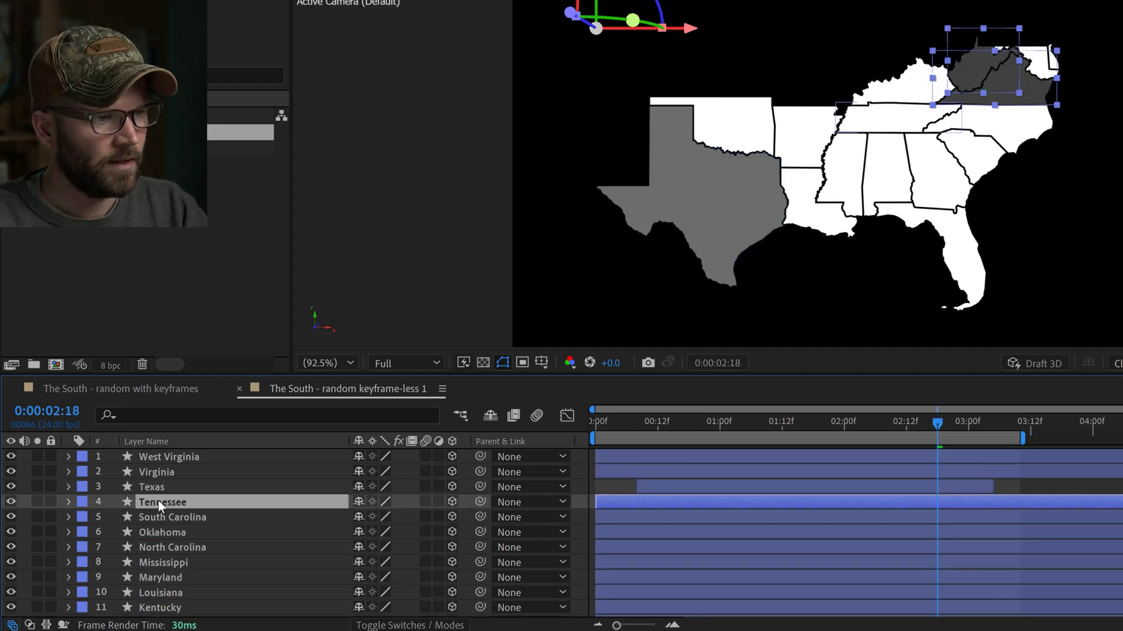
{"action": "scroll", "coordinate": [169, 514], "scroll_direction": "down", "scroll_amount": 3}
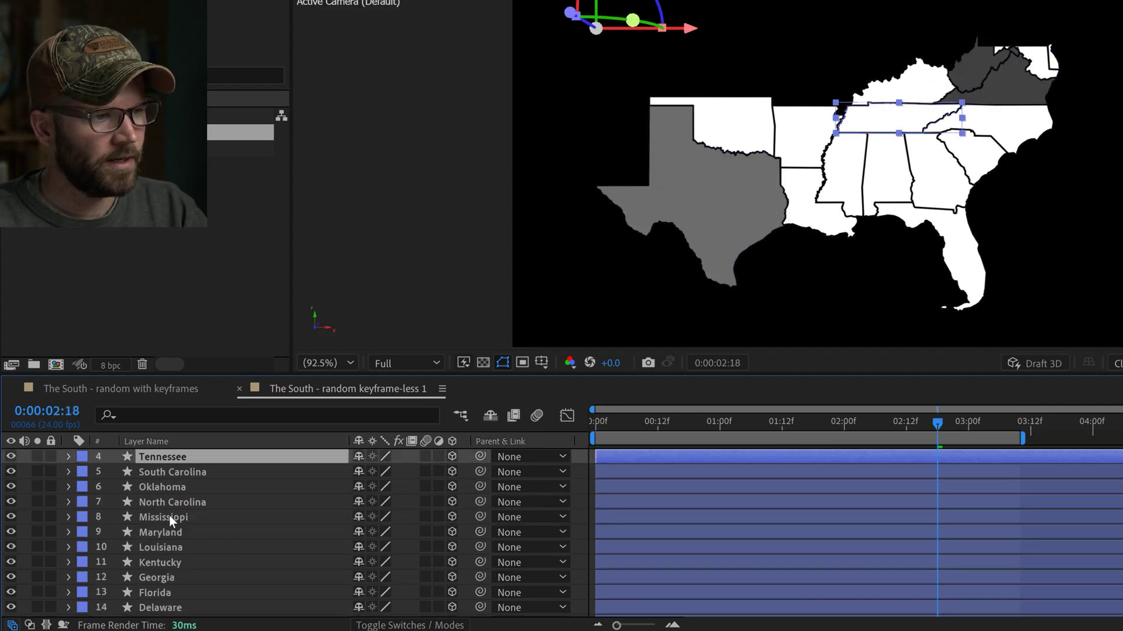
{"action": "left_click", "coordinate": [163, 608], "text": "shift"}
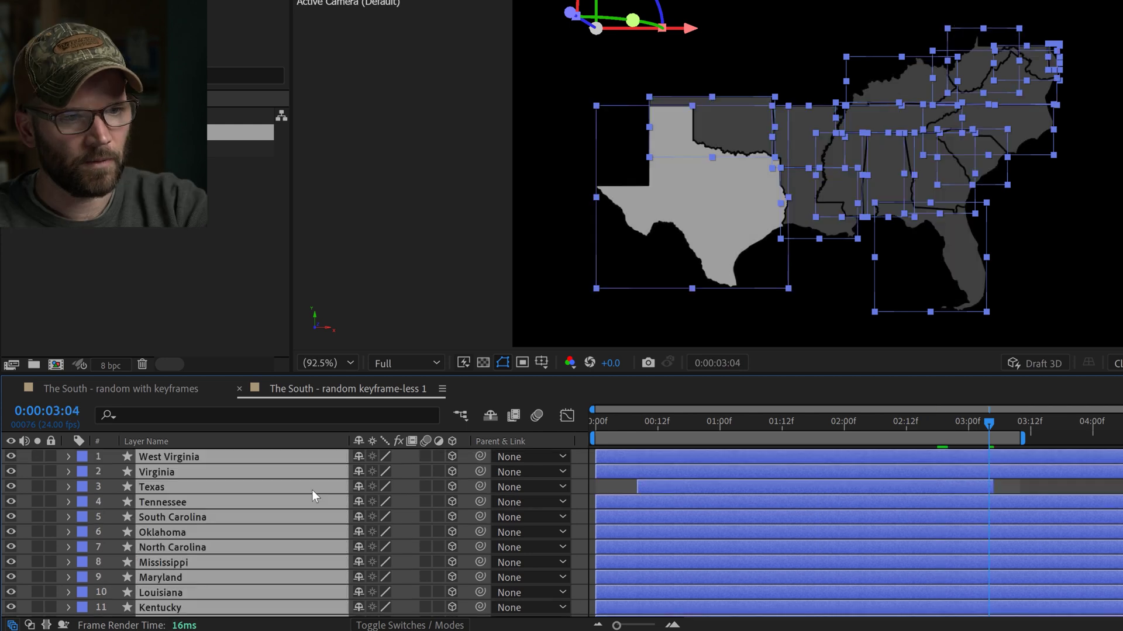
Trim all state layers to end at 0:00:03:04 and start at 0:00:00:08, and deselect them.
{"action": "key", "text": "alt+]"}
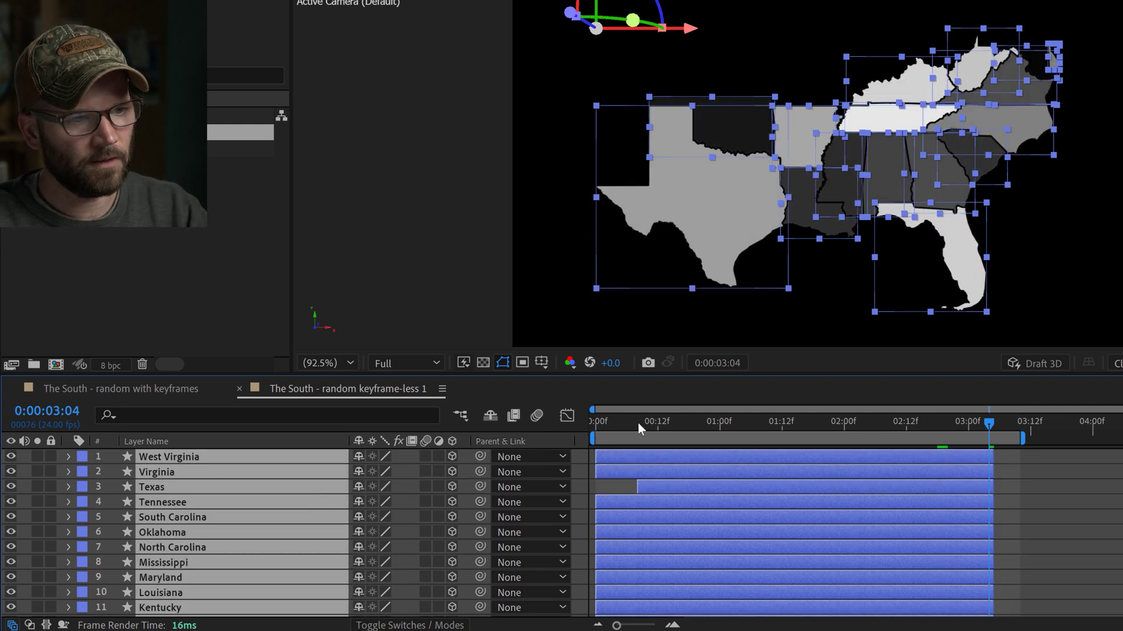
{"action": "left_click", "coordinate": [642, 422]}
{"action": "key", "text": "alt+["}
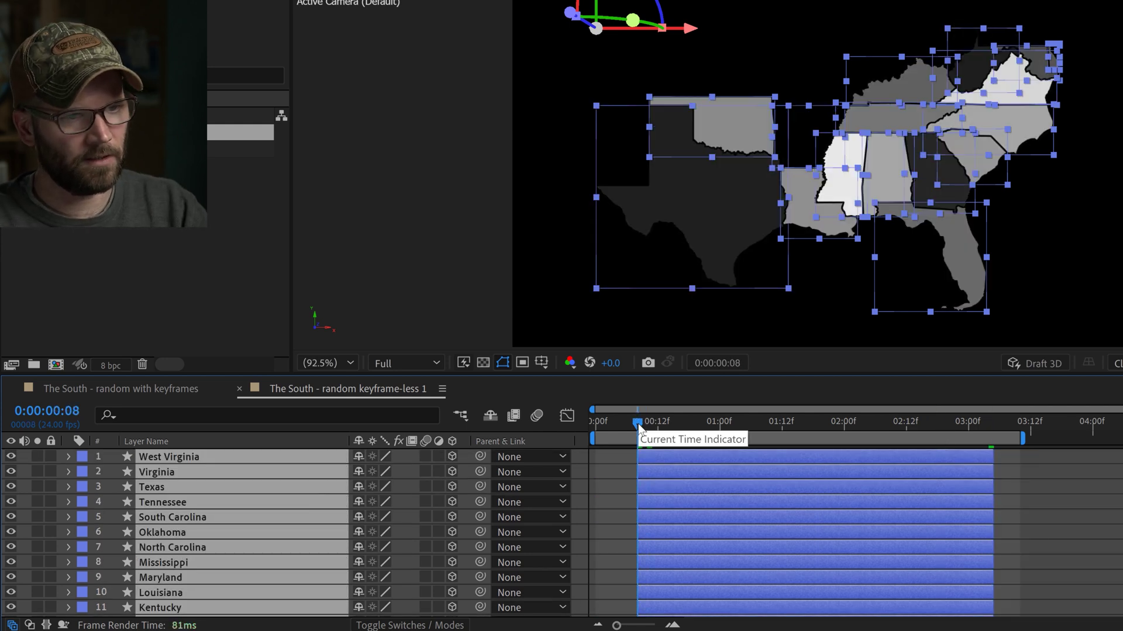
{"action": "left_click", "coordinate": [1108, 531]}
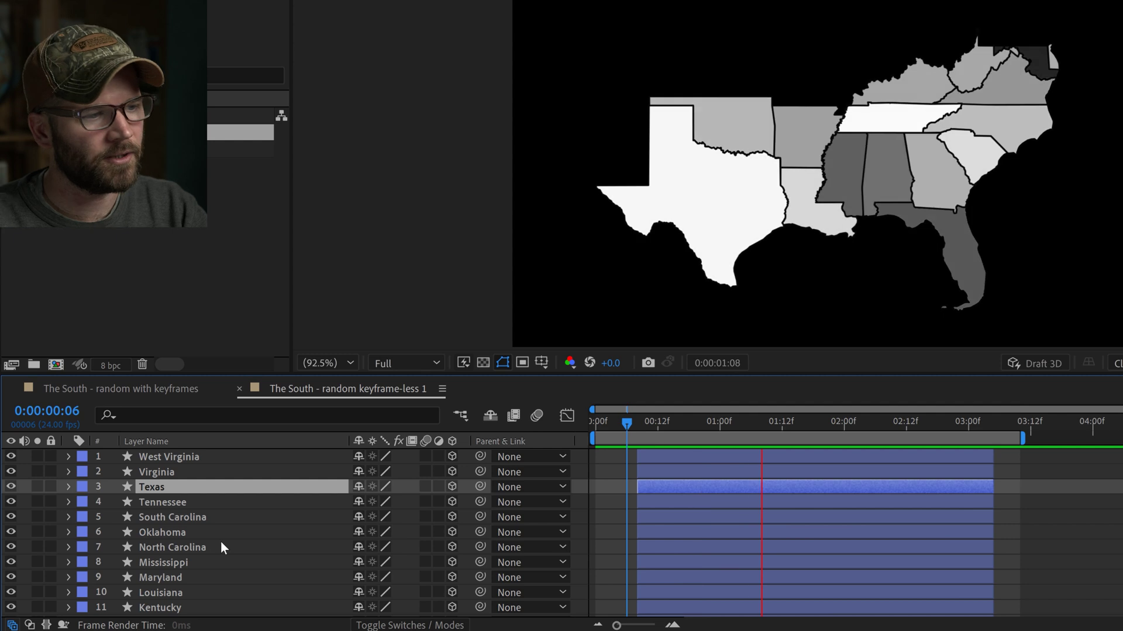
Preview the flicker with only the Texas layer soloed and again with all state layers shown.
{"action": "key", "text": "space"}
{"action": "left_click", "coordinate": [37, 486]}
{"action": "key", "text": "space"}
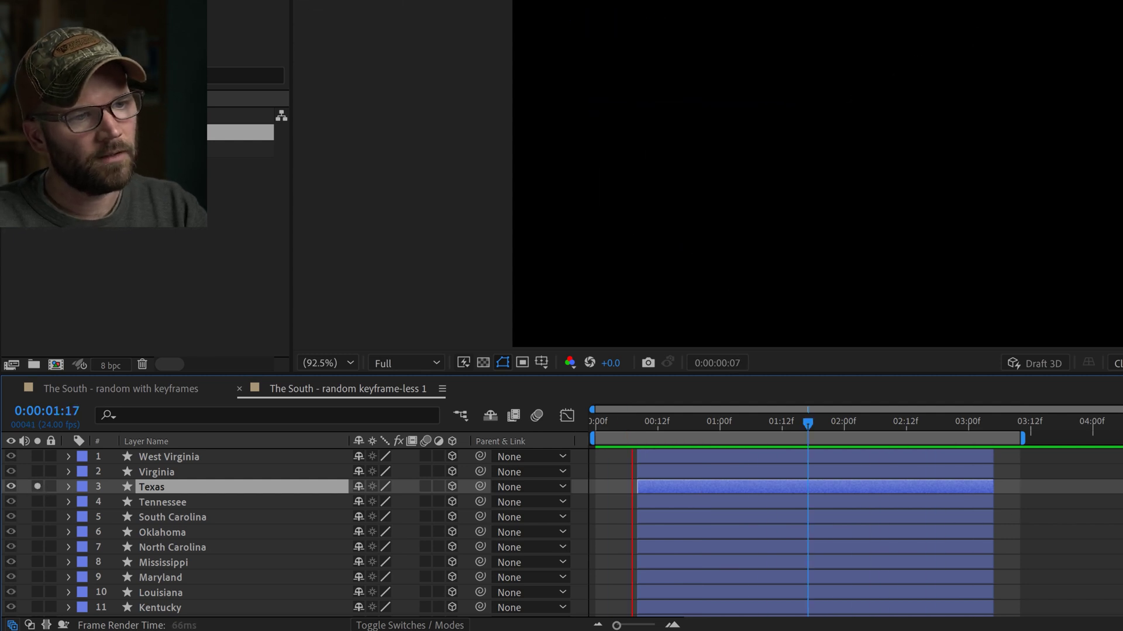
{"action": "key", "text": "space"}
{"action": "left_click", "coordinate": [37, 486]}
{"action": "key", "text": "space"}
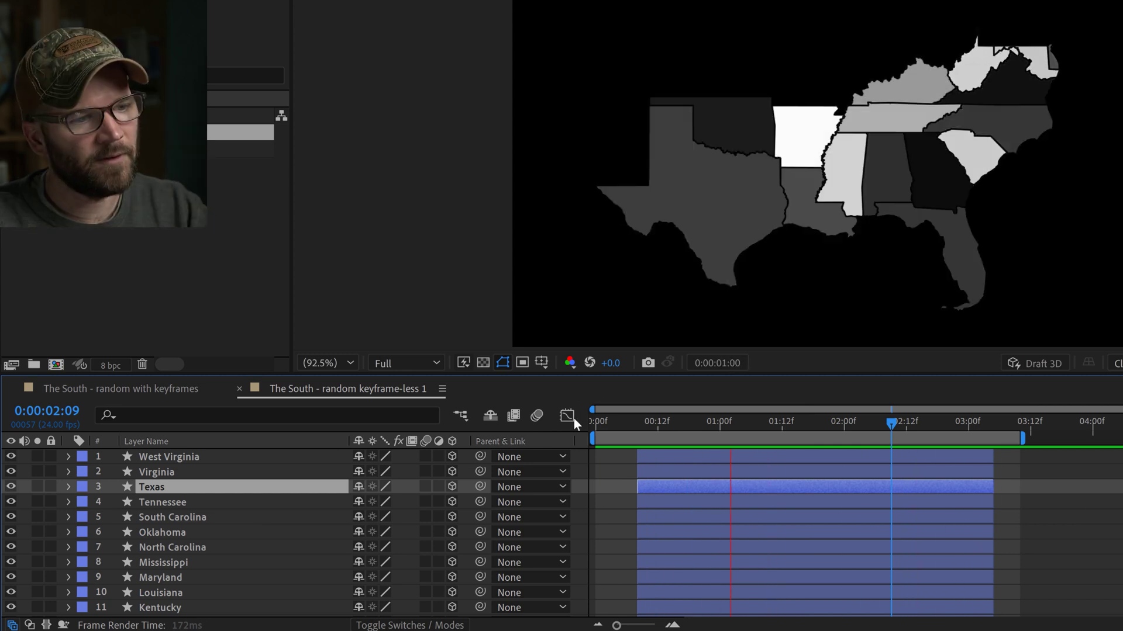
{"action": "left_click", "coordinate": [572, 417]}
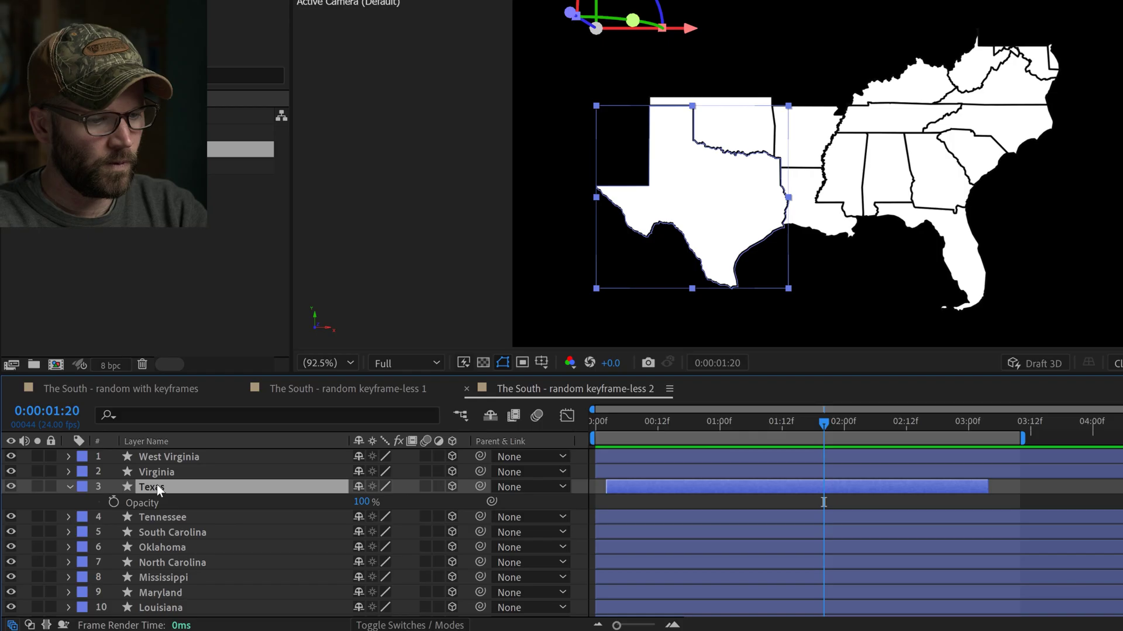
Apply a Slider Control effect to the Texas layer in The South - random keyframe-less 2.
{"action": "key", "text": "ctrl+space"}
{"action": "type", "text": "slider"}
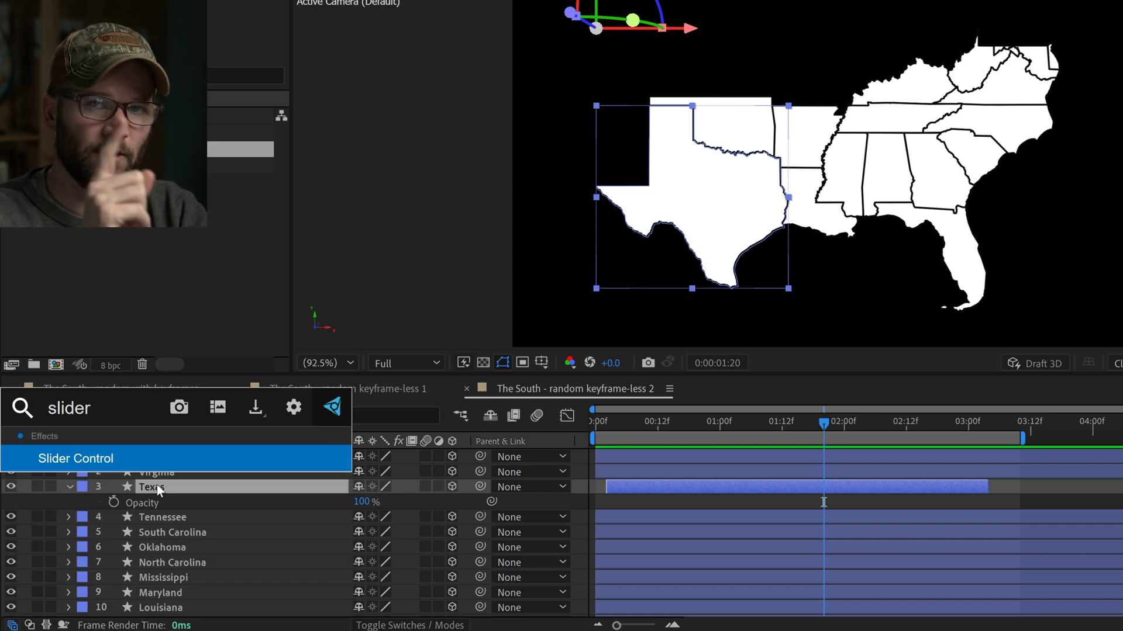
{"action": "type", "text": " contr"}
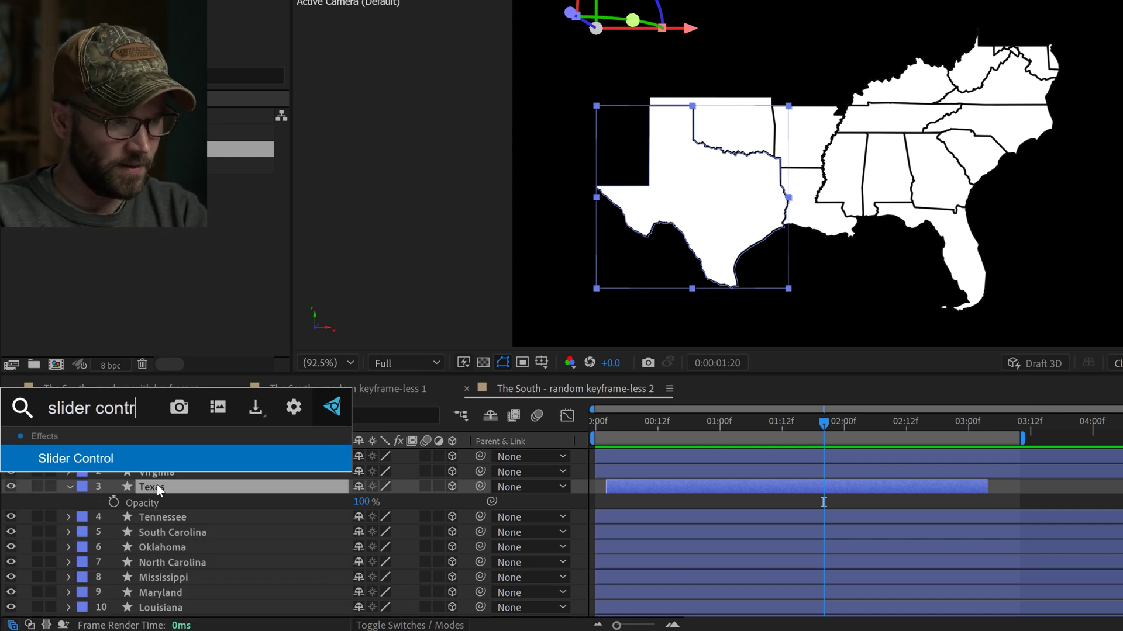
{"action": "key", "text": "BackSpace"}
{"action": "key", "text": "BackSpace"}
{"action": "key", "text": "BackSpace"}
{"action": "key", "text": "BackSpace"}
{"action": "type", "text": "ontr"}
{"action": "key", "text": "Return"}
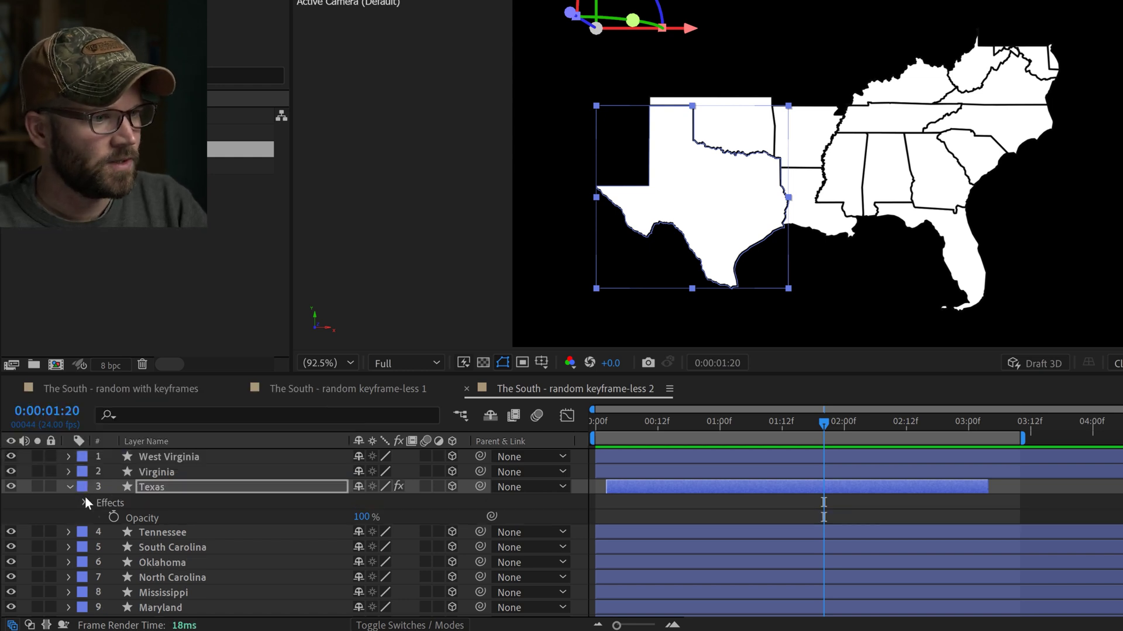
Reveal the Slider property of the Texas layer's Slider Control and enable an expression on it.
{"action": "key", "text": "F3"}
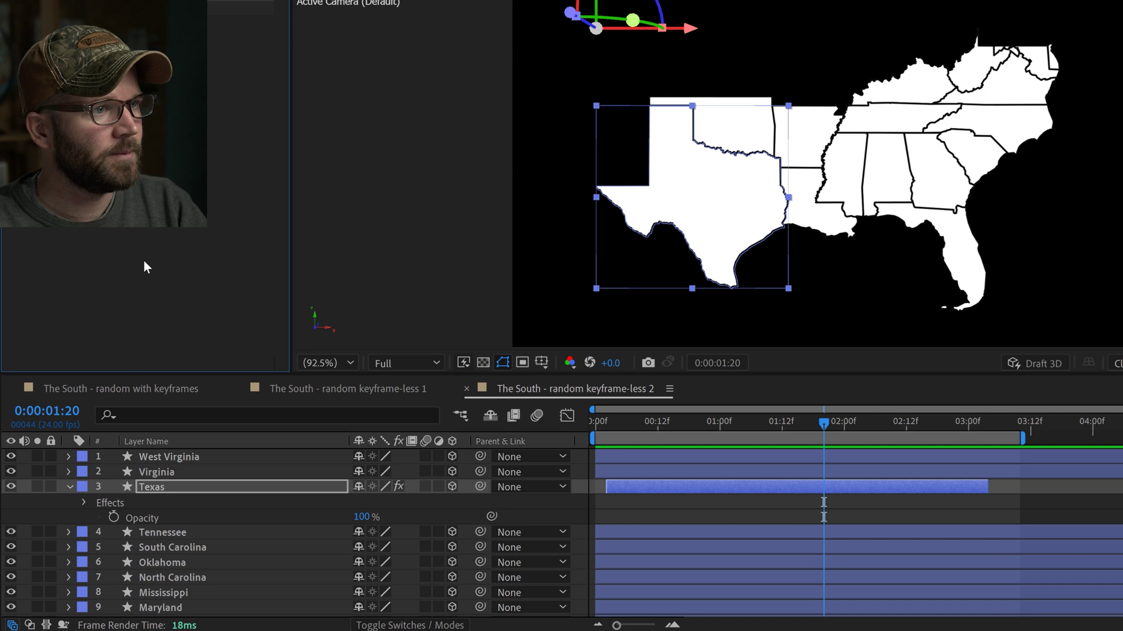
{"action": "key", "text": "e"}
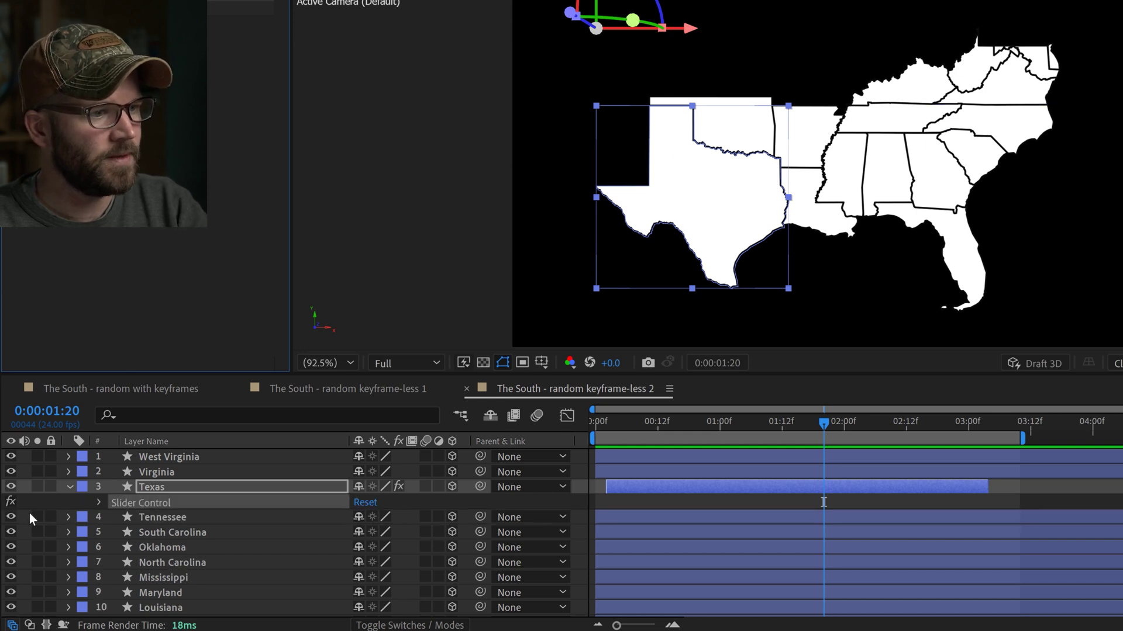
{"action": "left_click", "coordinate": [99, 503]}
{"action": "left_click", "coordinate": [129, 517], "text": "alt"}
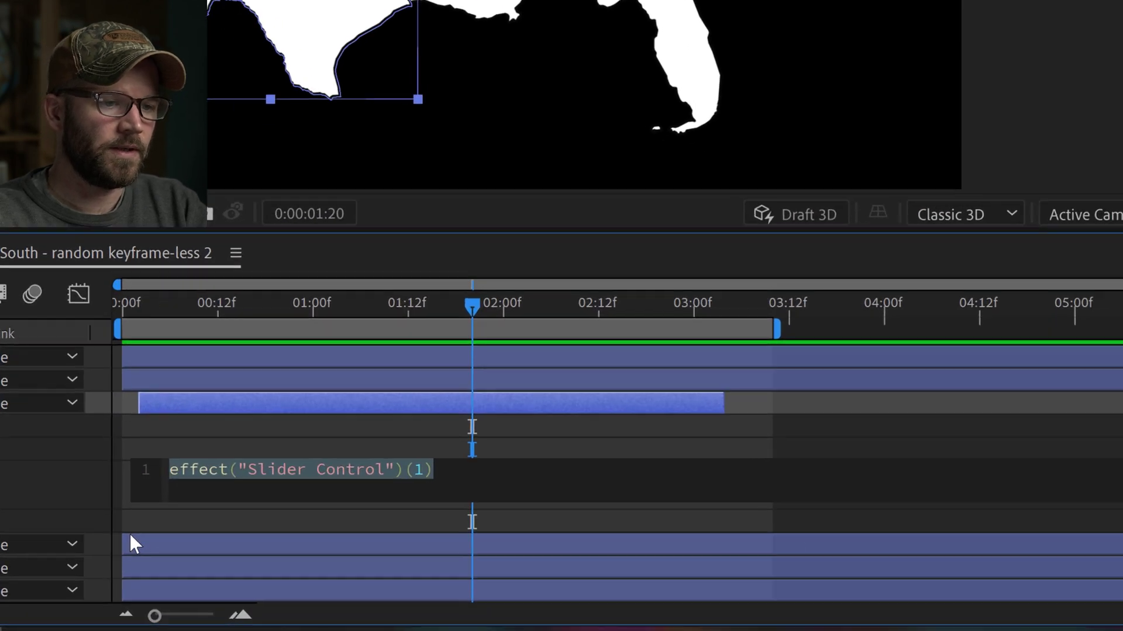
Begin the Slider expression with a flickerIn variable set to linear() with time as the first argument.
{"action": "type", "text": "flic"}
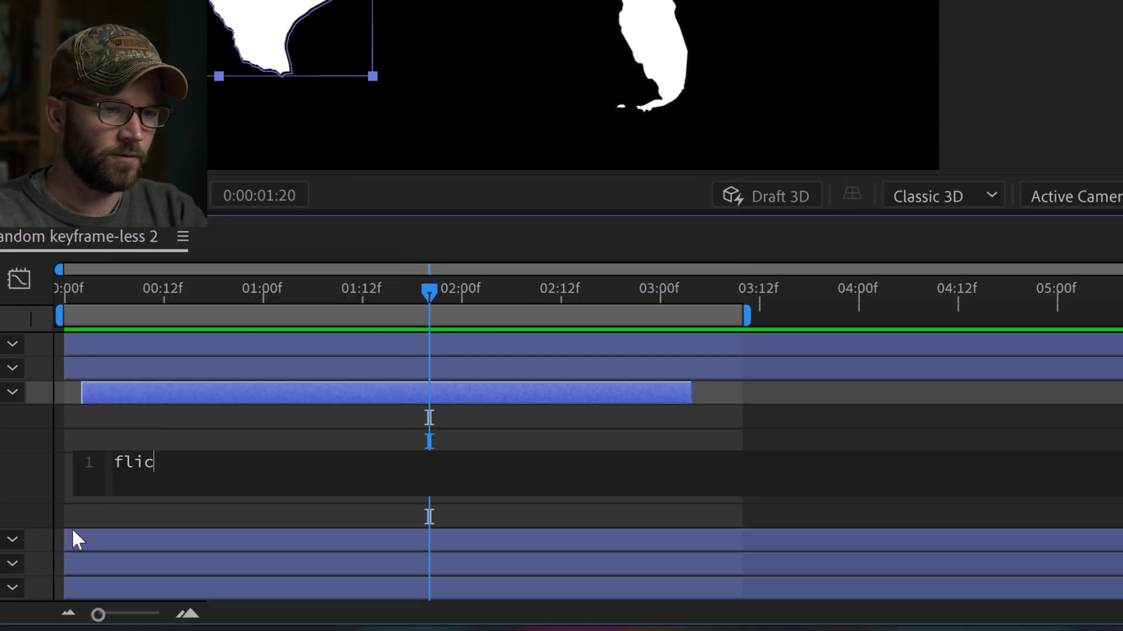
{"action": "type", "text": "kerIn = line"}
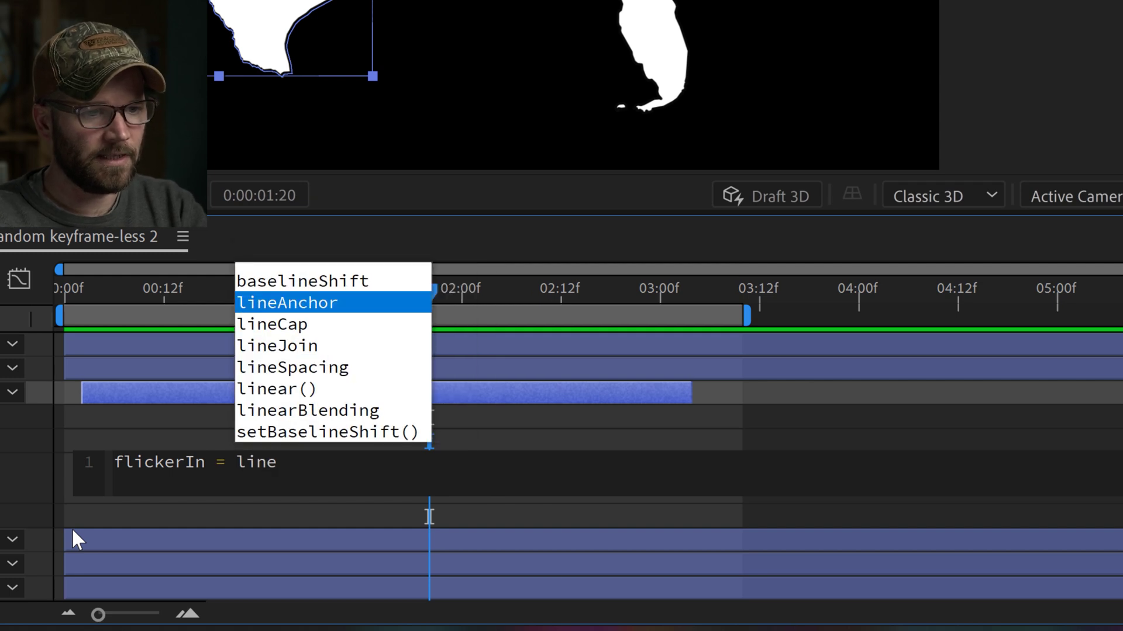
{"action": "type", "text": "ar"}
{"action": "key", "text": "Return"}
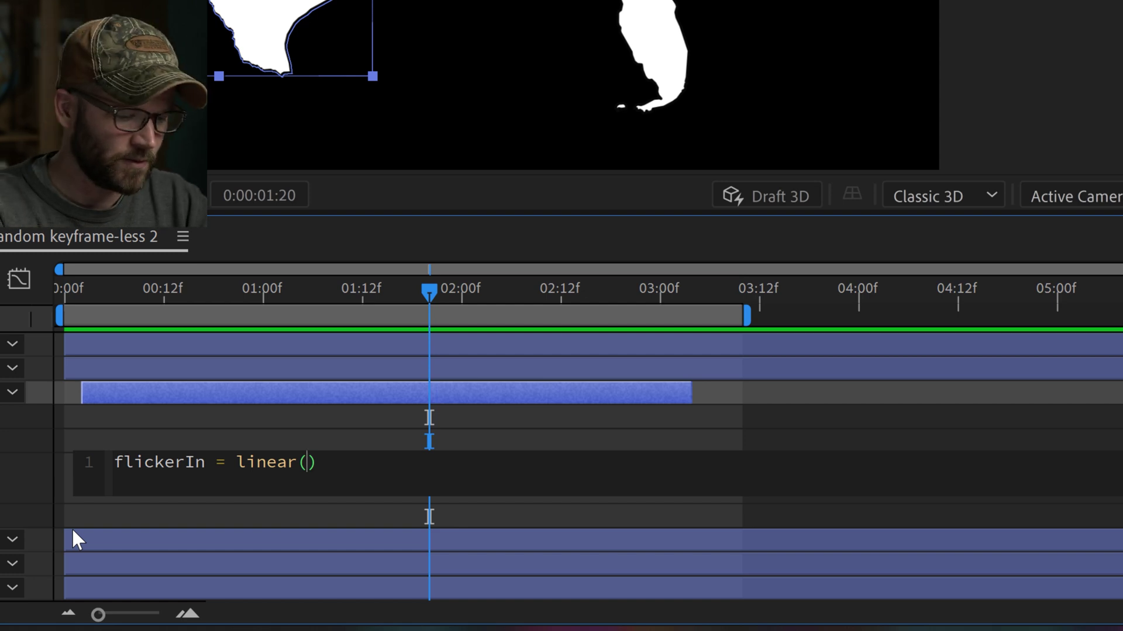
{"action": "type", "text": "time"}
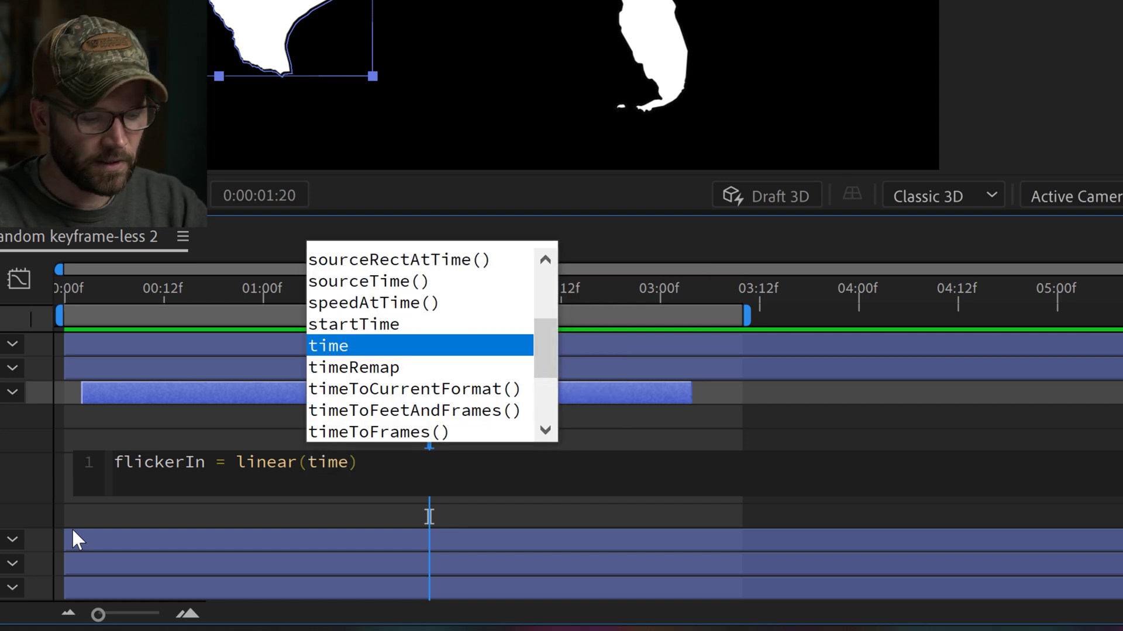
{"action": "type", "text": ","}
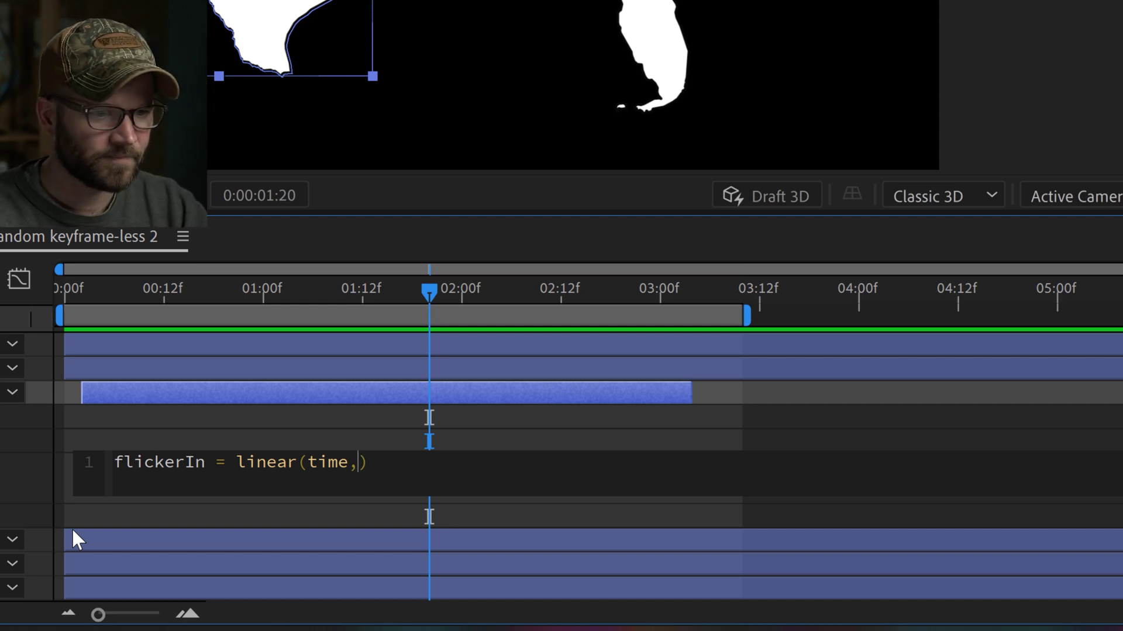
Complete the flickerIn line as linear(time,inPoint,inPoint+1,0,value); in the Slider expression.
{"action": "type", "text": "inP"}
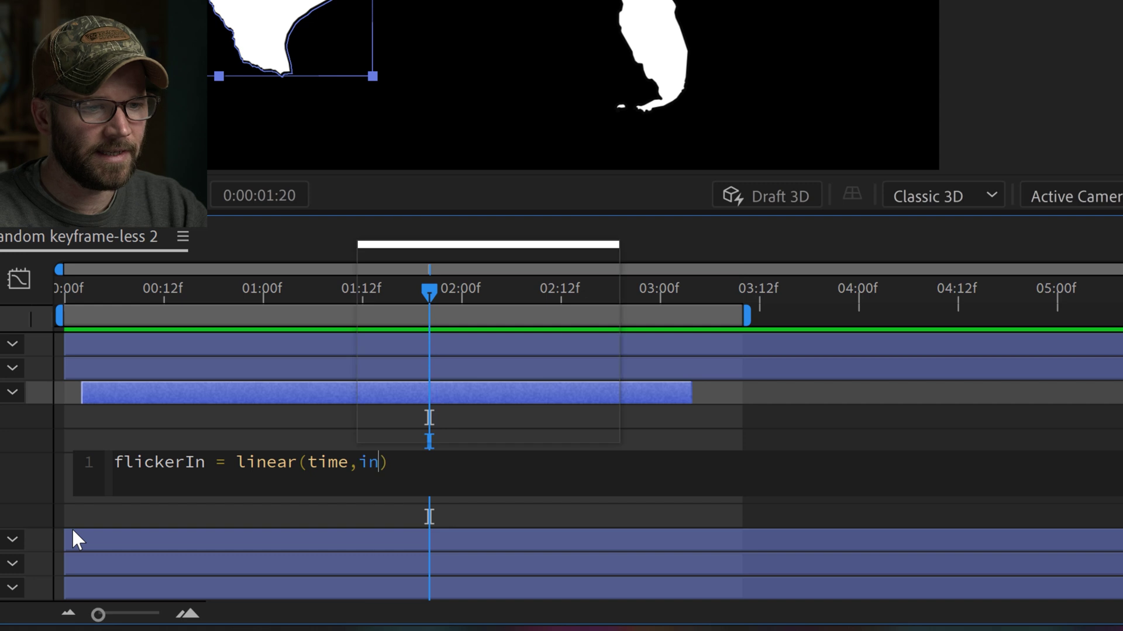
{"action": "key", "text": "Return"}
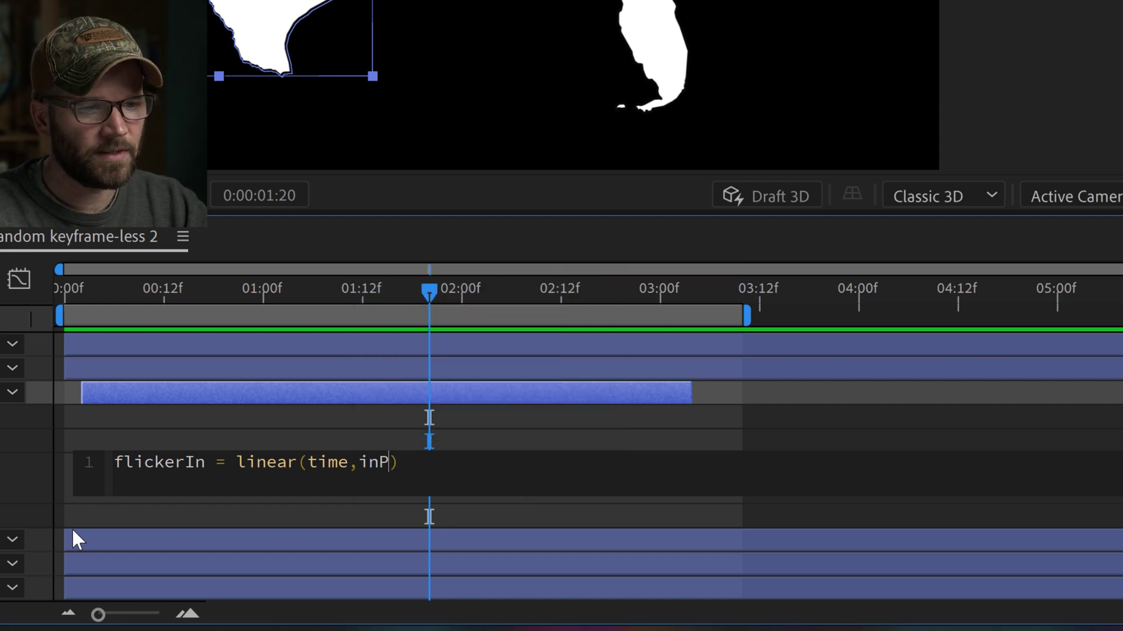
{"action": "type", "text": ","}
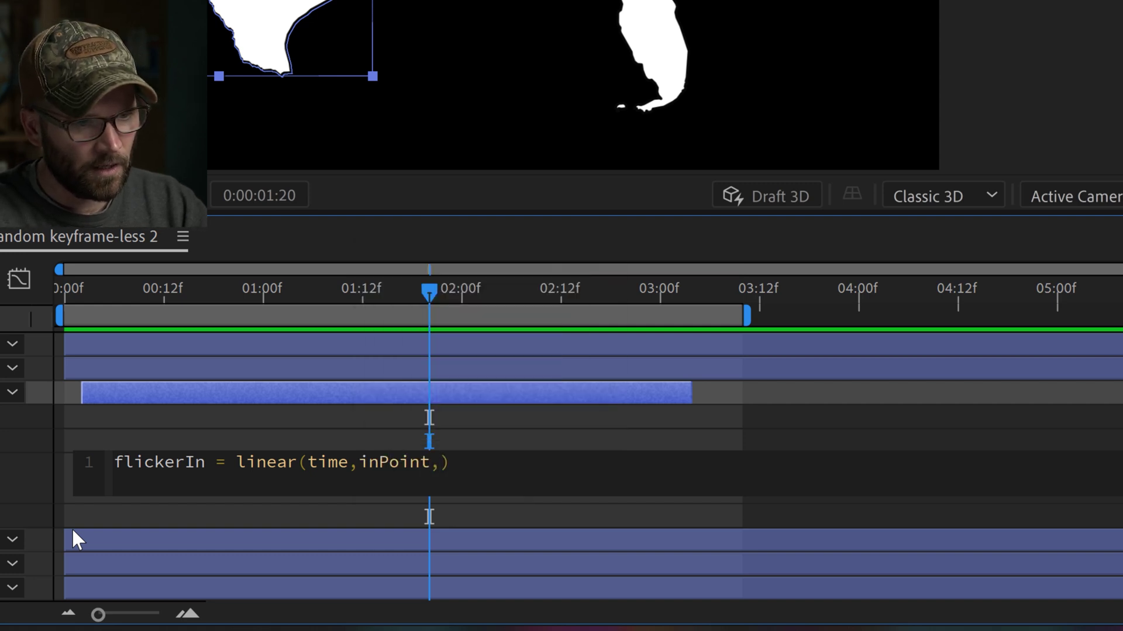
{"action": "type", "text": "inp"}
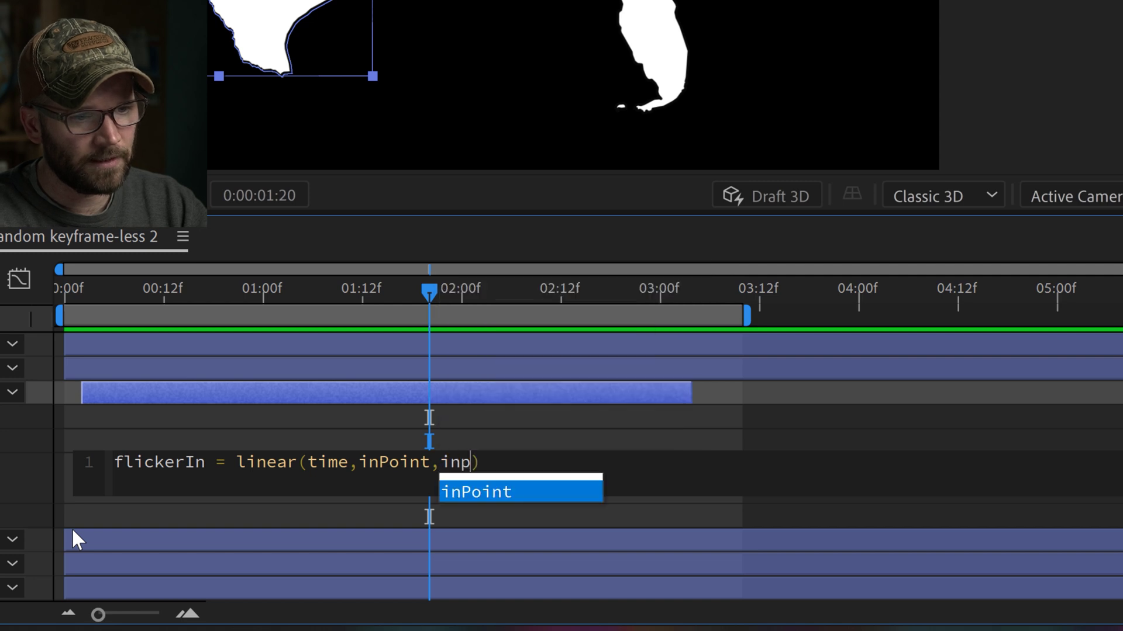
{"action": "key", "text": "Return"}
{"action": "type", "text": "+1"}
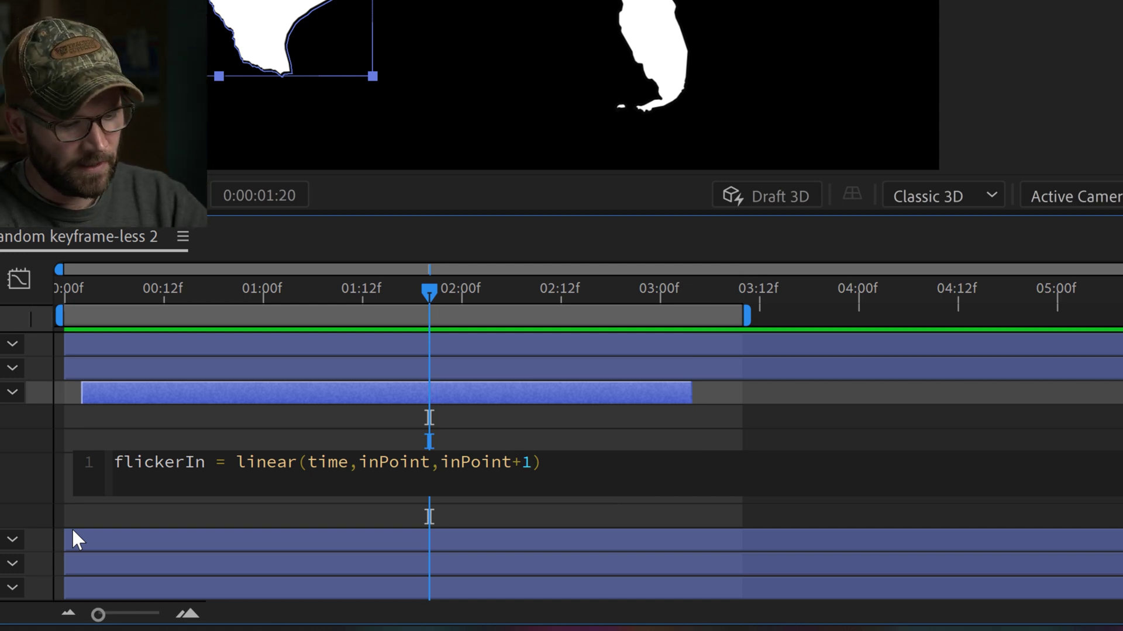
{"action": "type", "text": ",0"}
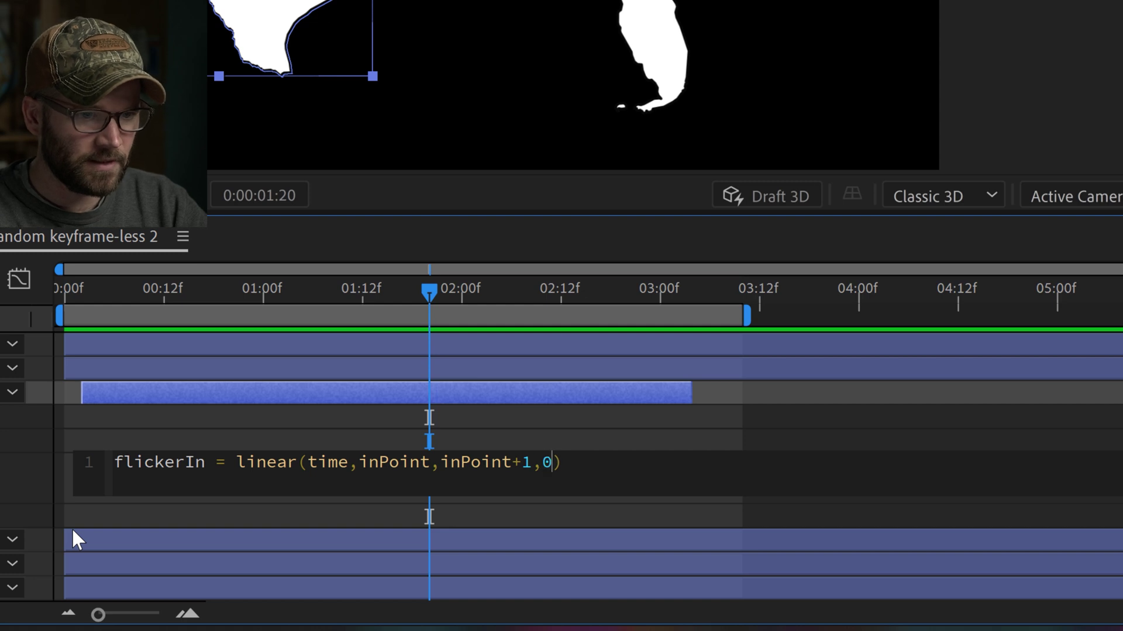
{"action": "type", "text": ","}
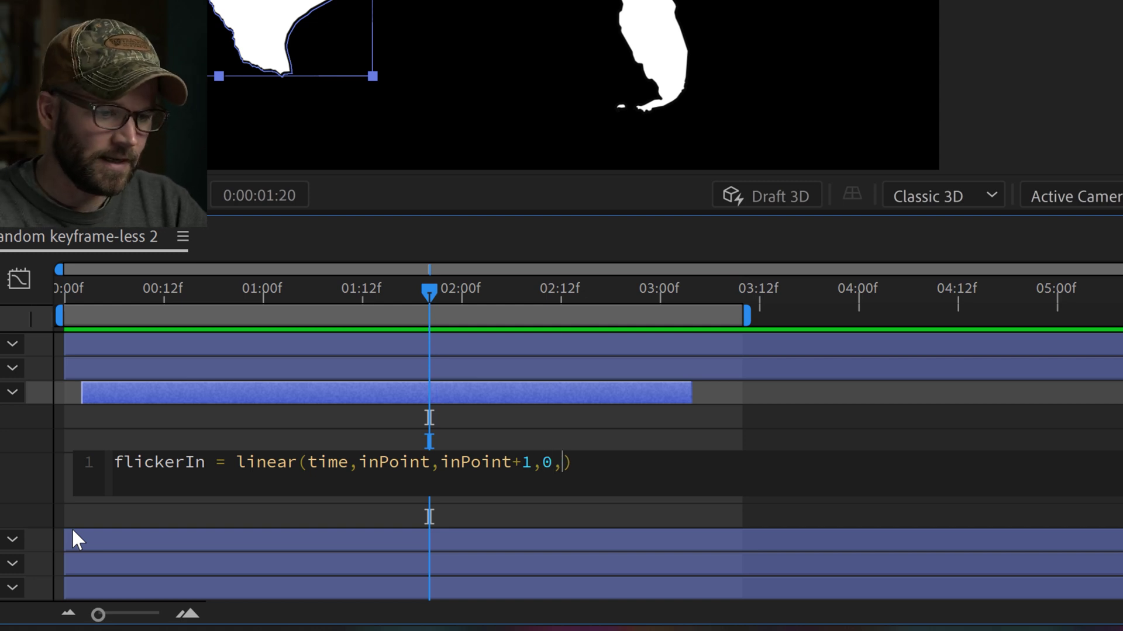
{"action": "type", "text": "val"}
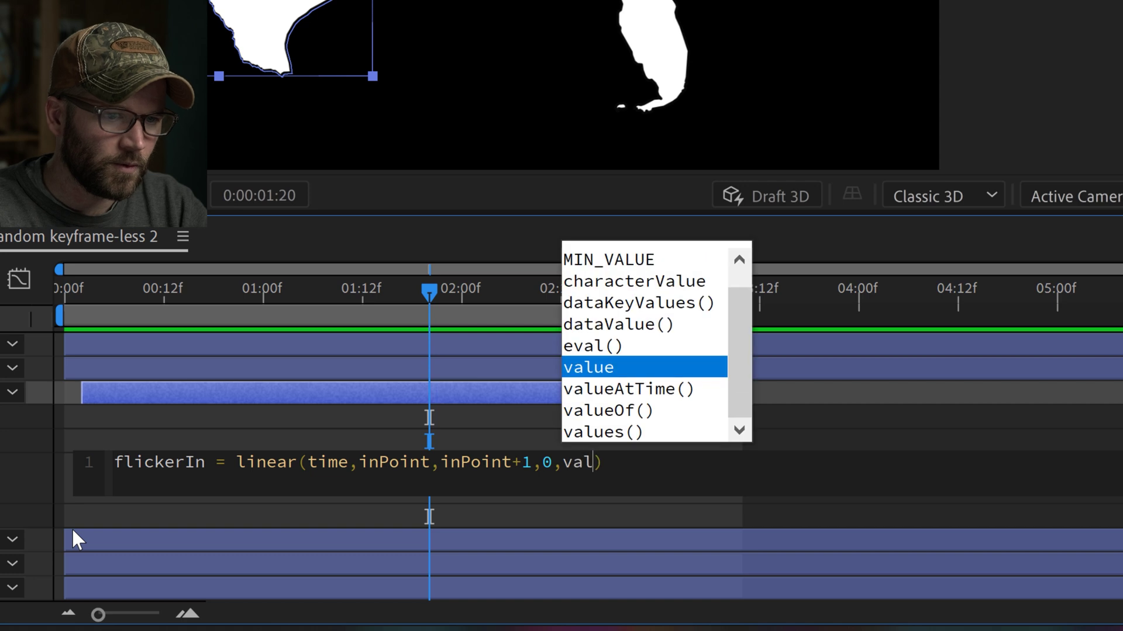
{"action": "type", "text": "ue)"}
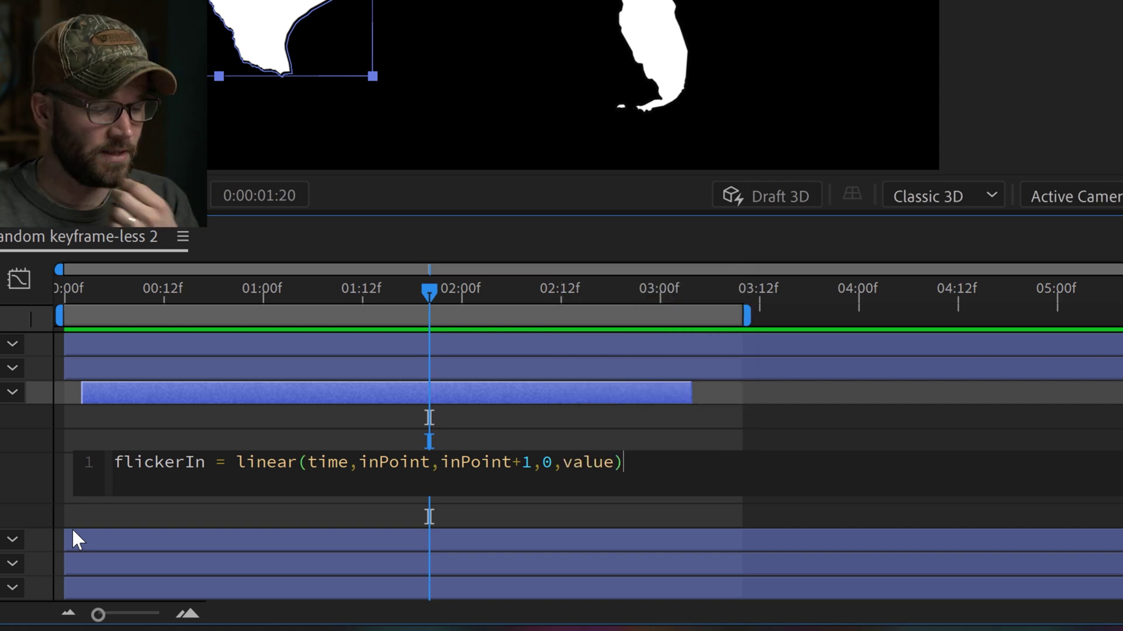
{"action": "type", "text": ";"}
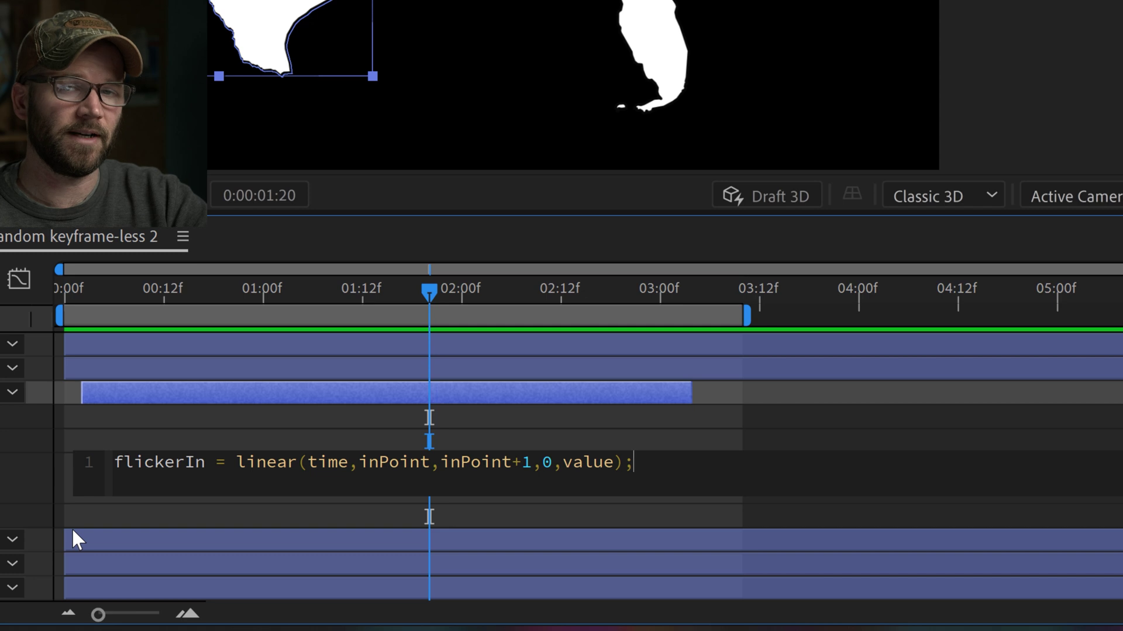
Duplicate the flickerIn line onto a second line of the expression and rename the copy's variable to flickerOut.
{"action": "triple_click", "coordinate": [330, 453]}
{"action": "key", "text": "ctrl+c"}
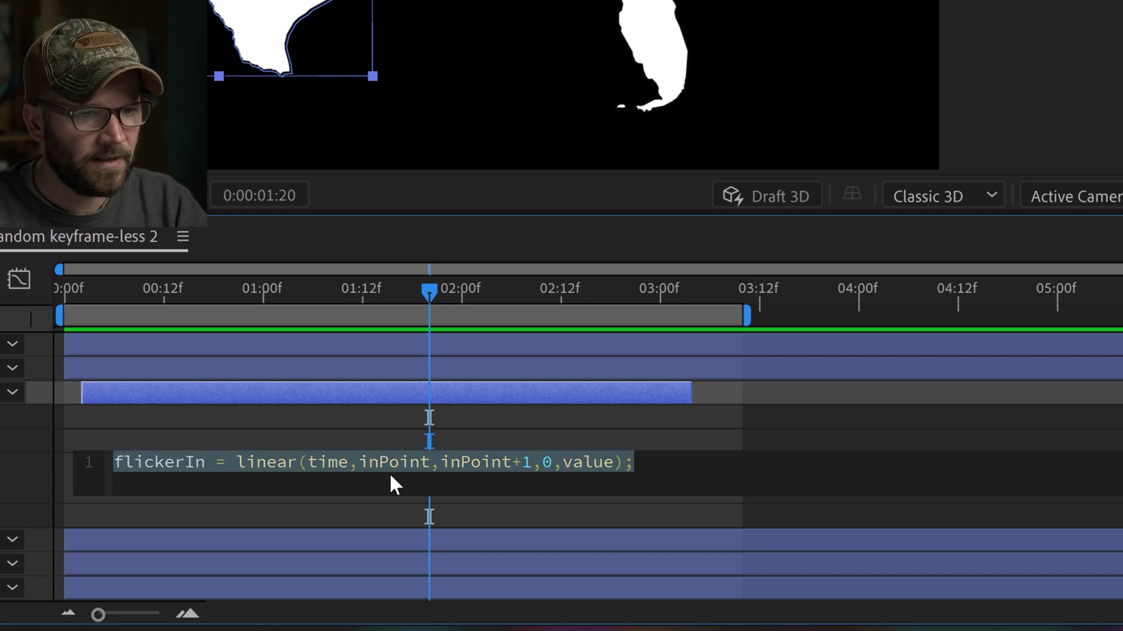
{"action": "left_click", "coordinate": [652, 465]}
{"action": "key", "text": "Return"}
{"action": "key", "text": "ctrl+v"}
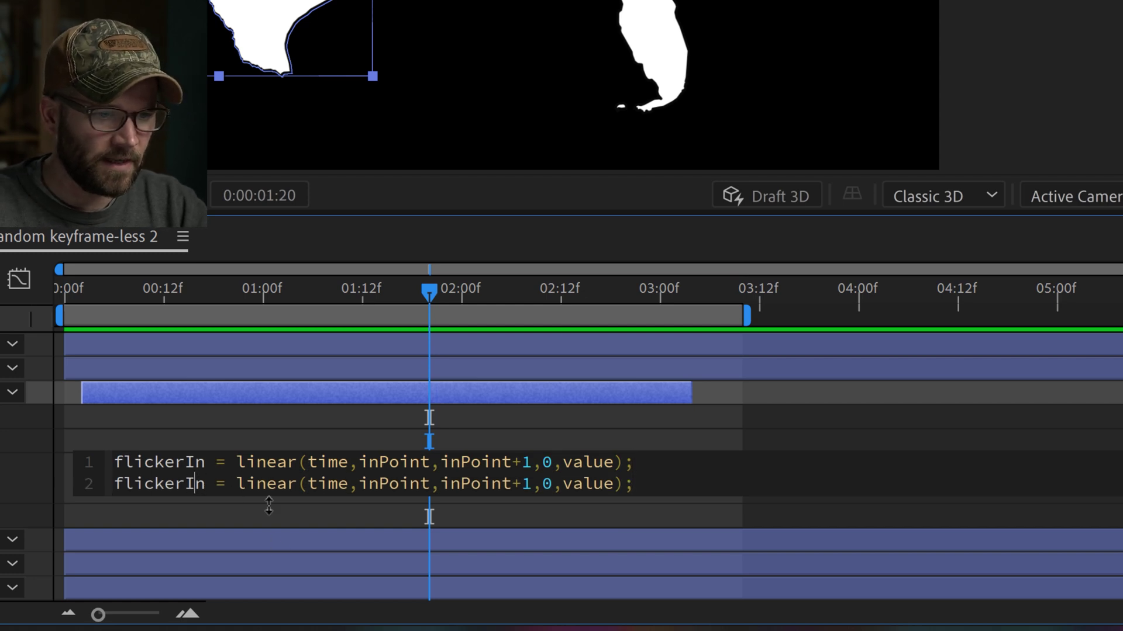
{"action": "key", "text": "BackSpace"}
{"action": "type", "text": "Out"}
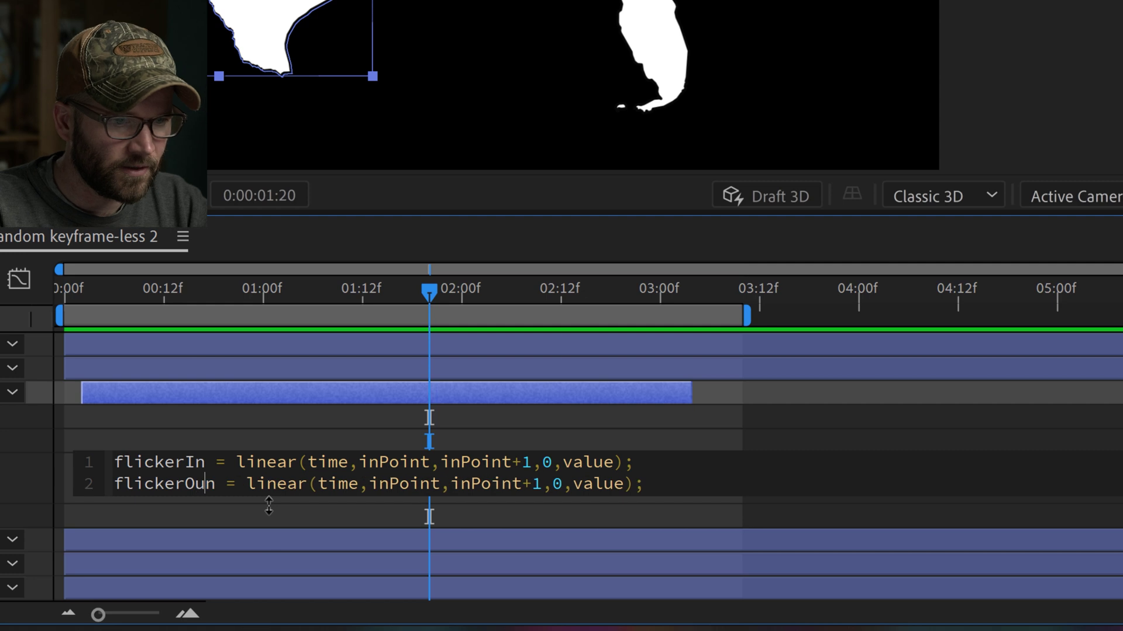
{"action": "key", "text": "Delete"}
Change the second argument of the flickerOut linear() call to outPoint-1.
{"action": "key", "text": "Right"}
{"action": "key", "text": "Right"}
{"action": "key", "text": "Right"}
{"action": "key", "text": "Right"}
{"action": "key", "text": "Right"}
{"action": "key", "text": "Right"}
{"action": "key", "text": "Right"}
{"action": "key", "text": "Right"}
{"action": "key", "text": "Right"}
{"action": "key", "text": "Right"}
{"action": "key", "text": "Right"}
{"action": "key", "text": "Right"}
{"action": "key", "text": "Right"}
{"action": "key", "text": "Right"}
{"action": "key", "text": "Right"}
{"action": "key", "text": "Right"}
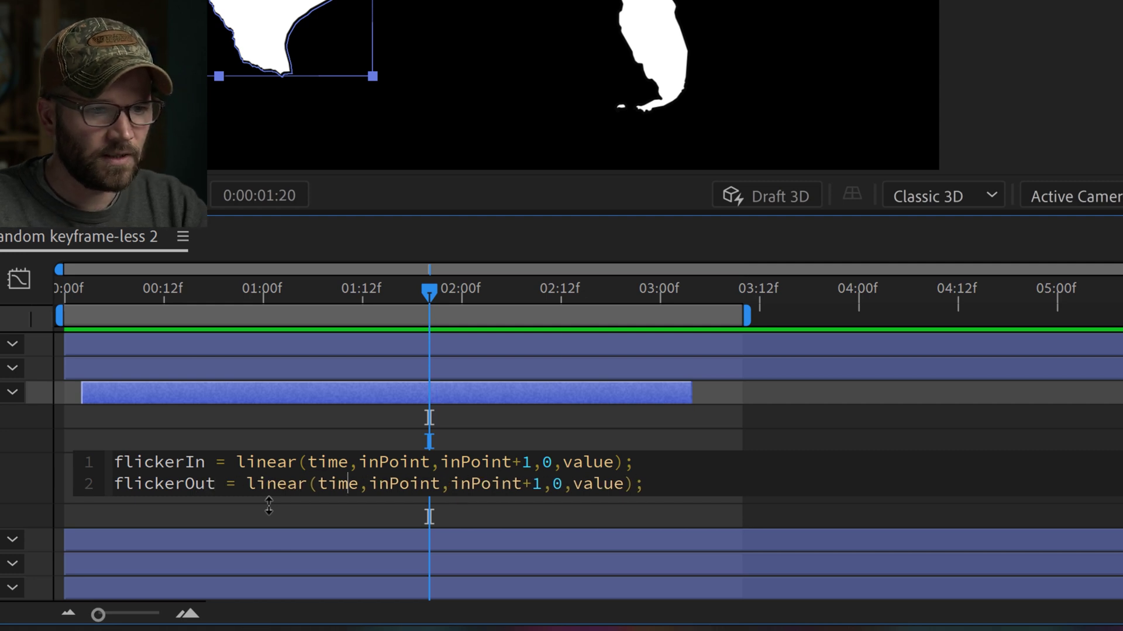
{"action": "key", "text": "BackSpace"}
{"action": "key", "text": "Delete"}
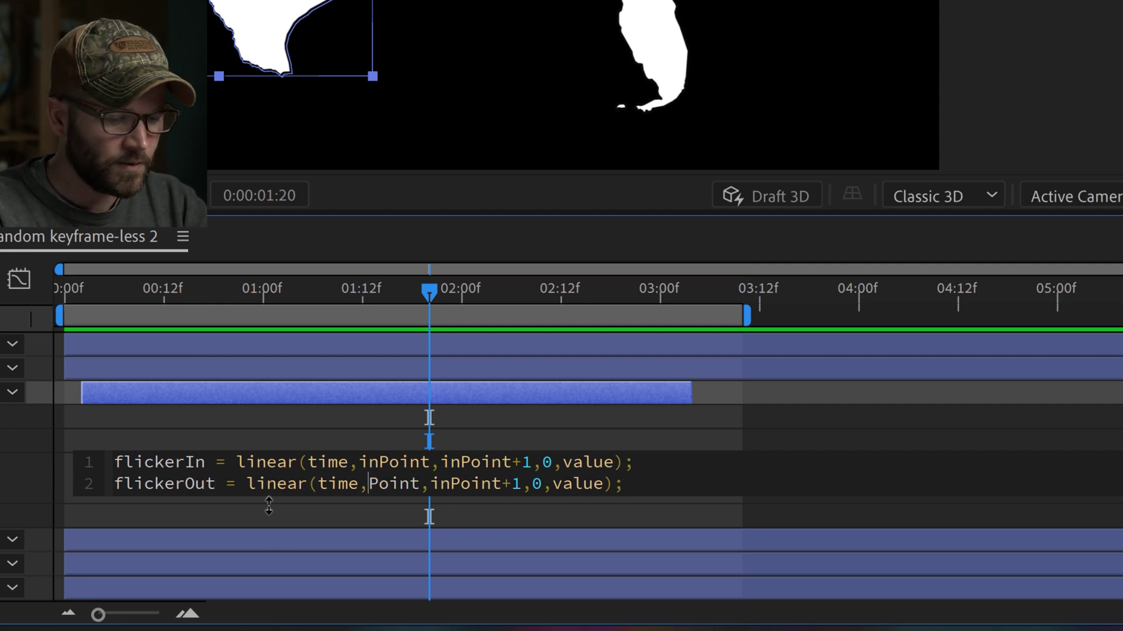
{"action": "type", "text": "out"}
{"action": "key", "text": "Right"}
{"action": "key", "text": "Right"}
{"action": "key", "text": "Right"}
{"action": "key", "text": "Right"}
{"action": "key", "text": "Right"}
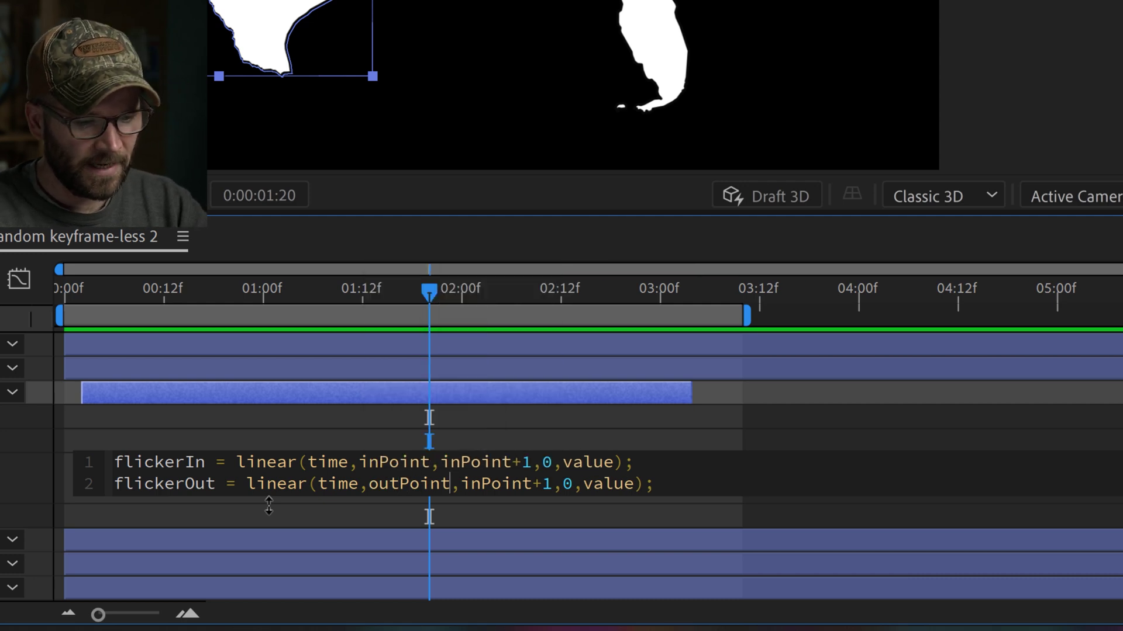
{"action": "type", "text": "-1"}
Replace the third argument, inPoint+1, of the flickerOut linear() call with outPoint.
{"action": "key", "text": "Right"}
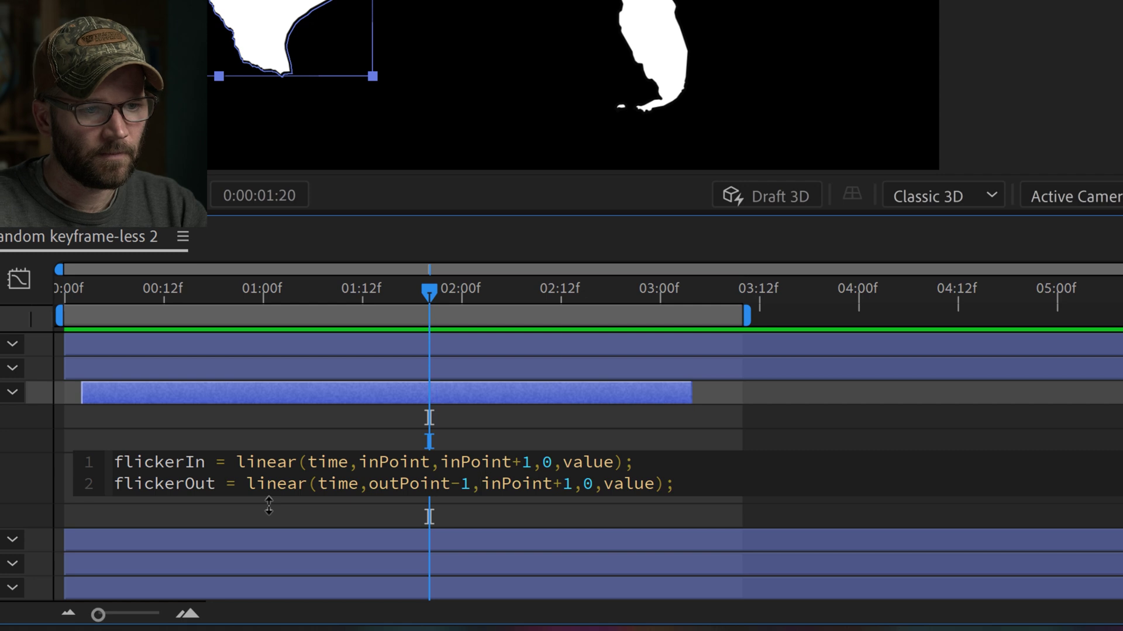
{"action": "key", "text": "Delete"}
{"action": "key", "text": "Delete"}
{"action": "key", "text": "Delete"}
{"action": "key", "text": "Delete"}
{"action": "type", "text": "outPoint"}
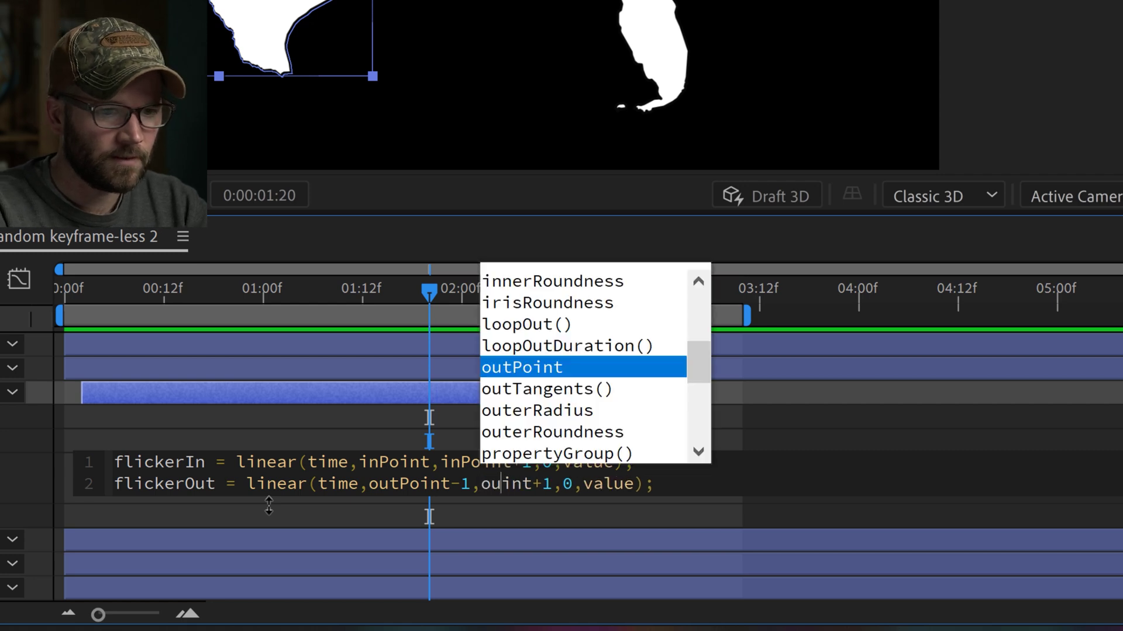
{"action": "key", "text": "Delete"}
{"action": "key", "text": "Delete"}
{"action": "key", "text": "Delete"}
{"action": "key", "text": "Delete"}
{"action": "key", "text": "Delete"}
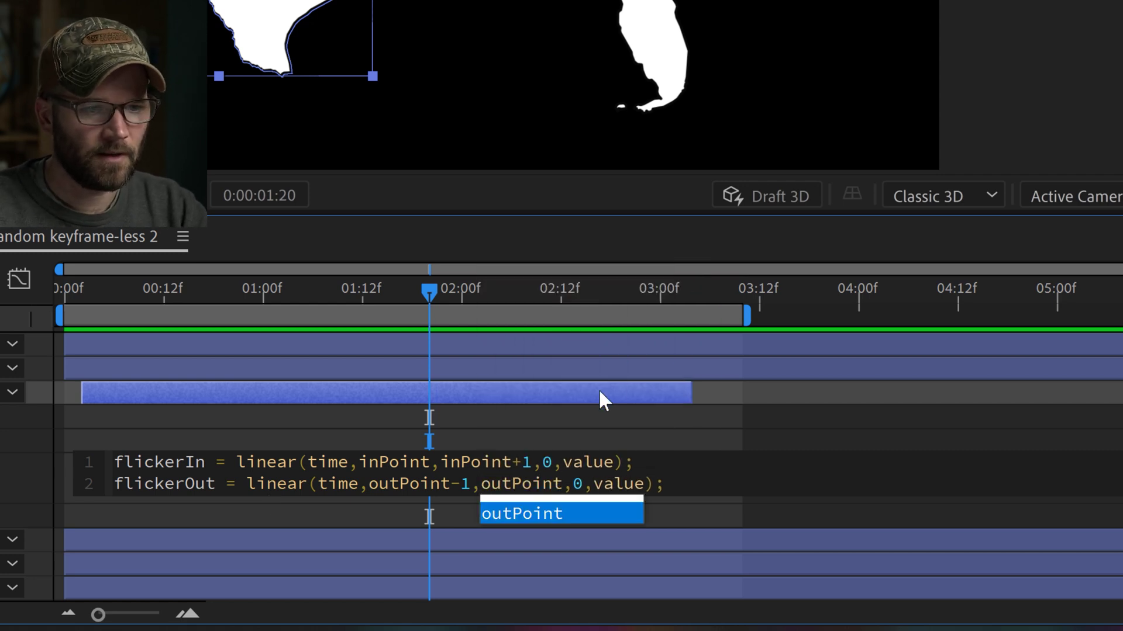
Add a third line reading flickerIn-flickerOut and commit the Slider expression.
{"action": "left_click", "coordinate": [736, 472]}
{"action": "key", "text": "Return"}
{"action": "type", "text": "flick"}
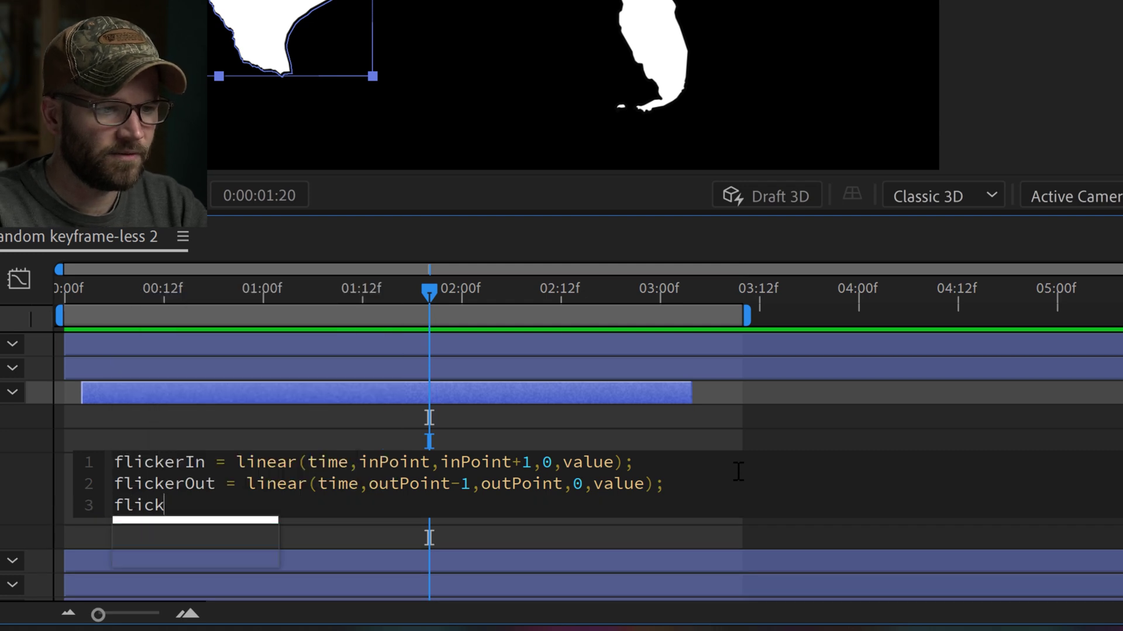
{"action": "type", "text": "erIn-flic"}
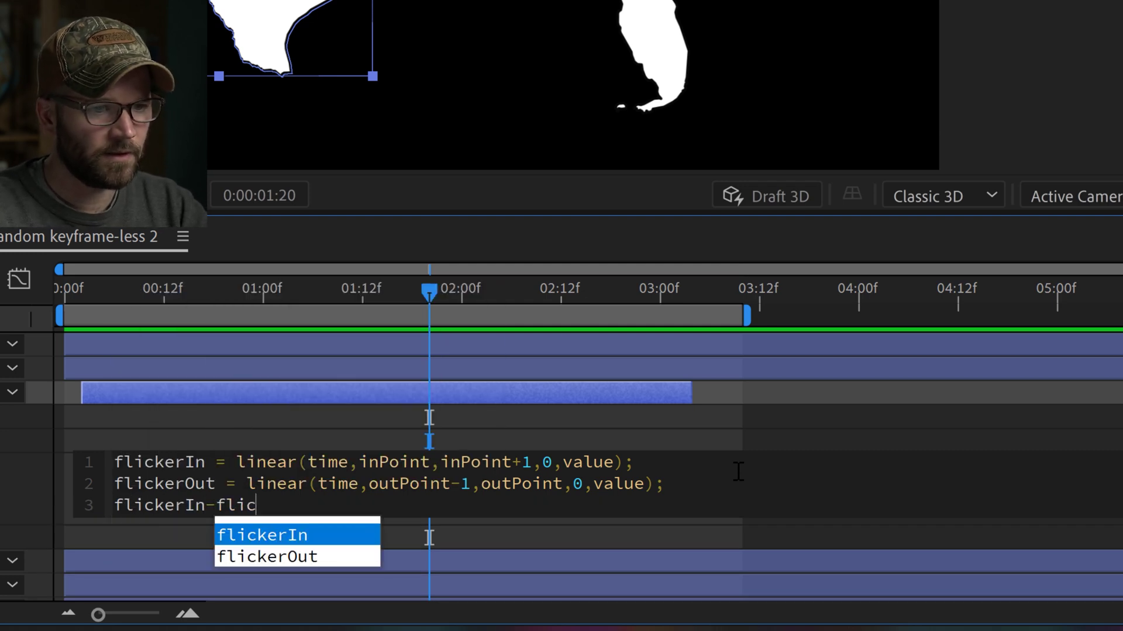
{"action": "key", "text": "Down"}
{"action": "key", "text": "Return"}
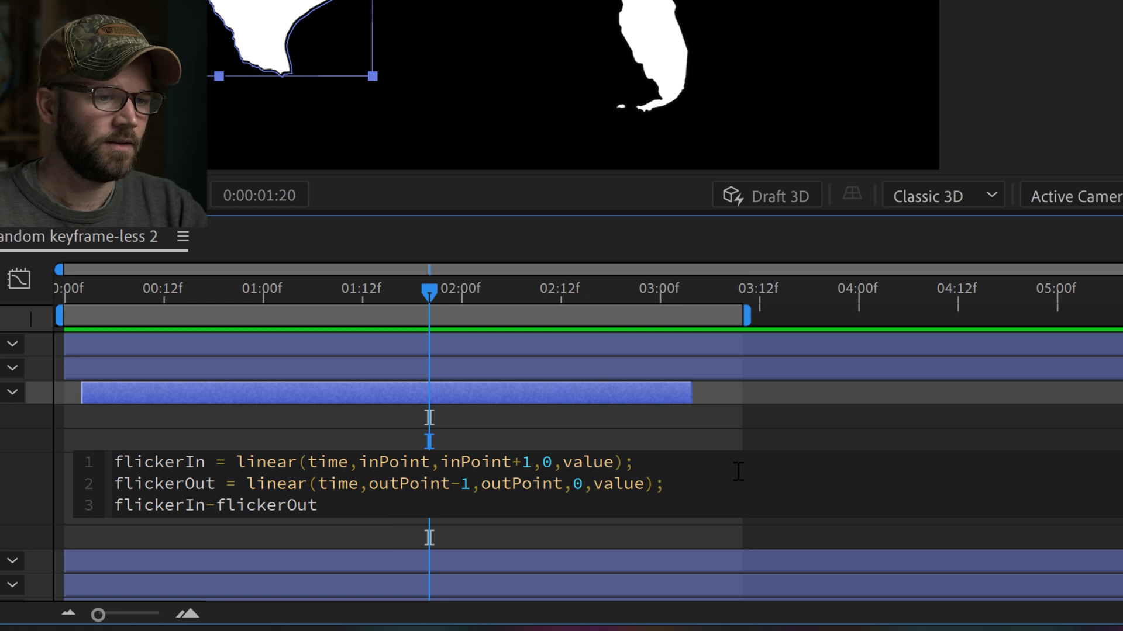
{"action": "left_click", "coordinate": [17, 488]}
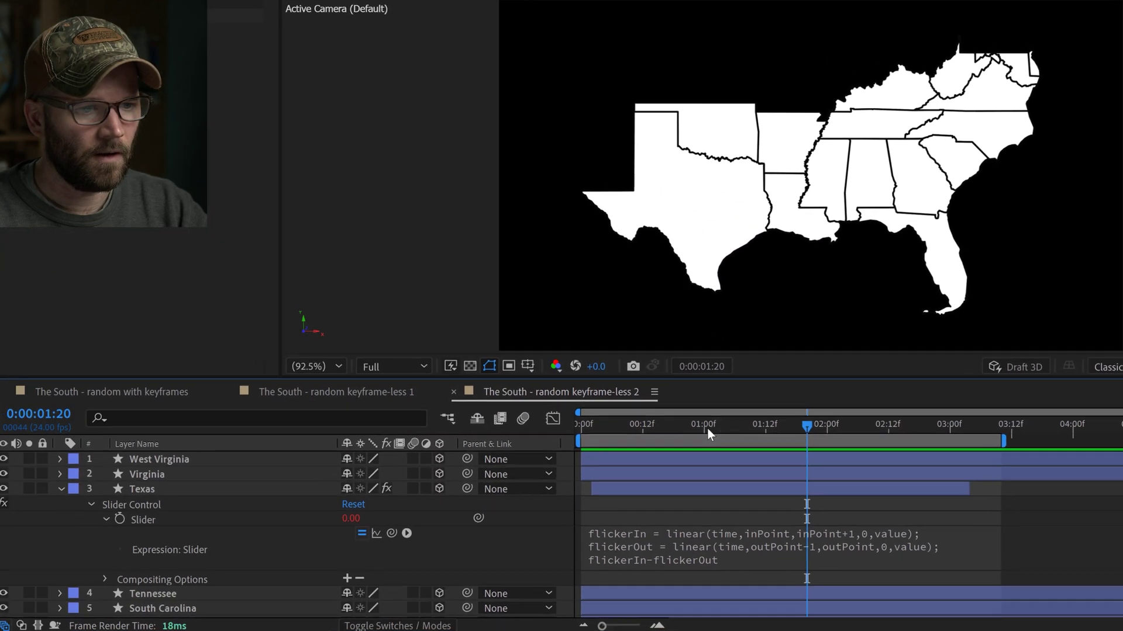
Set the Texas layer's Slider value to 100 at frame 4 and scrub the timeline to check how it ramps in and out.
{"action": "left_click", "coordinate": [286, 344]}
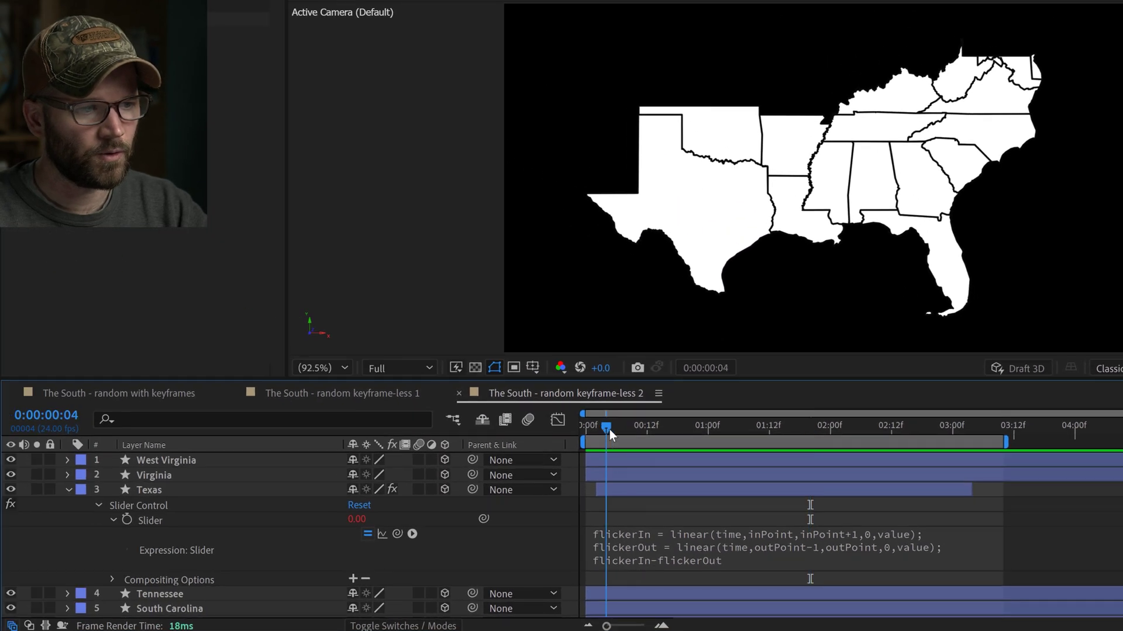
{"action": "left_click", "coordinate": [136, 494]}
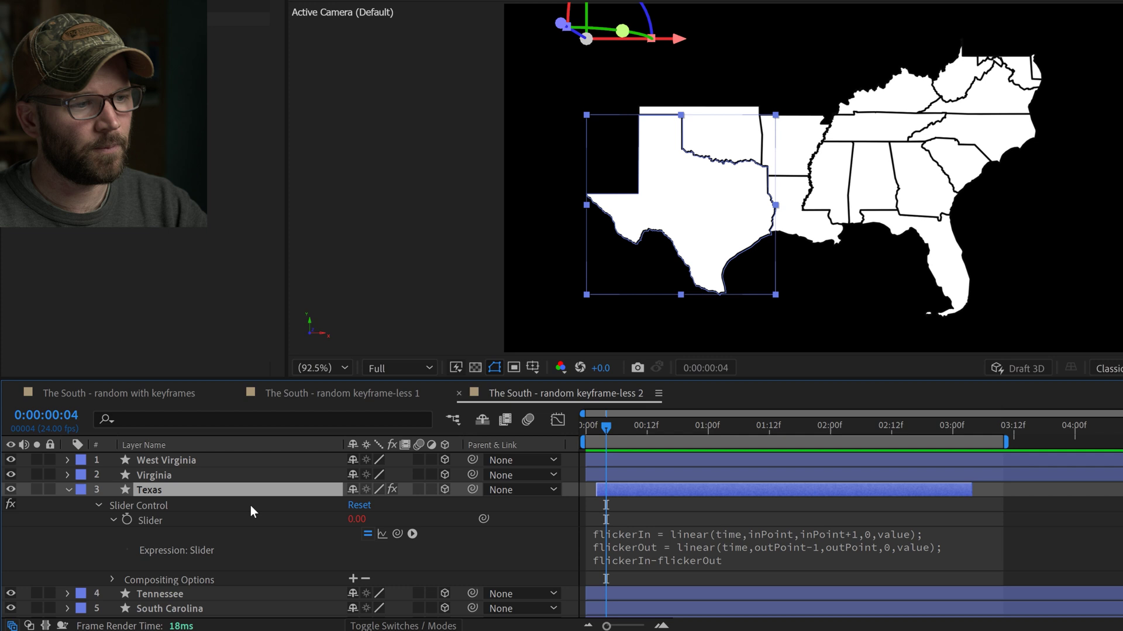
{"action": "left_click", "coordinate": [364, 520]}
{"action": "type", "text": "8.33"}
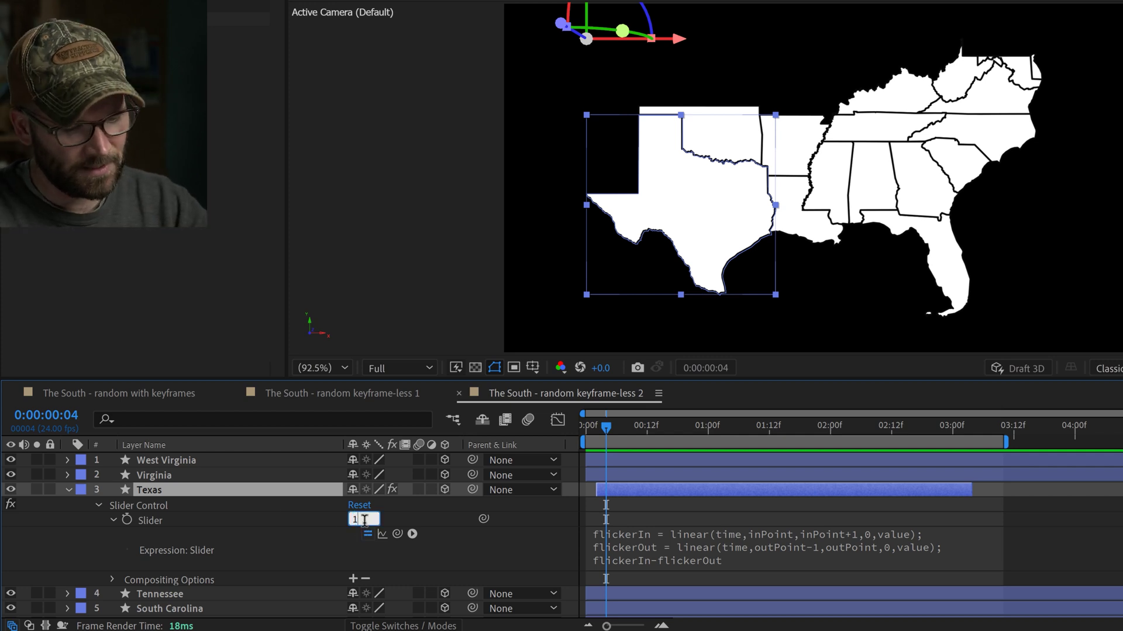
{"action": "key", "text": "Return"}
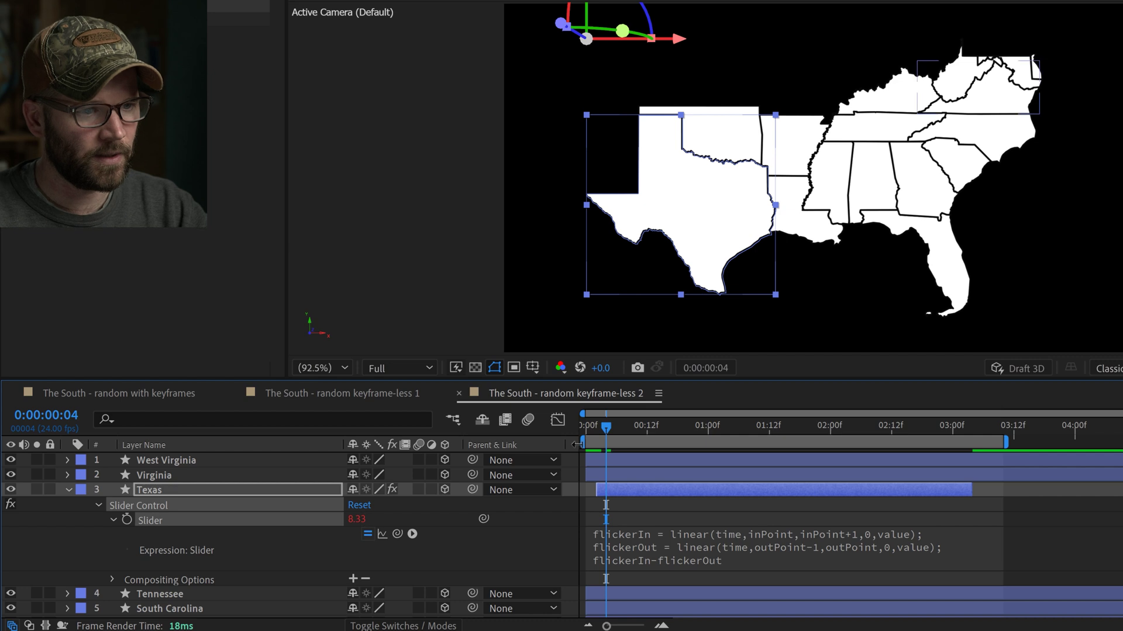
{"action": "left_click_drag", "start_coordinate": [605, 431], "coordinate": [860, 462]}
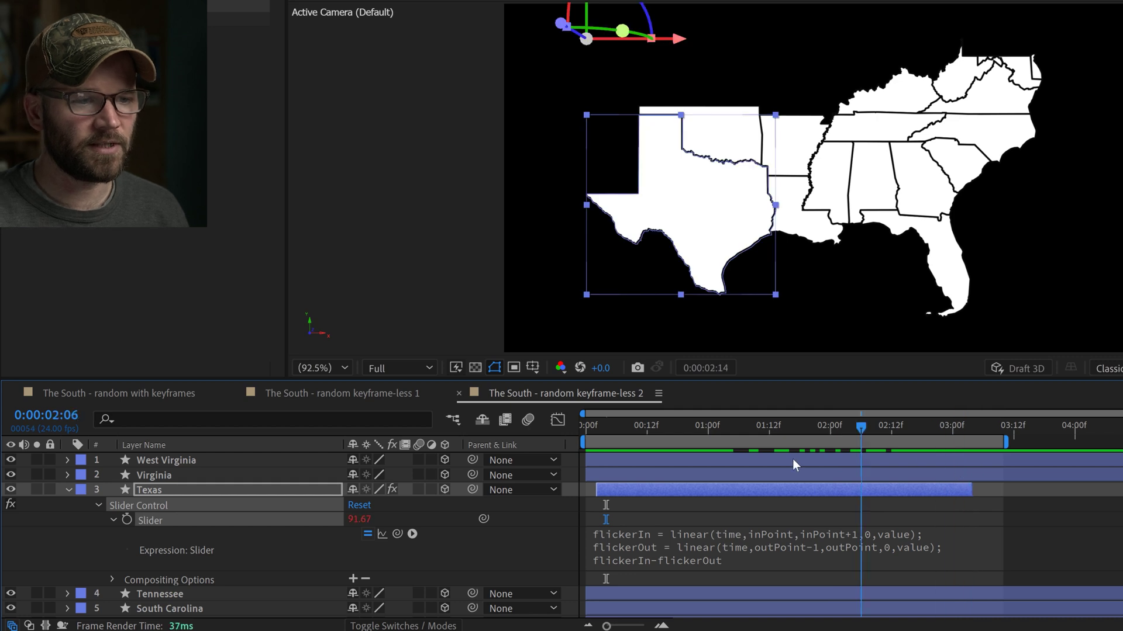
{"action": "left_click_drag", "start_coordinate": [793, 460], "coordinate": [753, 459]}
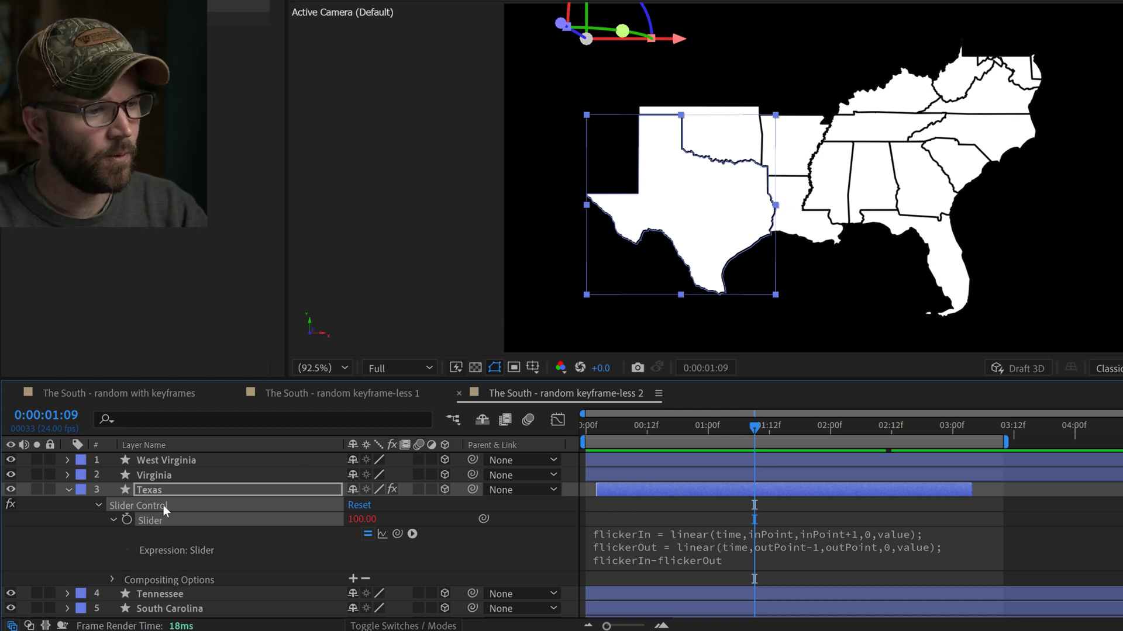
Reveal the Texas layer's Opacity property and enable an expression on it.
{"action": "left_click", "coordinate": [158, 486]}
{"action": "key", "text": "t"}
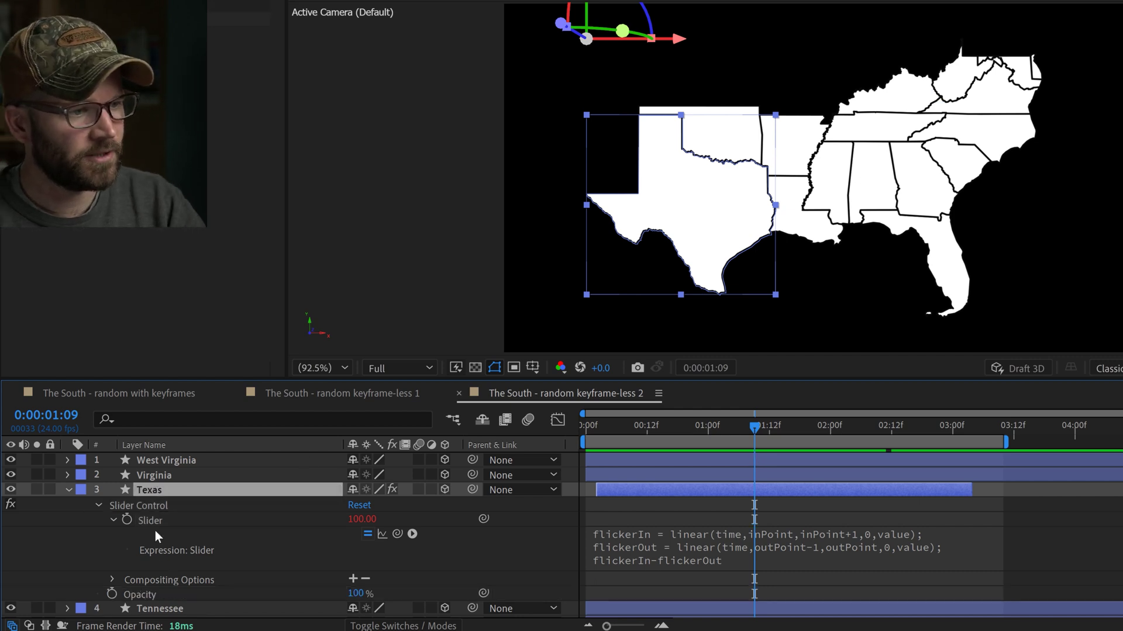
{"action": "scroll", "coordinate": [157, 562], "scroll_direction": "down", "scroll_amount": 3}
{"action": "left_click", "coordinate": [111, 504], "text": "alt"}
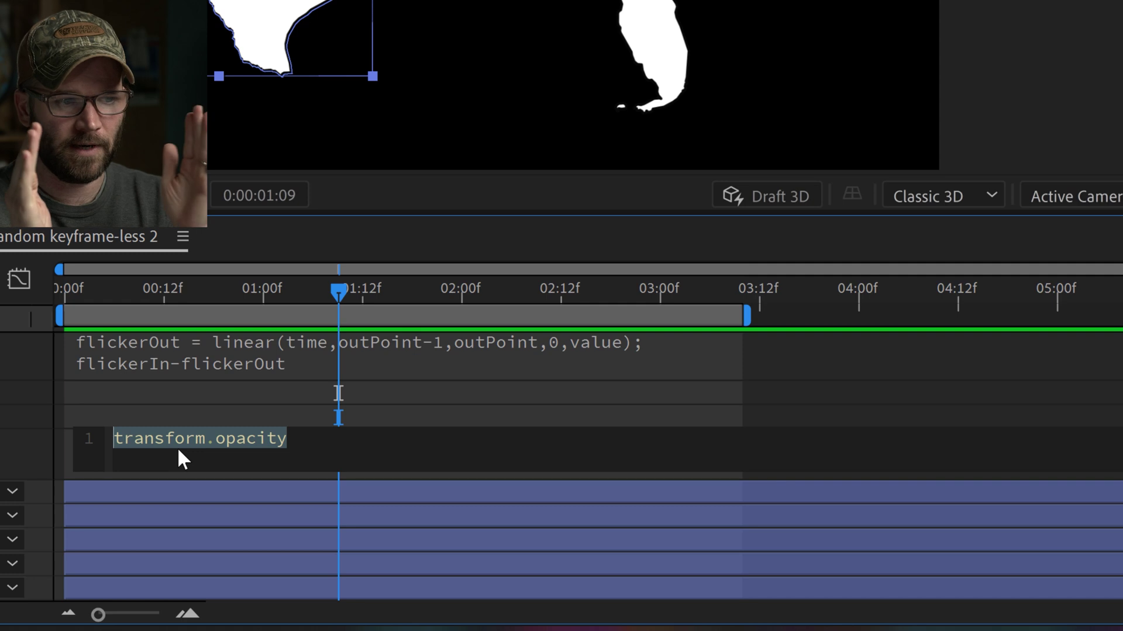
Replace the default text of the Texas layer's Opacity expression with random() and insert an empty line above it.
{"action": "type", "text": "rand"}
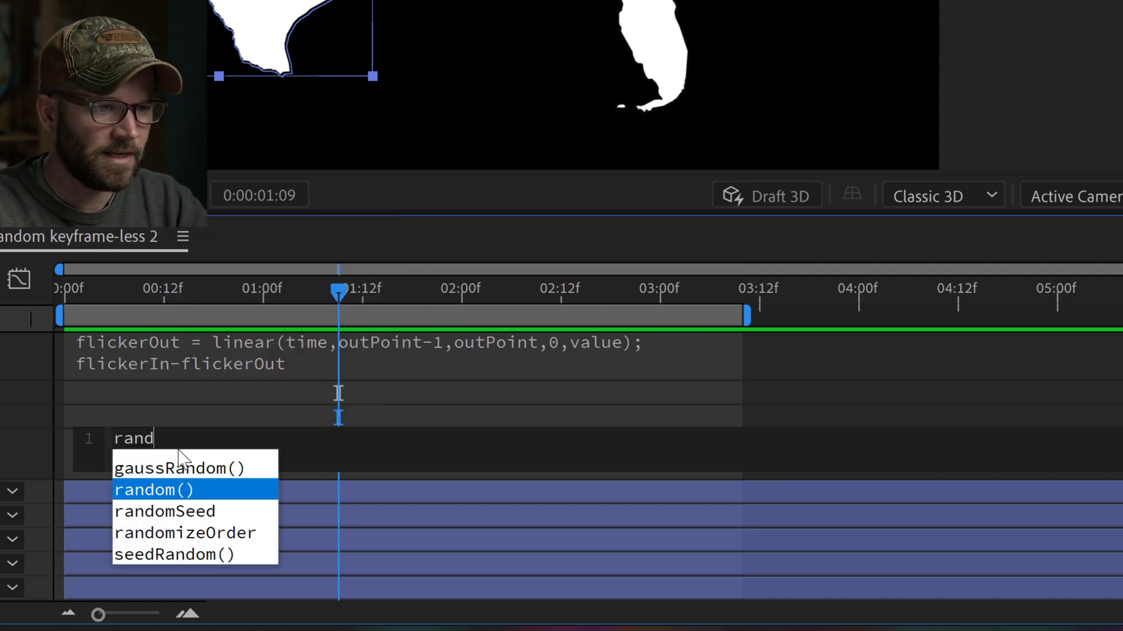
{"action": "key", "text": "Return"}
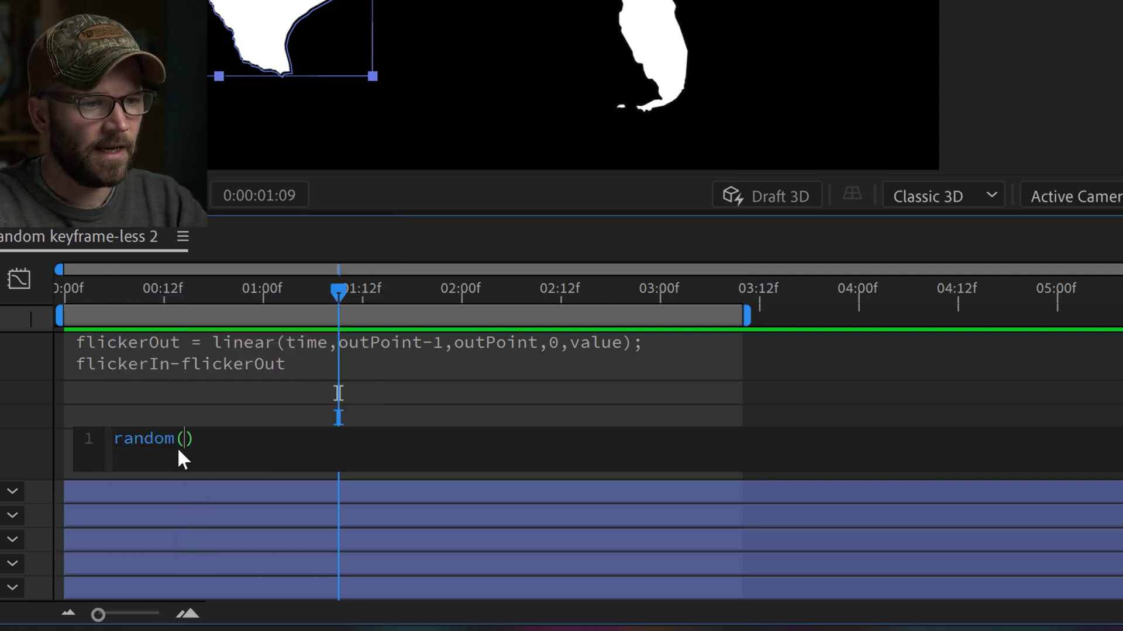
{"action": "key", "text": "Return"}
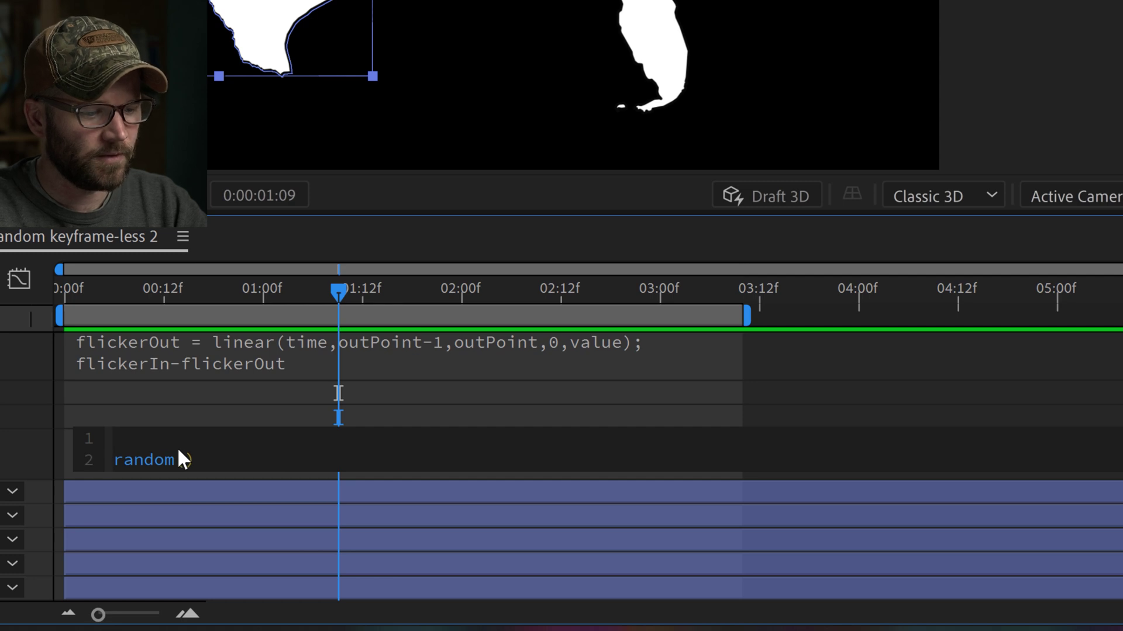
Define opacSlider on the first line of the Opacity expression, linked to the layer's Slider Control slider, and end it with a semicolon.
{"action": "type", "text": "opac"}
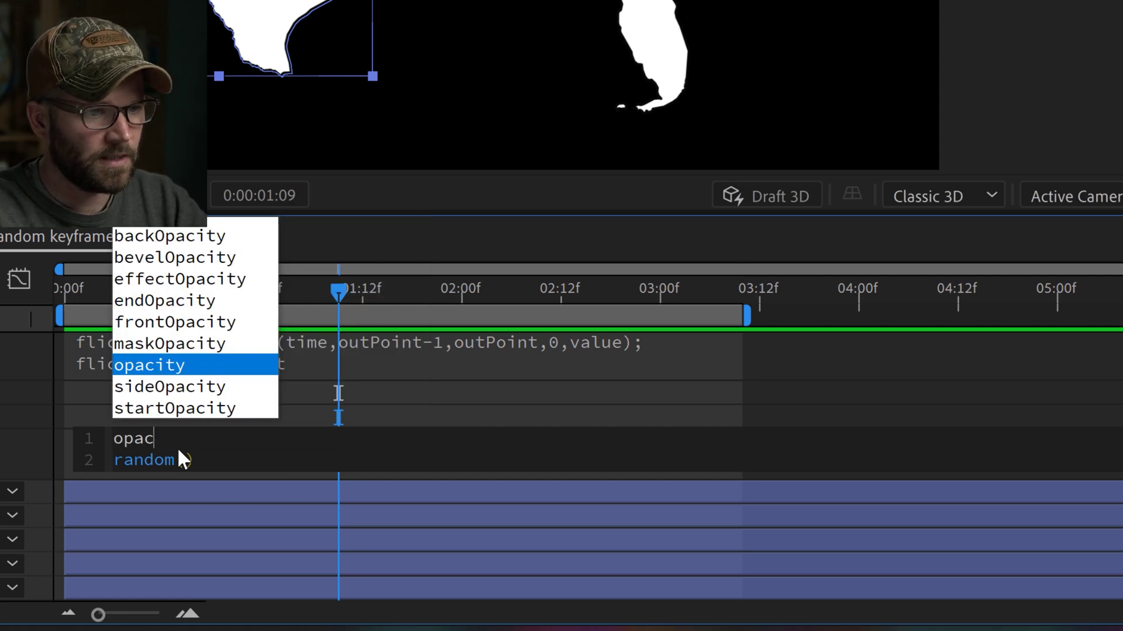
{"action": "type", "text": "Slider"}
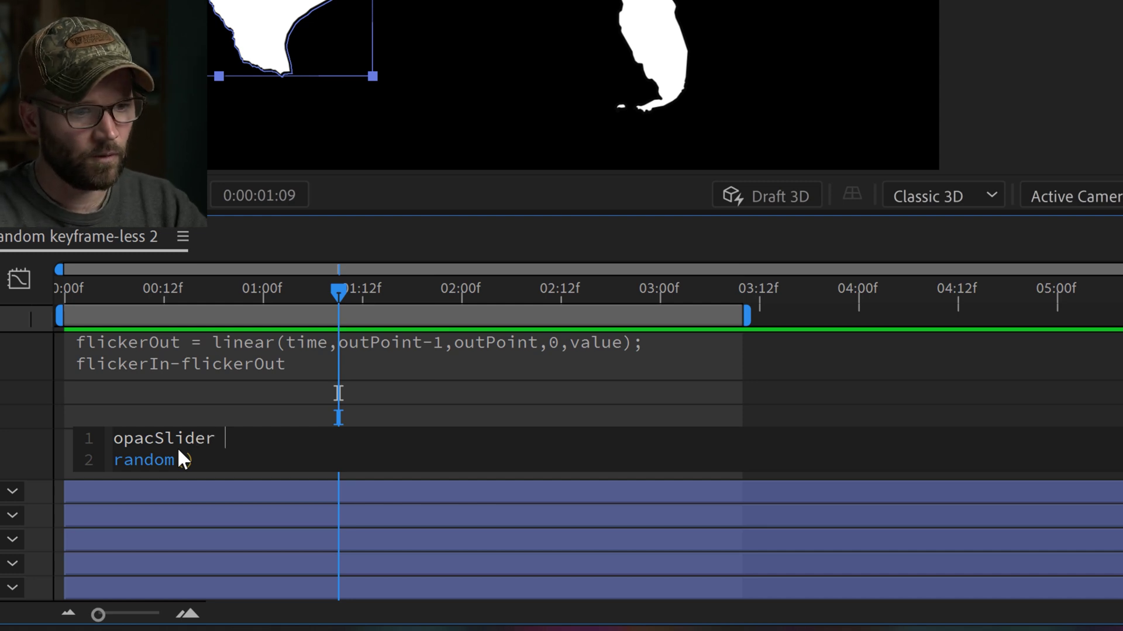
{"action": "type", "text": " ="}
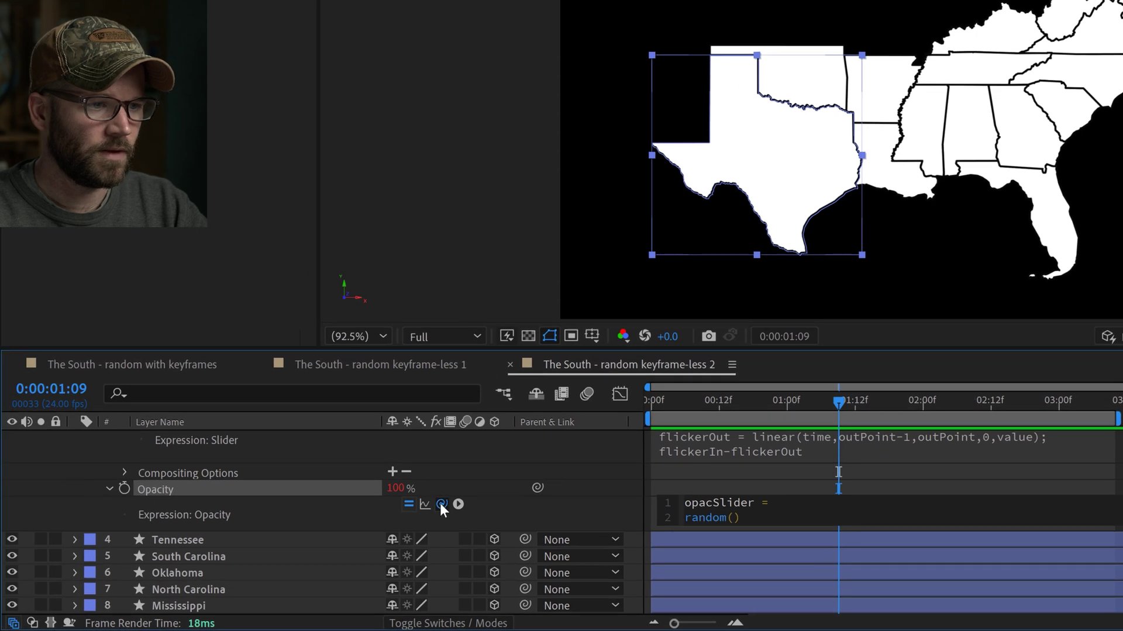
{"action": "left_click_drag", "start_coordinate": [376, 497], "coordinate": [149, 465]}
{"action": "left_click_drag", "start_coordinate": [223, 472], "coordinate": [176, 497]}
{"action": "key", "text": "Return"}
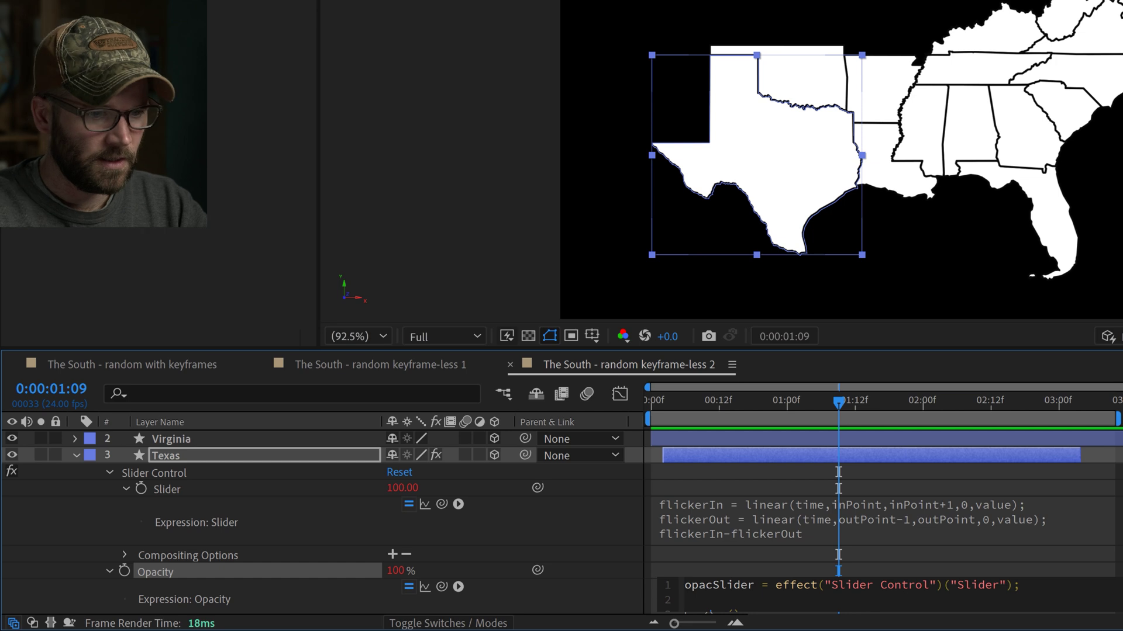
Add a second variable named opacAmount to the Opacity expression and link it to the same Slider Control slider.
{"action": "type", "text": "opac"}
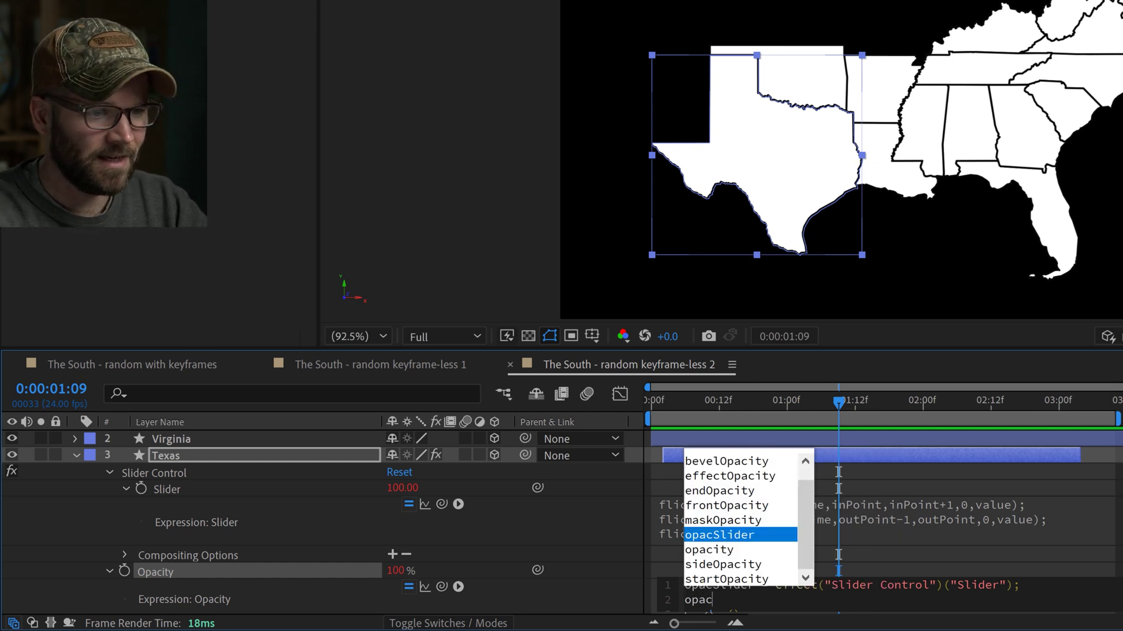
{"action": "type", "text": "Amount ="}
{"action": "scroll", "coordinate": [387, 546], "scroll_direction": "down", "scroll_amount": 2}
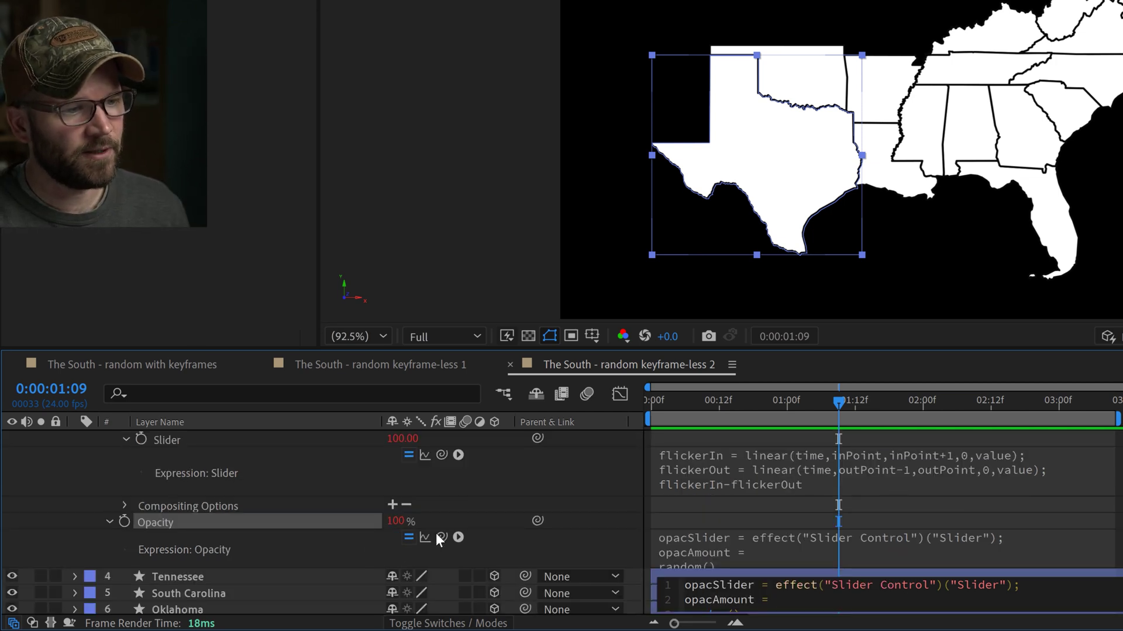
{"action": "left_click_drag", "start_coordinate": [442, 537], "coordinate": [213, 484]}
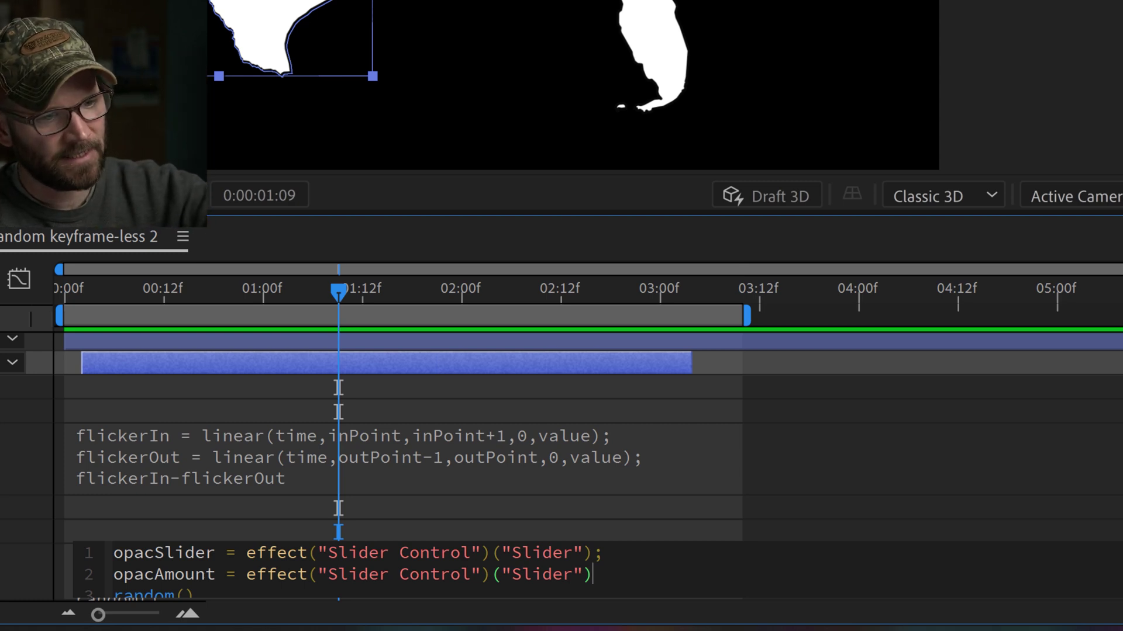
Append .valueAtTime(inPoint+1); to the opacAmount line of the Opacity expression.
{"action": "type", "text": ".valu"}
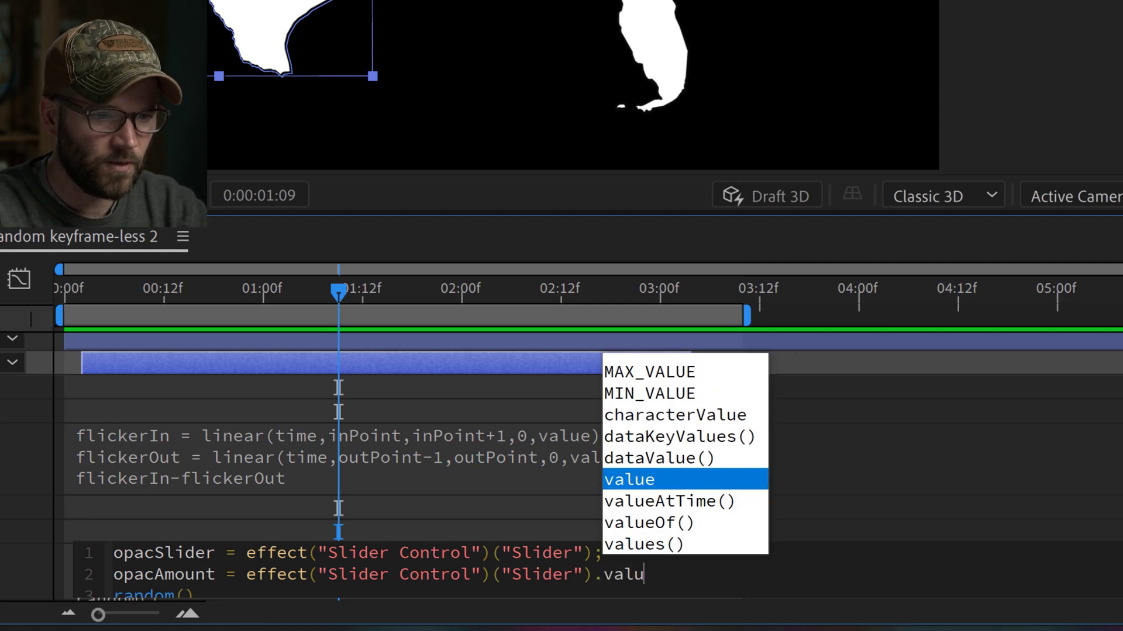
{"action": "key", "text": "Down"}
{"action": "key", "text": "Return"}
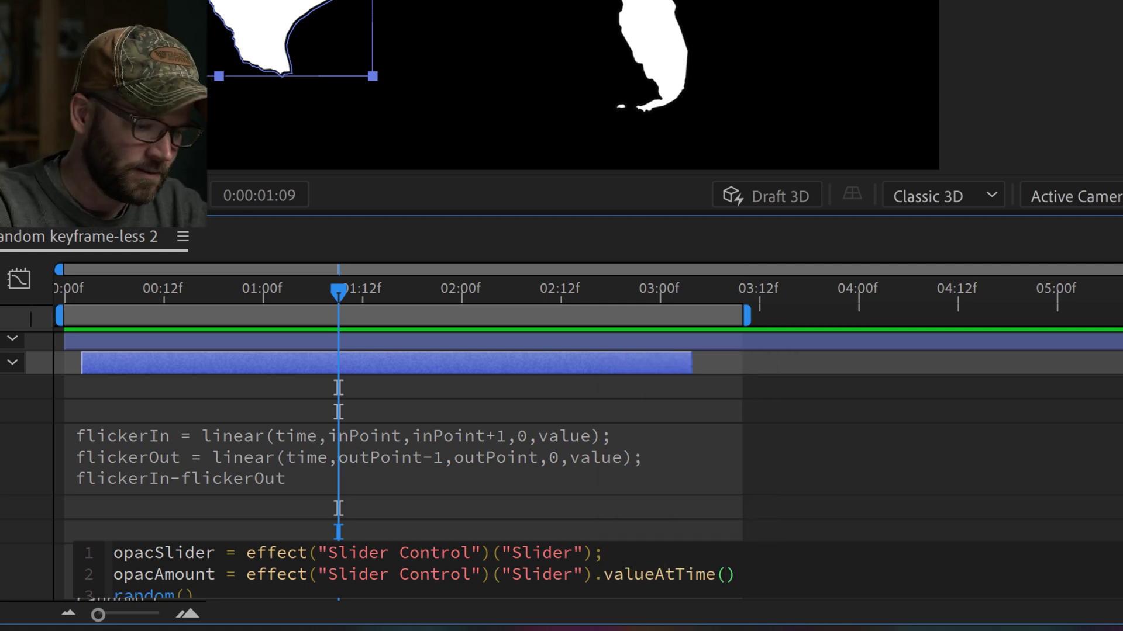
{"action": "type", "text": "in"}
{"action": "key", "text": "Down"}
{"action": "key", "text": "Return"}
{"action": "type", "text": "+1)"}
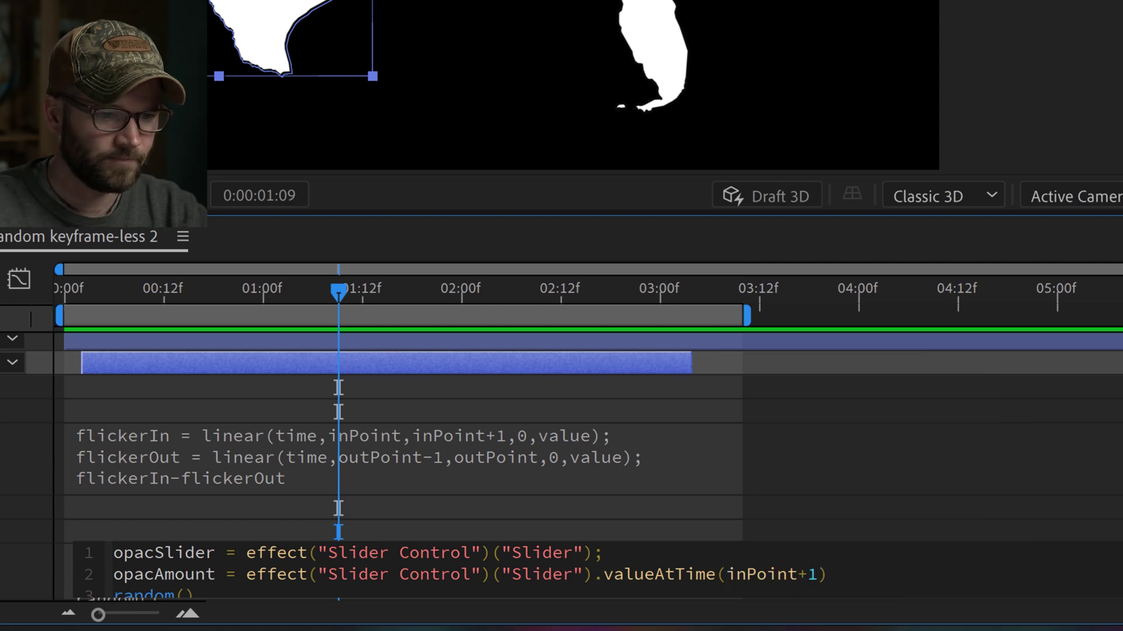
{"action": "type", "text": ";"}
Fill in the random() call on the third line of the Opacity expression with the arguments opacSlider,opacAmount.
{"action": "key", "text": "ctrl+a"}
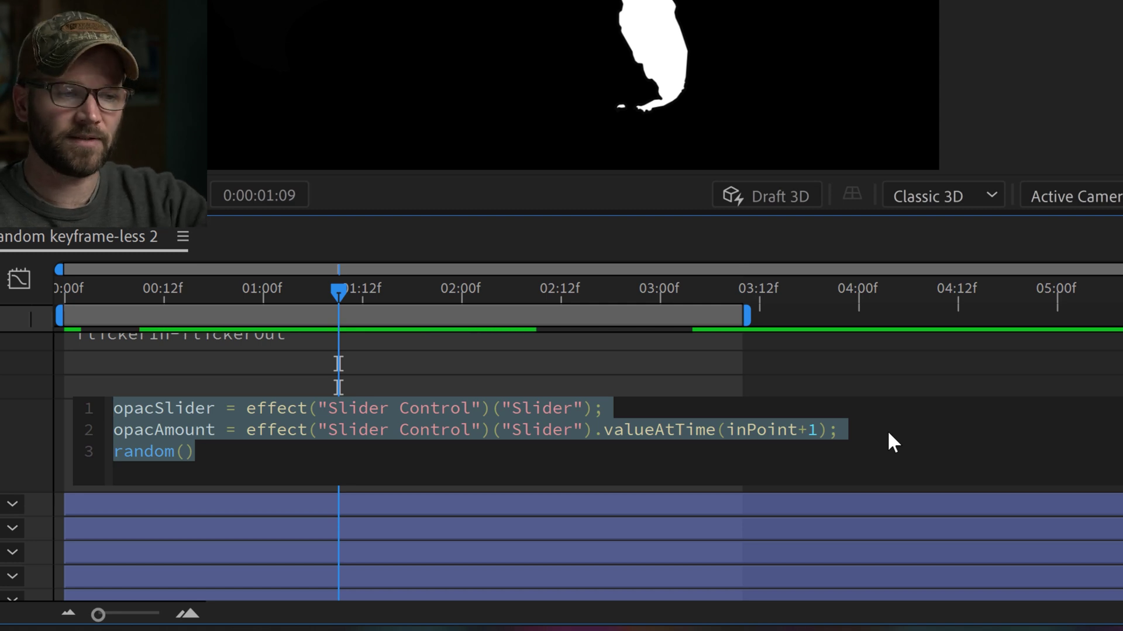
{"action": "left_click", "coordinate": [187, 453]}
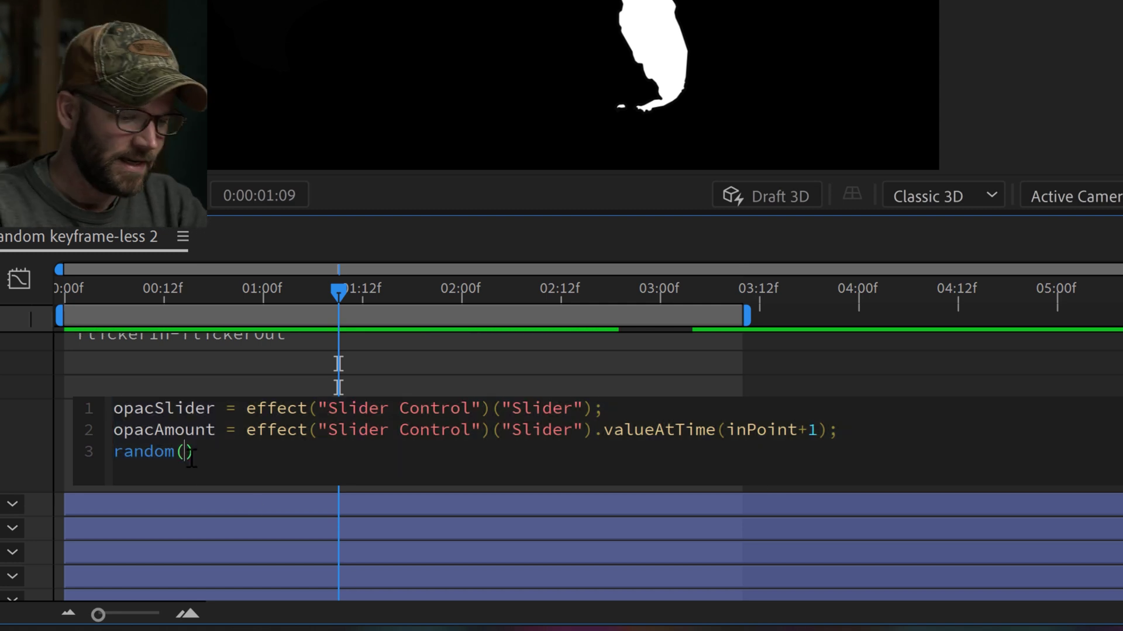
{"action": "type", "text": "opac"}
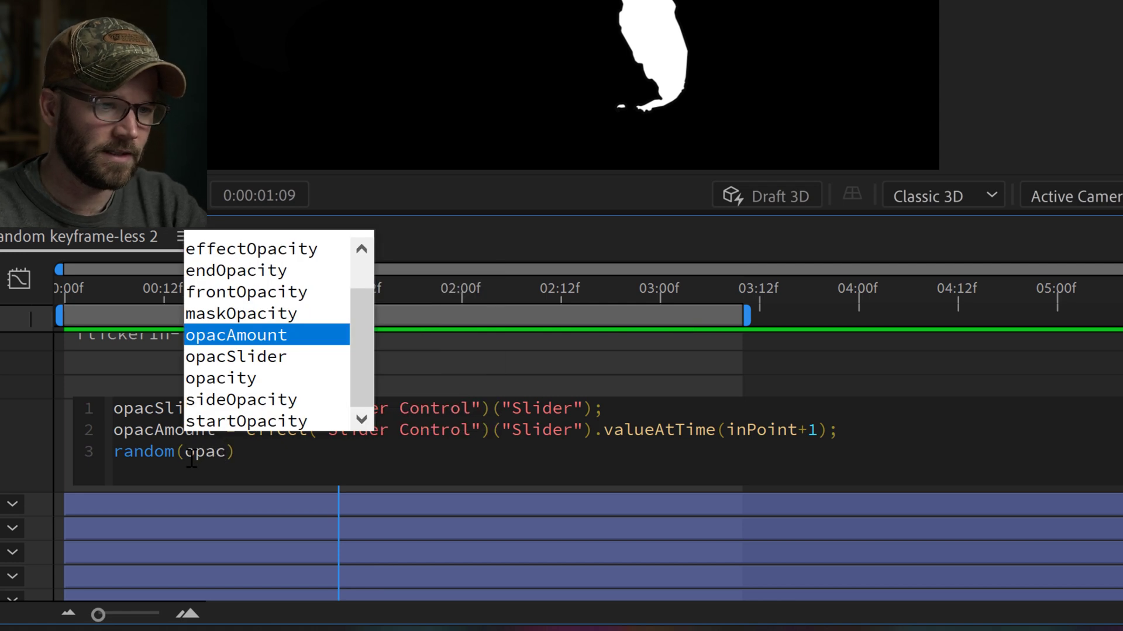
{"action": "key", "text": "Down"}
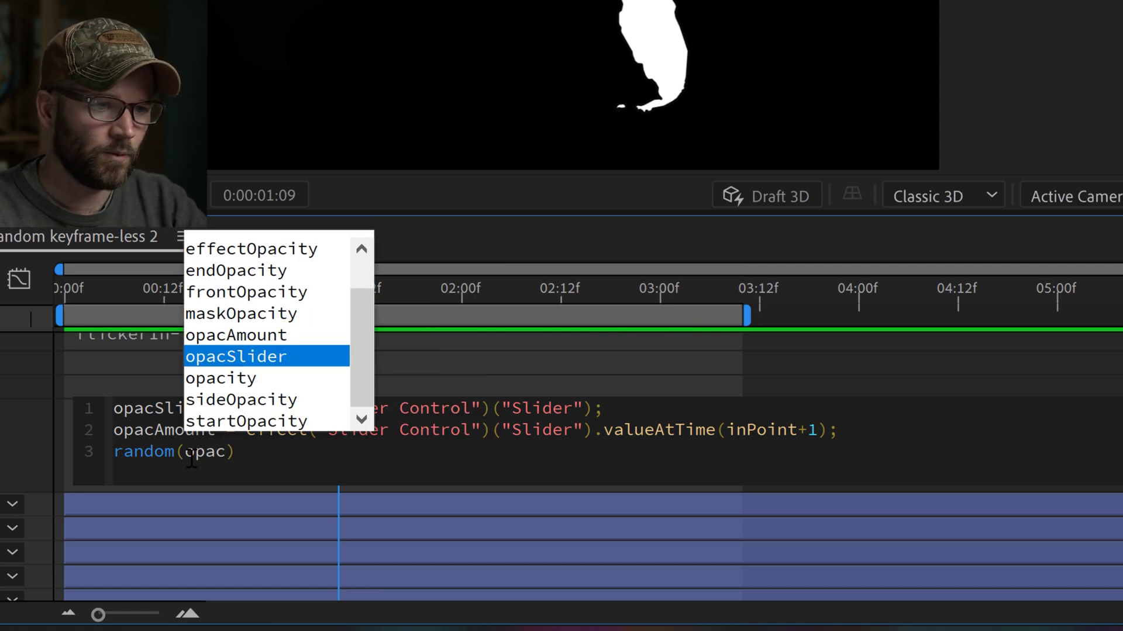
{"action": "key", "text": "Return"}
{"action": "type", "text": ",opac"}
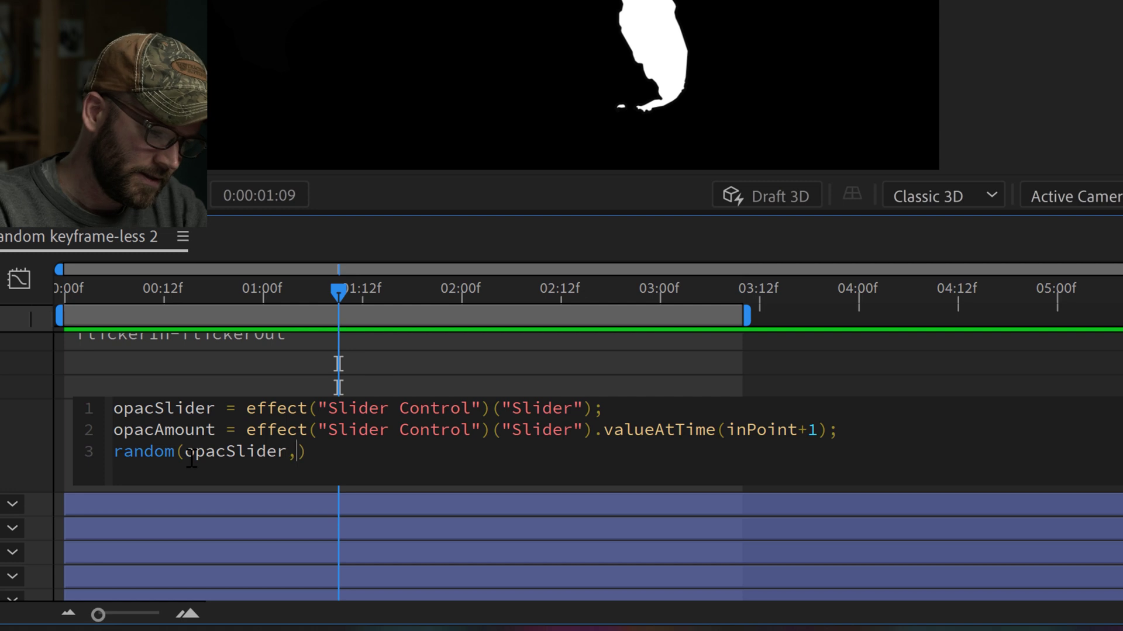
{"action": "key", "text": "Return"}
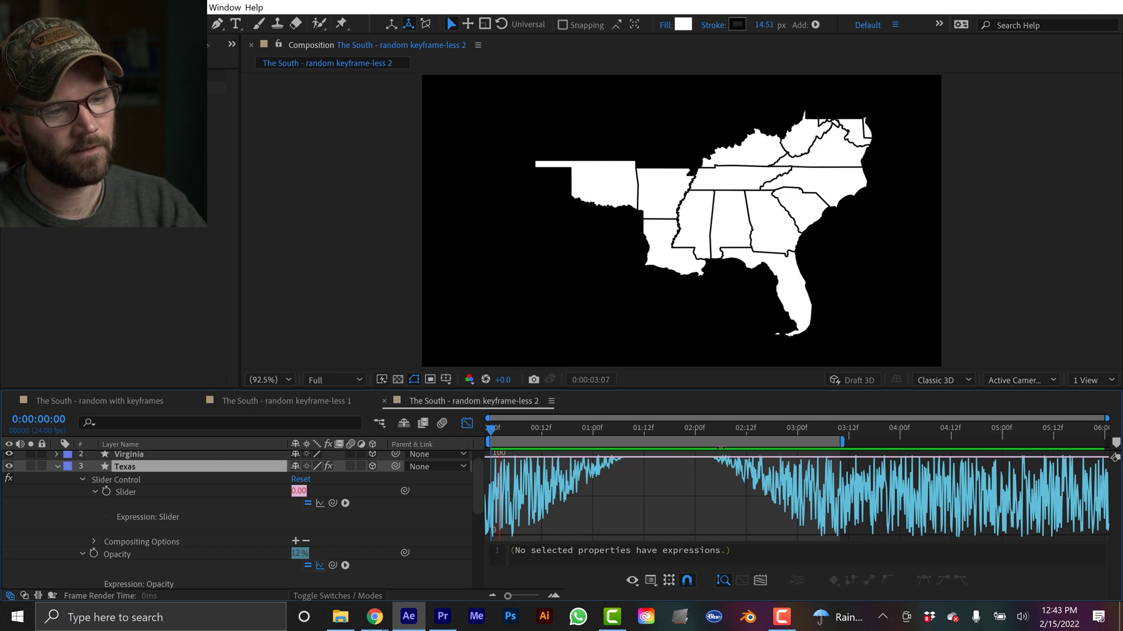
Close the graph view and save Texas's Slider Control and Opacity as an animation preset named Boone's Random Flickering Opacity Transition.
{"action": "left_click", "coordinate": [467, 422]}
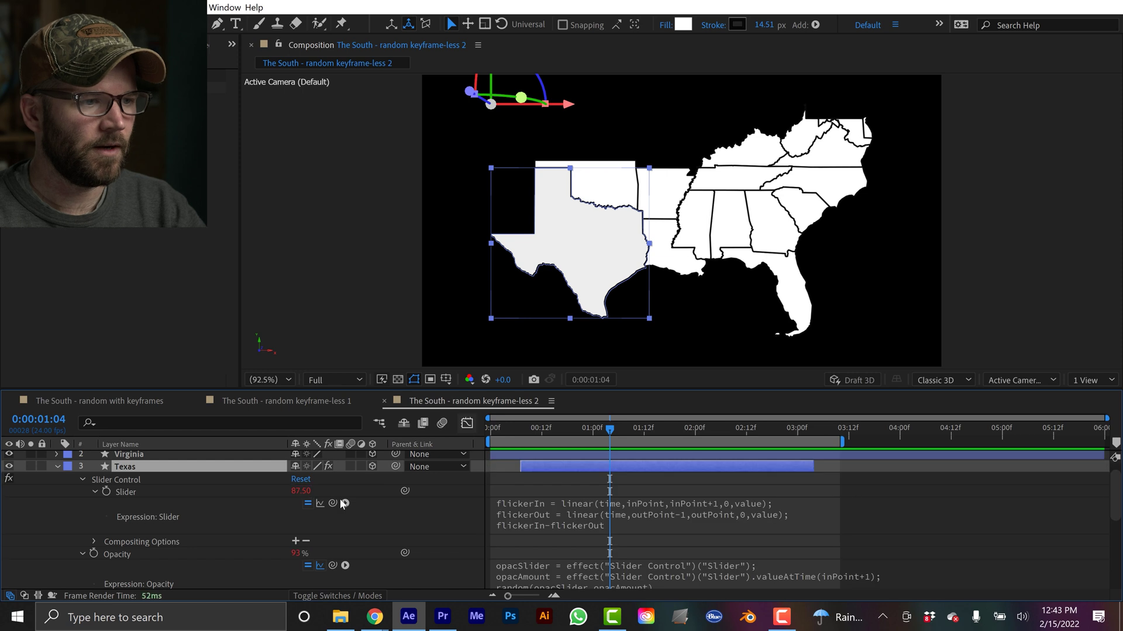
{"action": "left_click", "coordinate": [131, 479]}
{"action": "left_click", "coordinate": [124, 553], "text": "ctrl"}
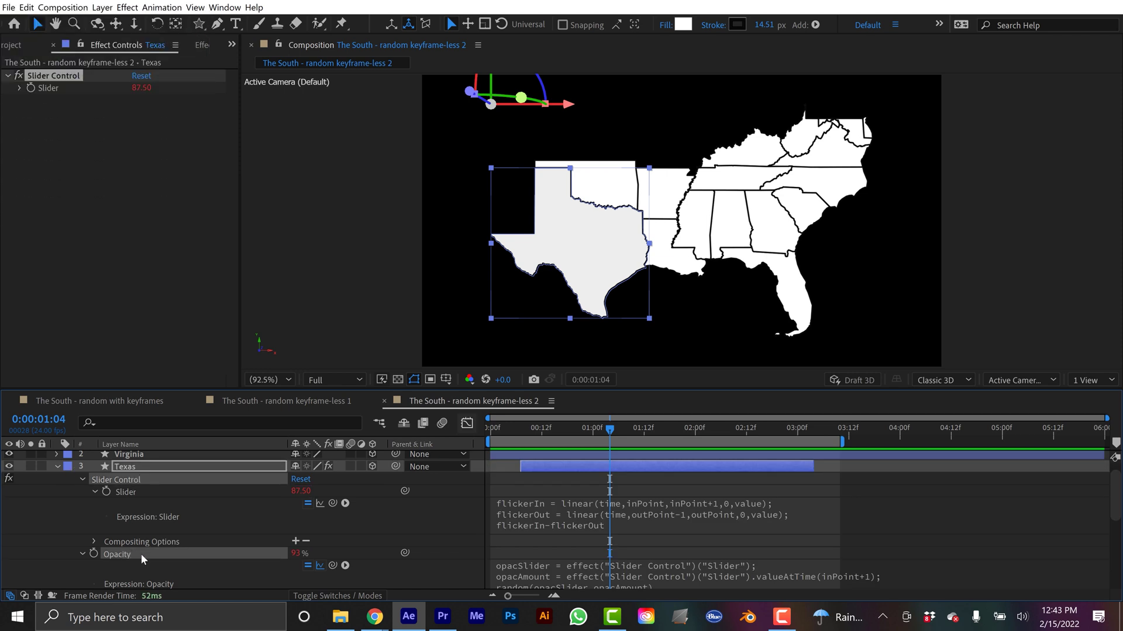
{"action": "left_click", "coordinate": [208, 45]}
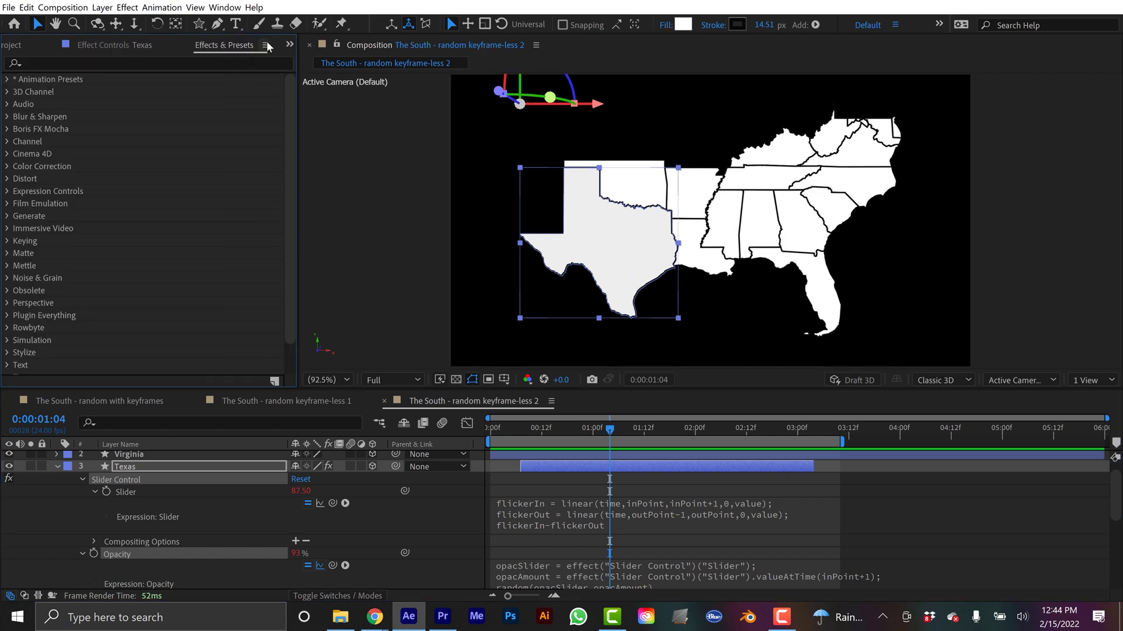
{"action": "left_click", "coordinate": [264, 45]}
{"action": "left_click", "coordinate": [328, 103]}
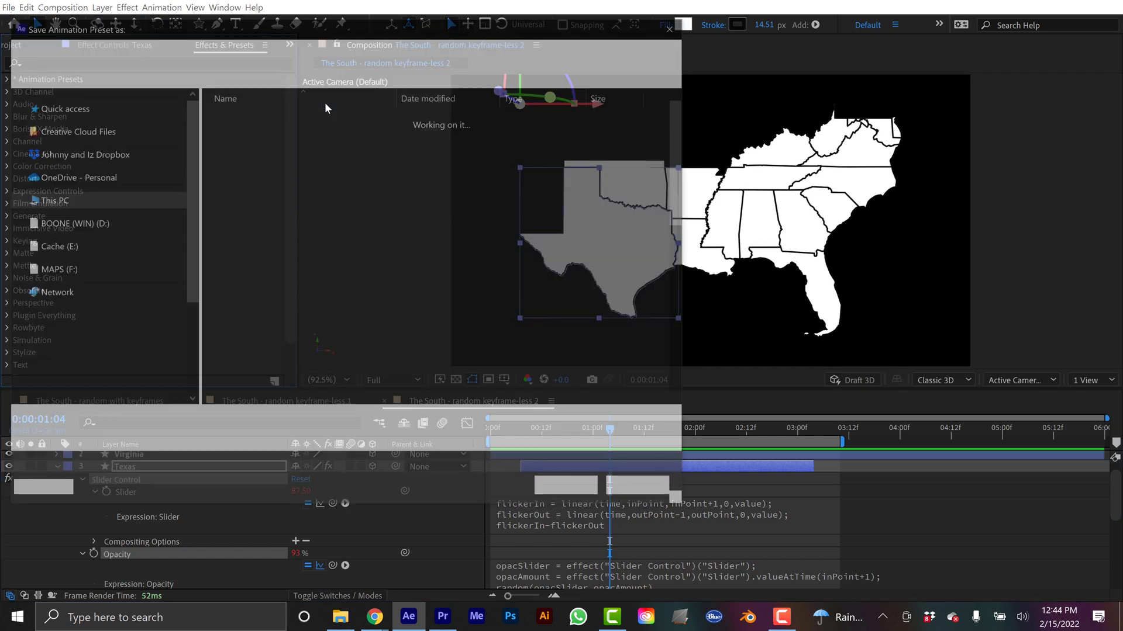
{"action": "type", "text": "Boone's Random Flickering Opacity Trans"}
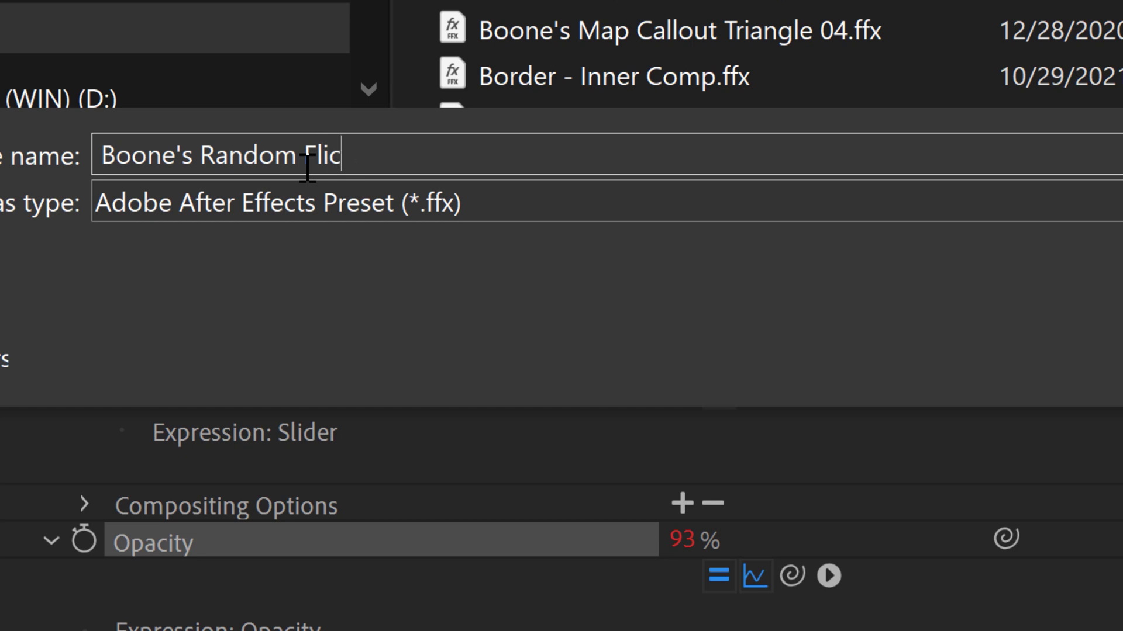
{"action": "type", "text": "ition"}
{"action": "key", "text": "Return"}
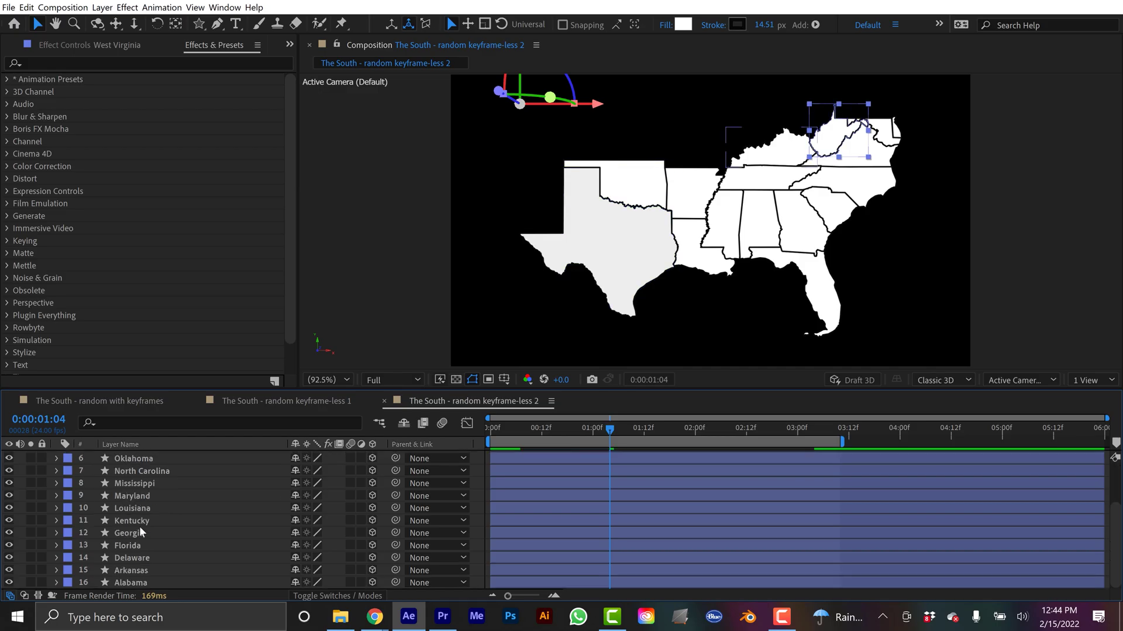
Apply the user preset Boone's Random Flickering Opacity Transition to all the other state layers, from West Virginia to Alabama.
{"action": "left_click", "coordinate": [131, 579], "text": "shift"}
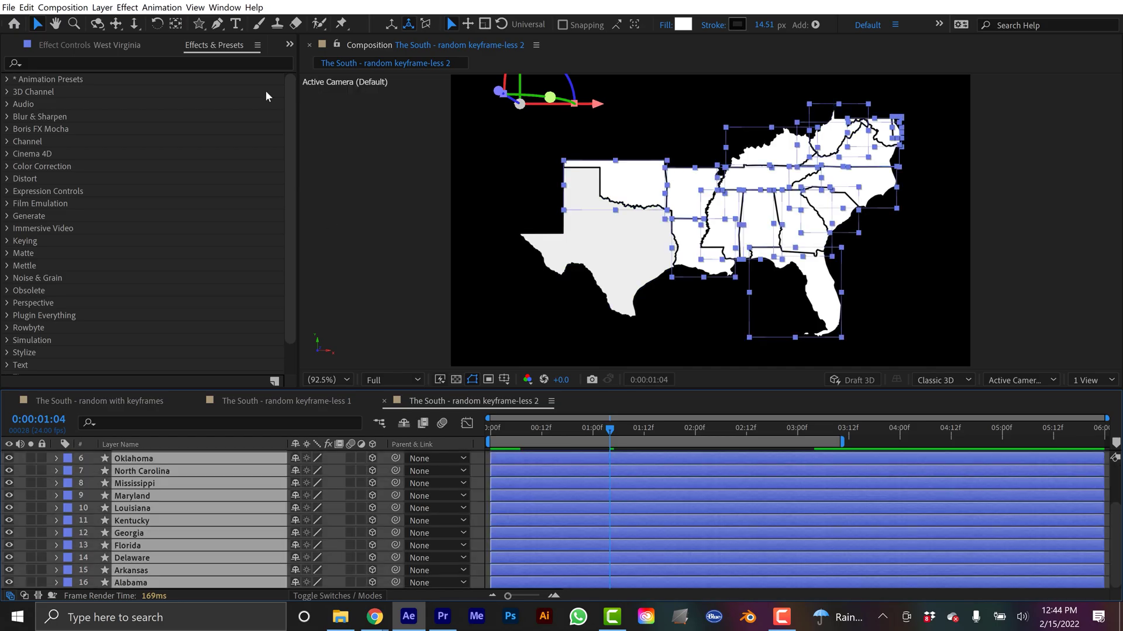
{"action": "left_click", "coordinate": [11, 80]}
{"action": "left_click", "coordinate": [22, 101]}
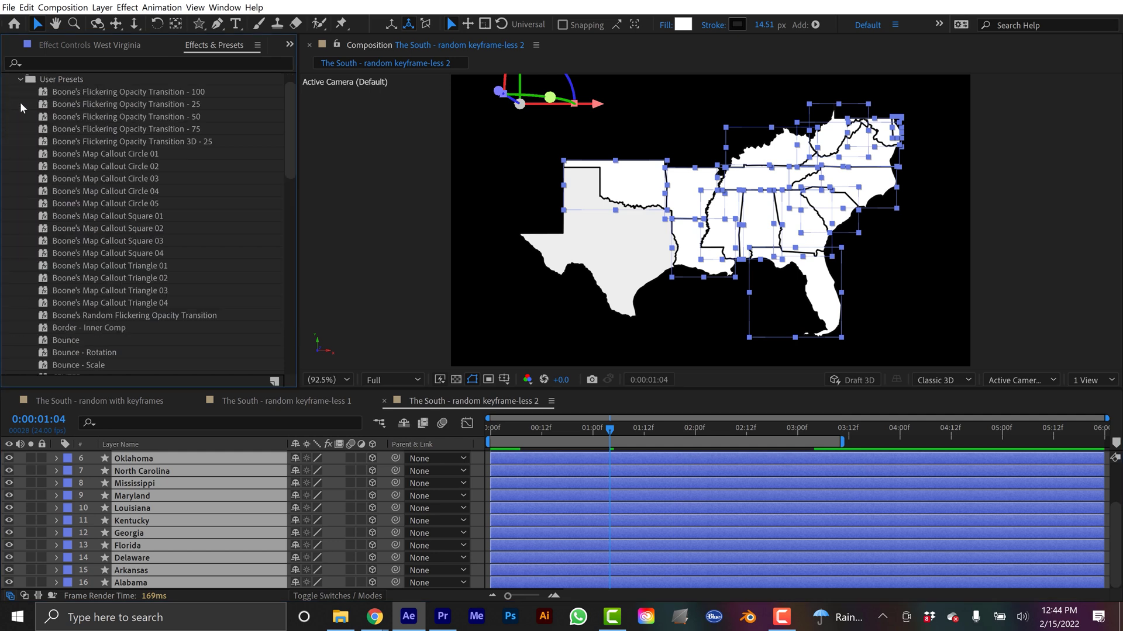
{"action": "double_click", "coordinate": [181, 316]}
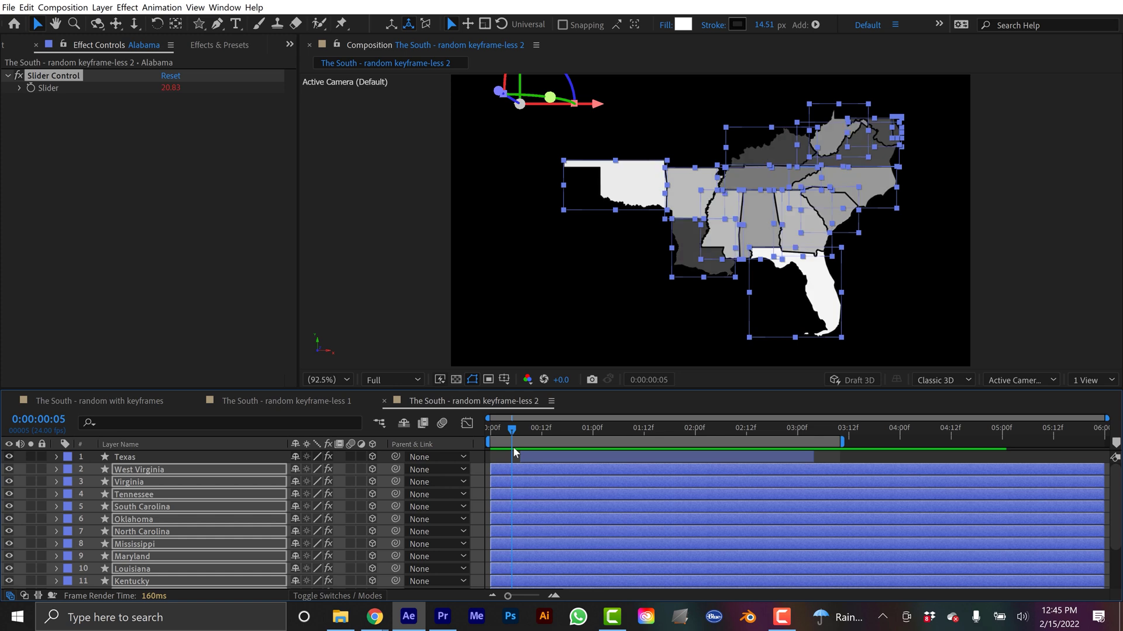
Trim all state layers to start at 0:00:00:05 and end at about 0:00:03:03.
{"action": "key", "text": "alt+["}
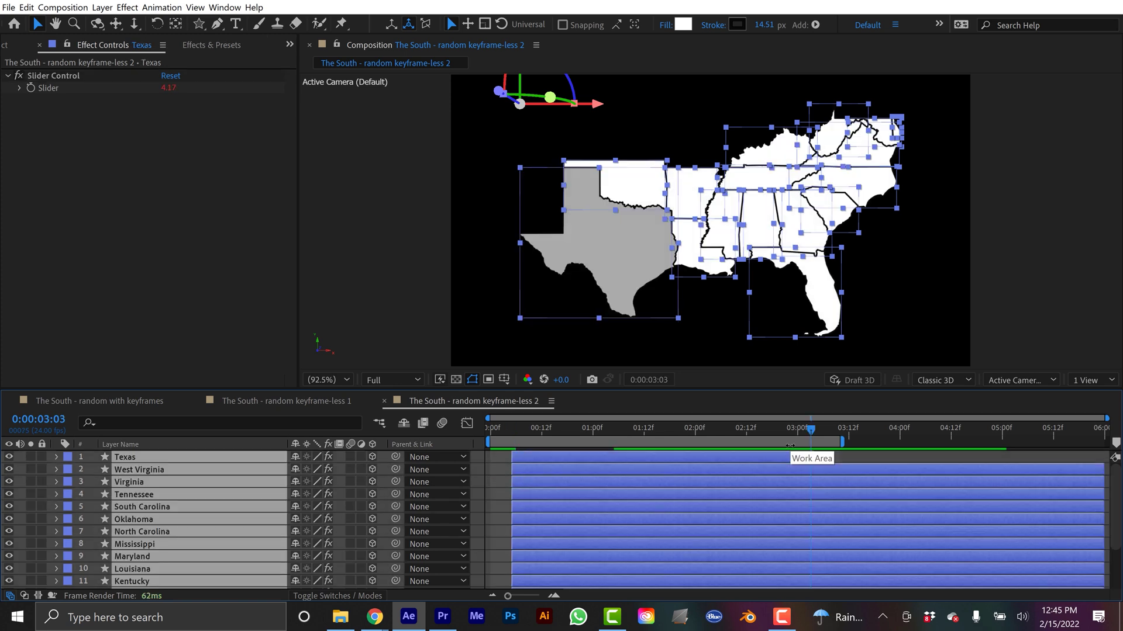
{"action": "key", "text": "alt+]"}
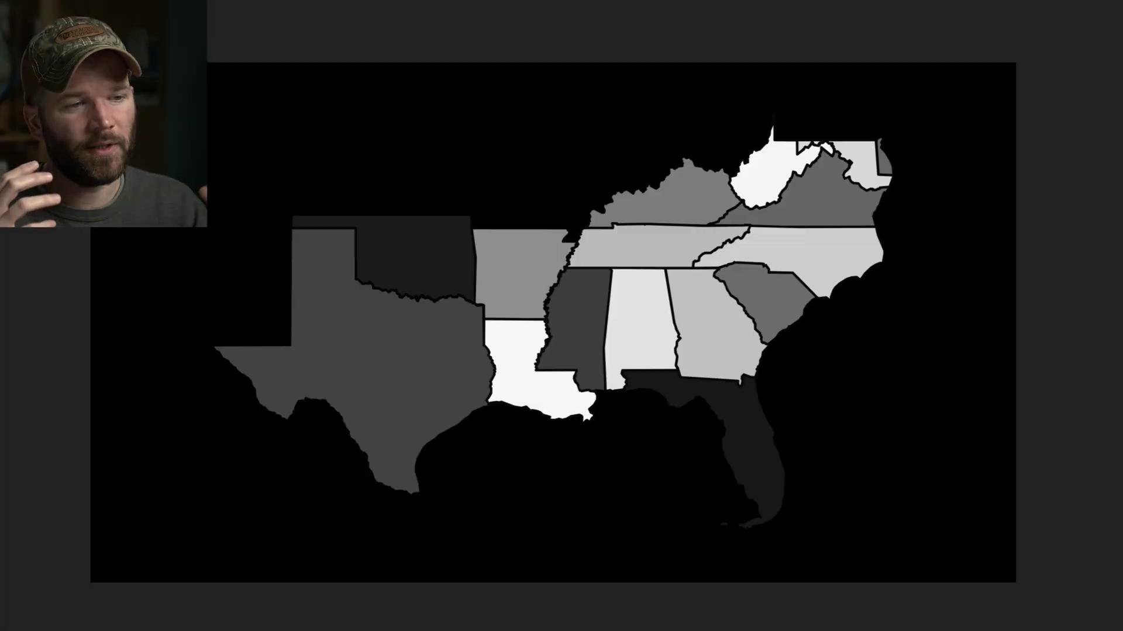